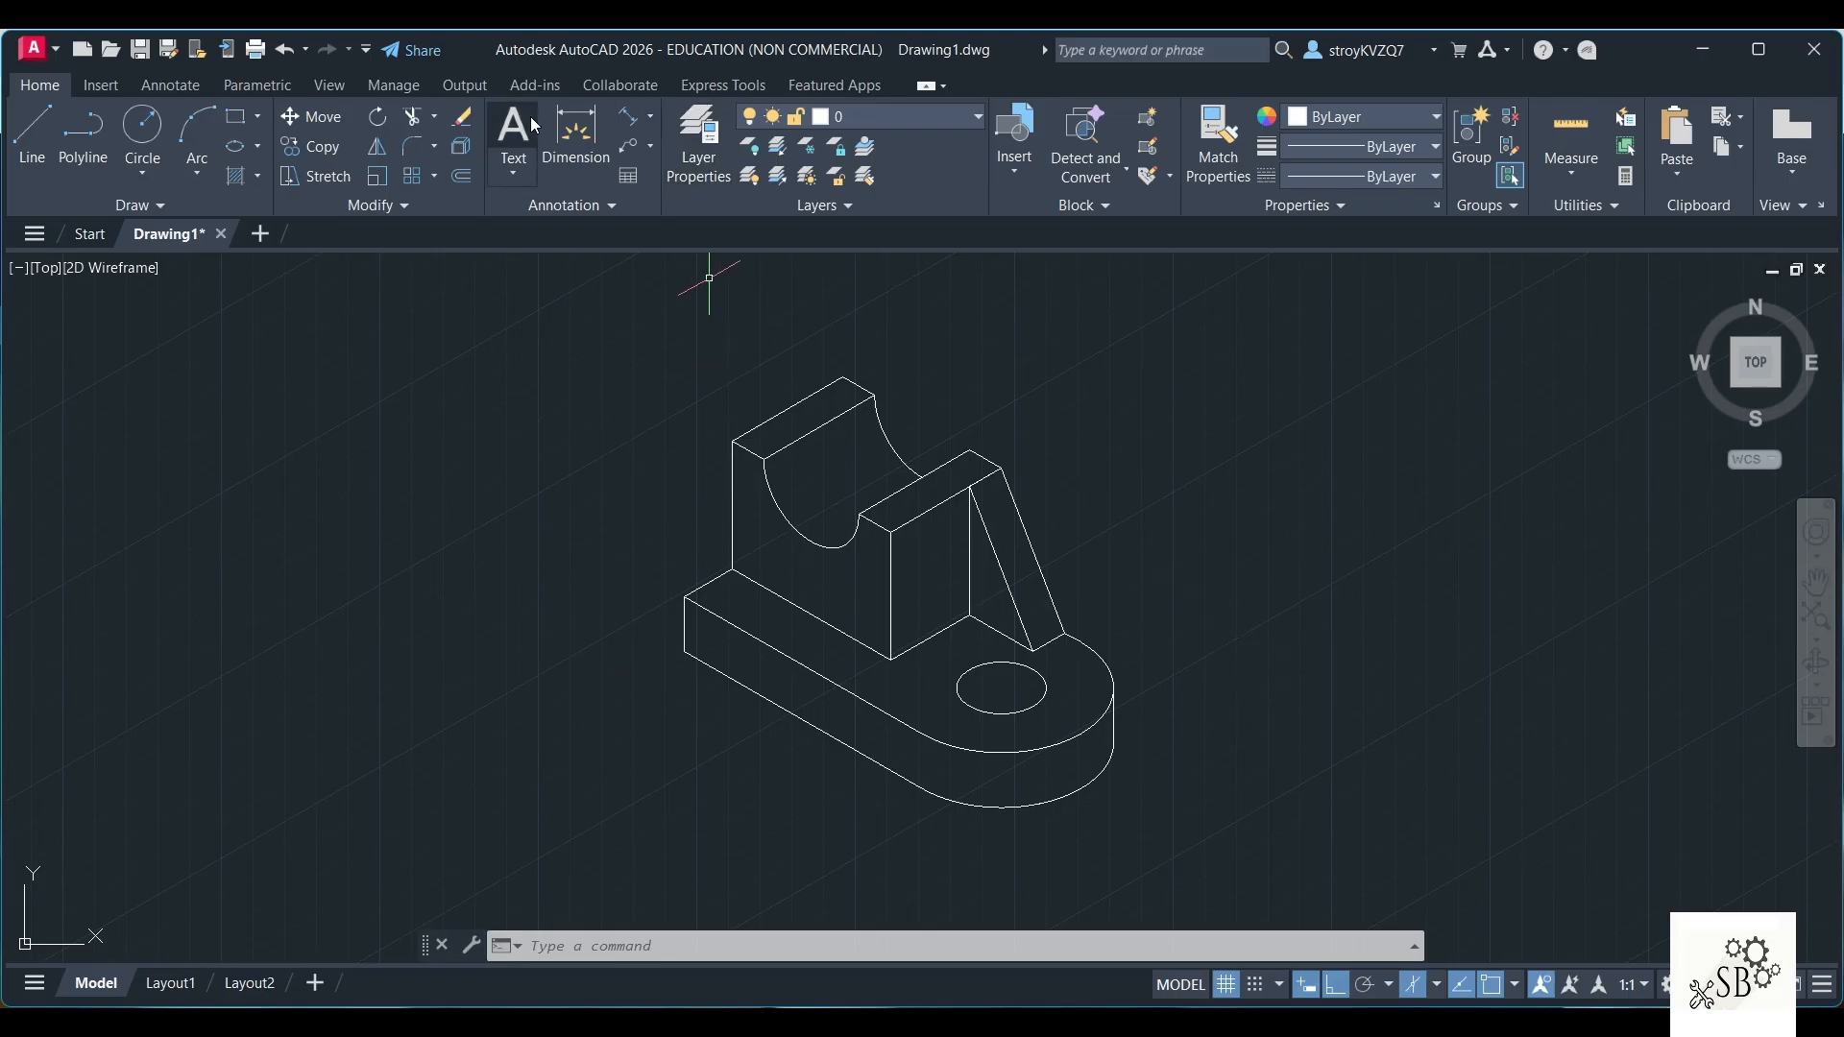
Add an aligned dimension to the base plate's short vertical edge at its square end, placed just outside the part
left_click(651, 117)
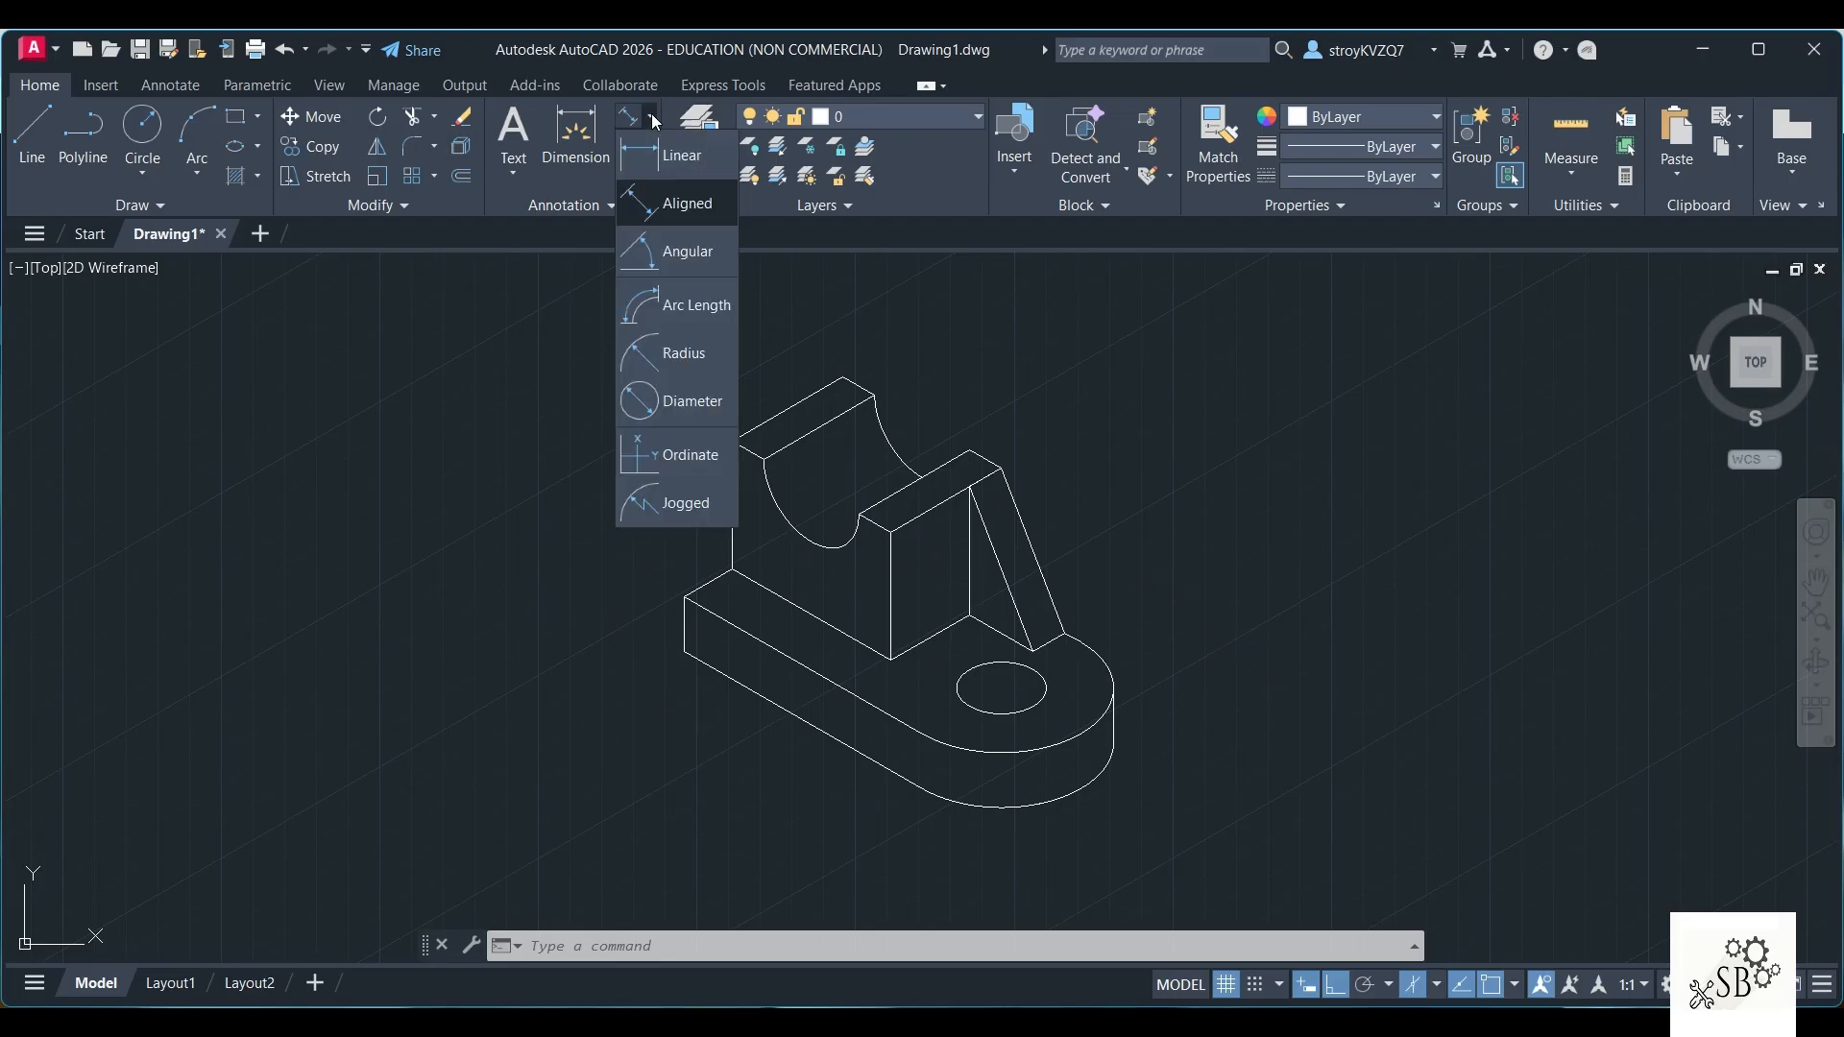
left_click(704, 209)
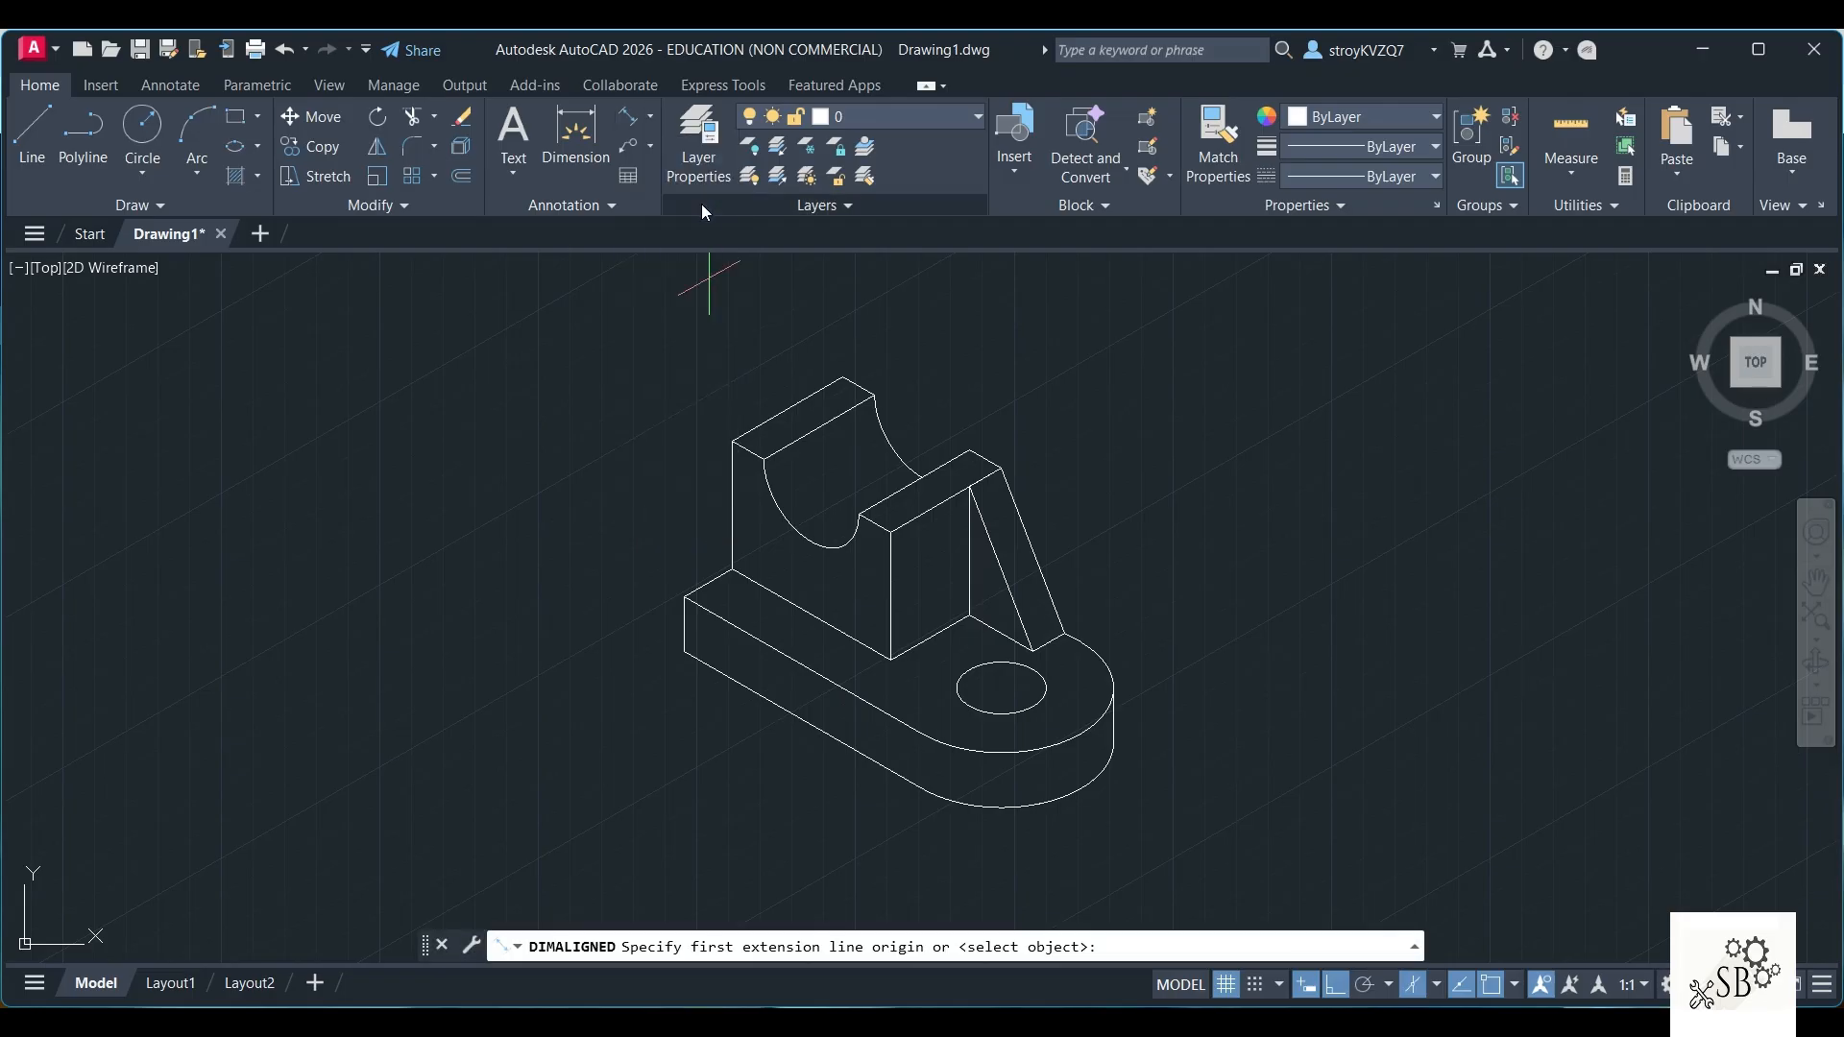
left_click(685, 596)
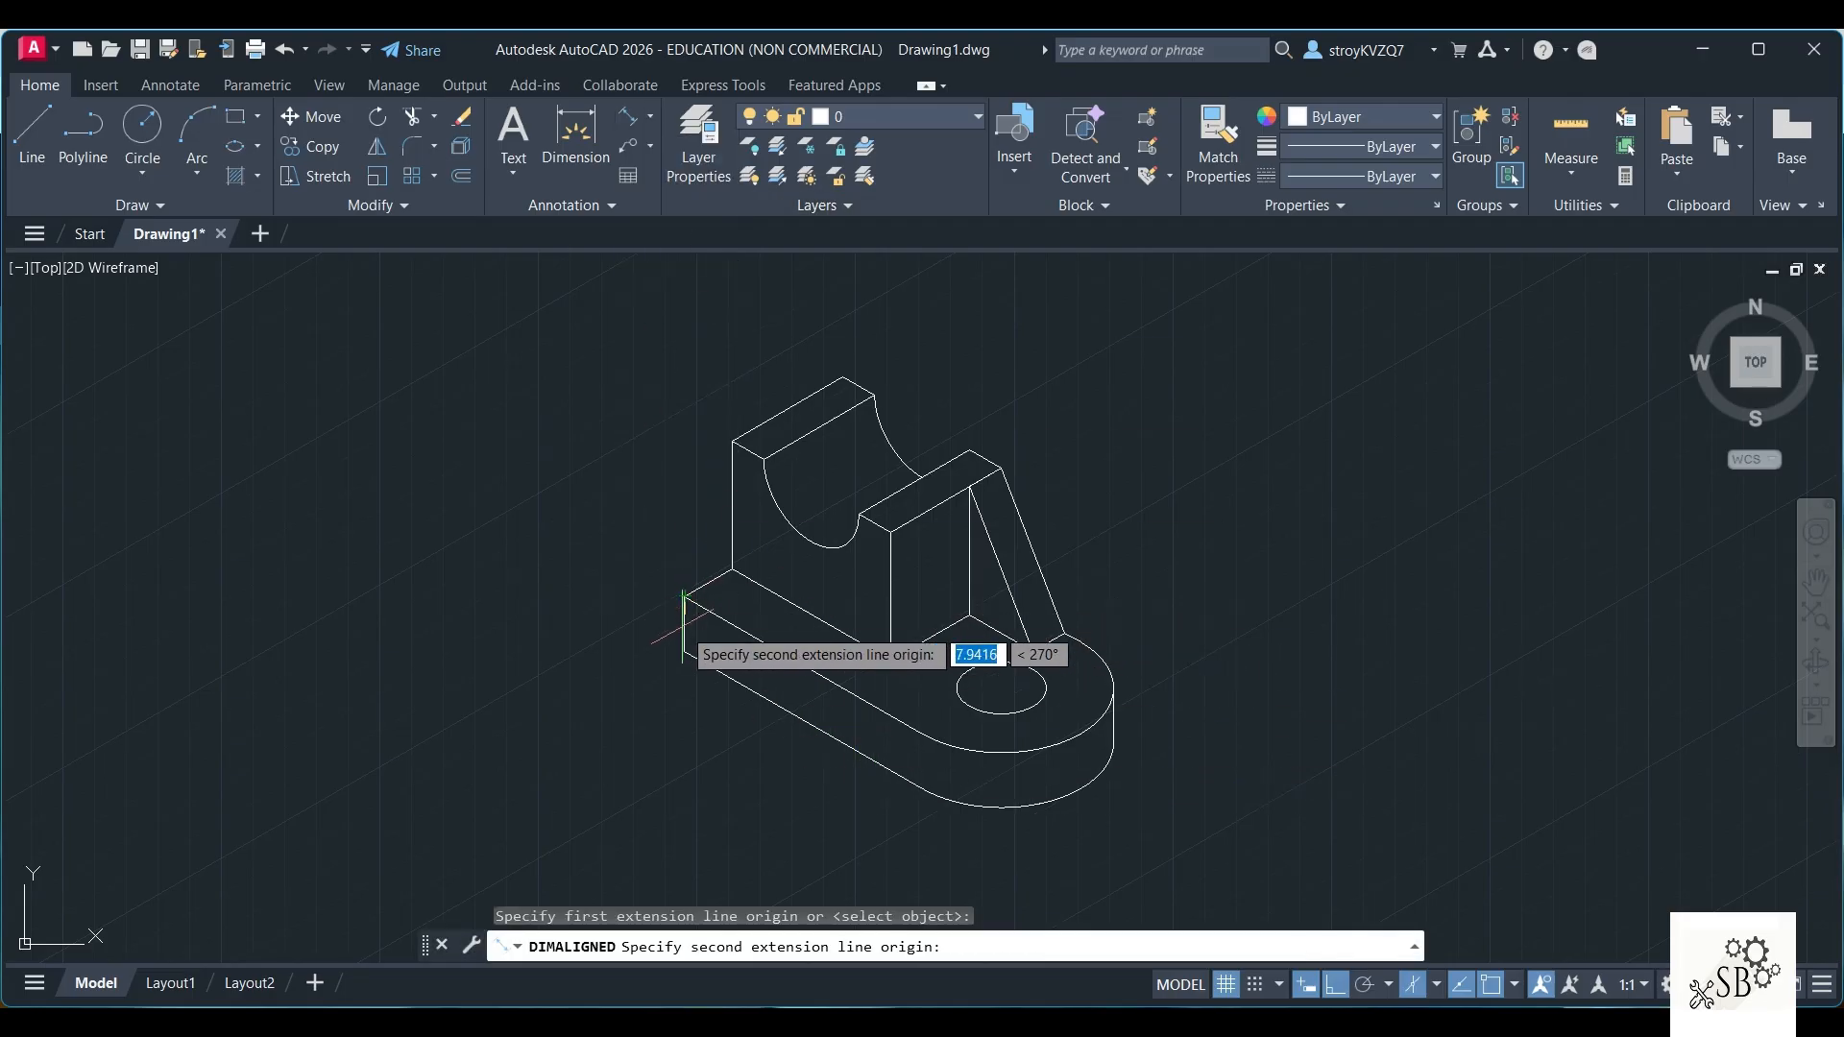
left_click(685, 649)
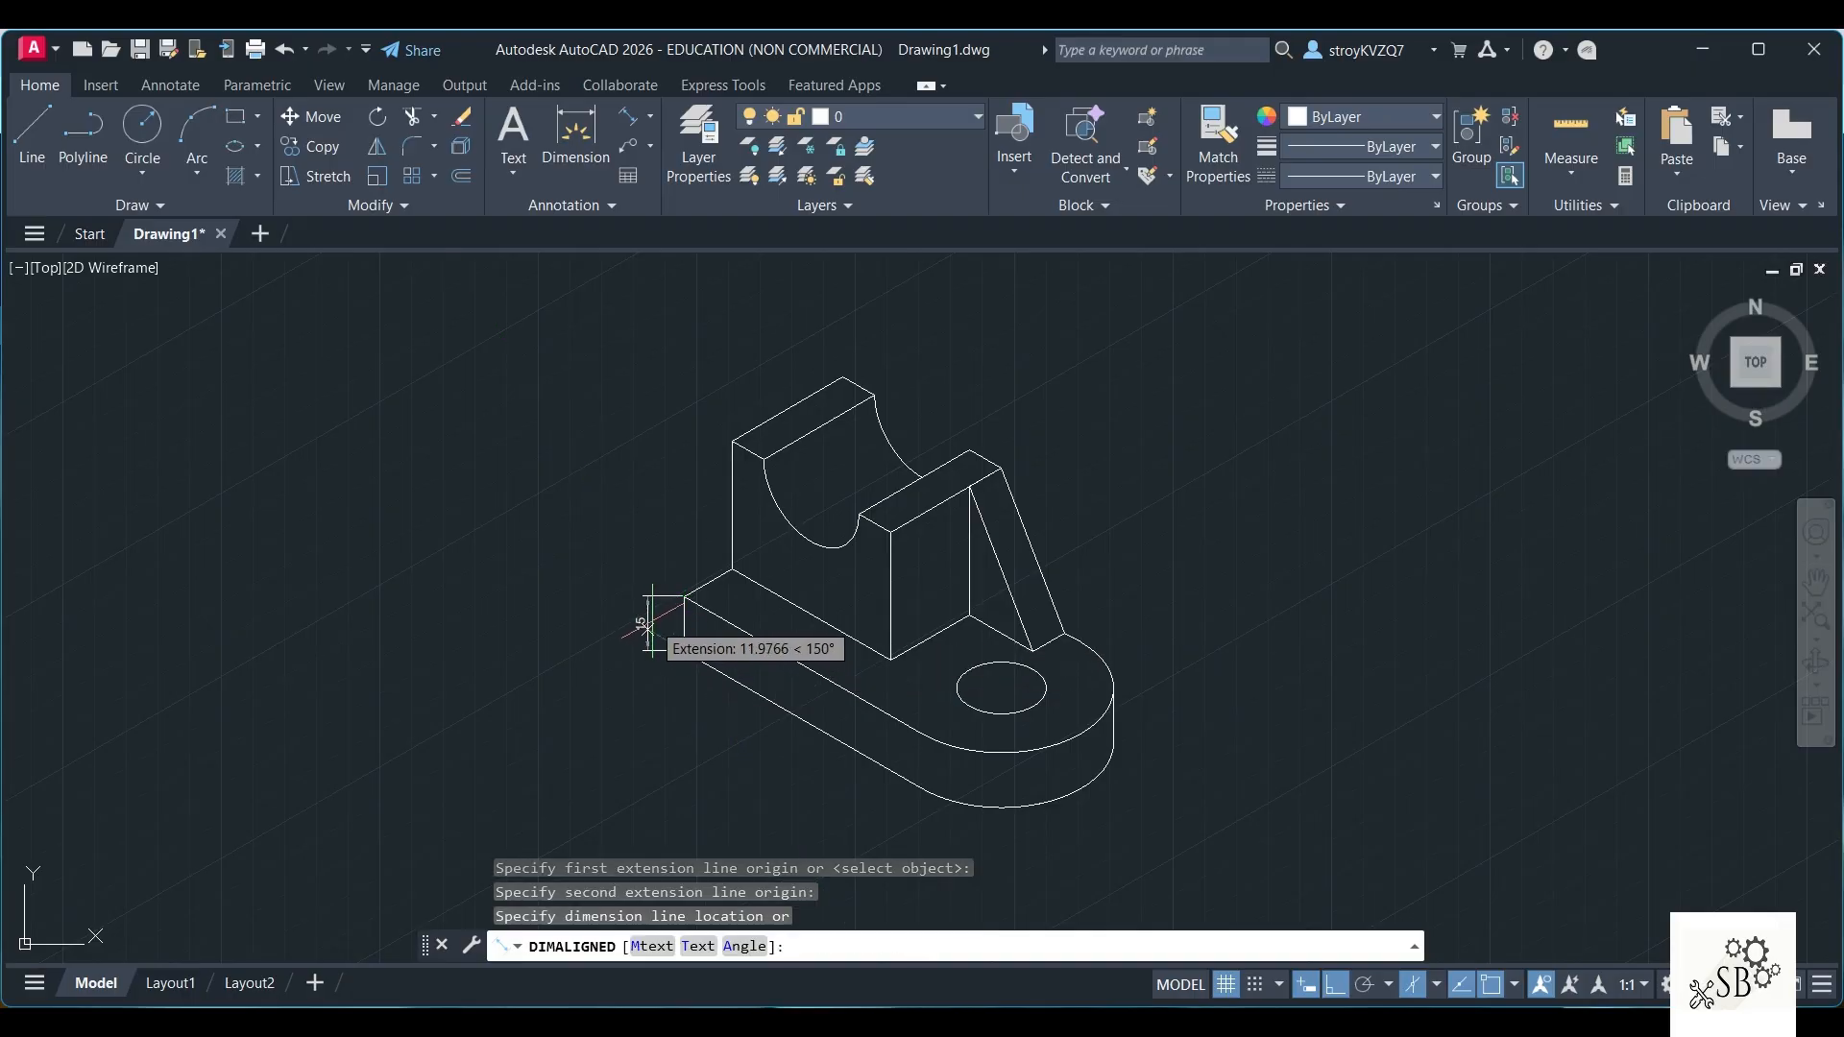
left_click(661, 622)
Check the reference views in Word, then add a 75-long aligned dimension along the base's lower front edge, starting at its square-end corner
scroll(724, 735, "up", 2)
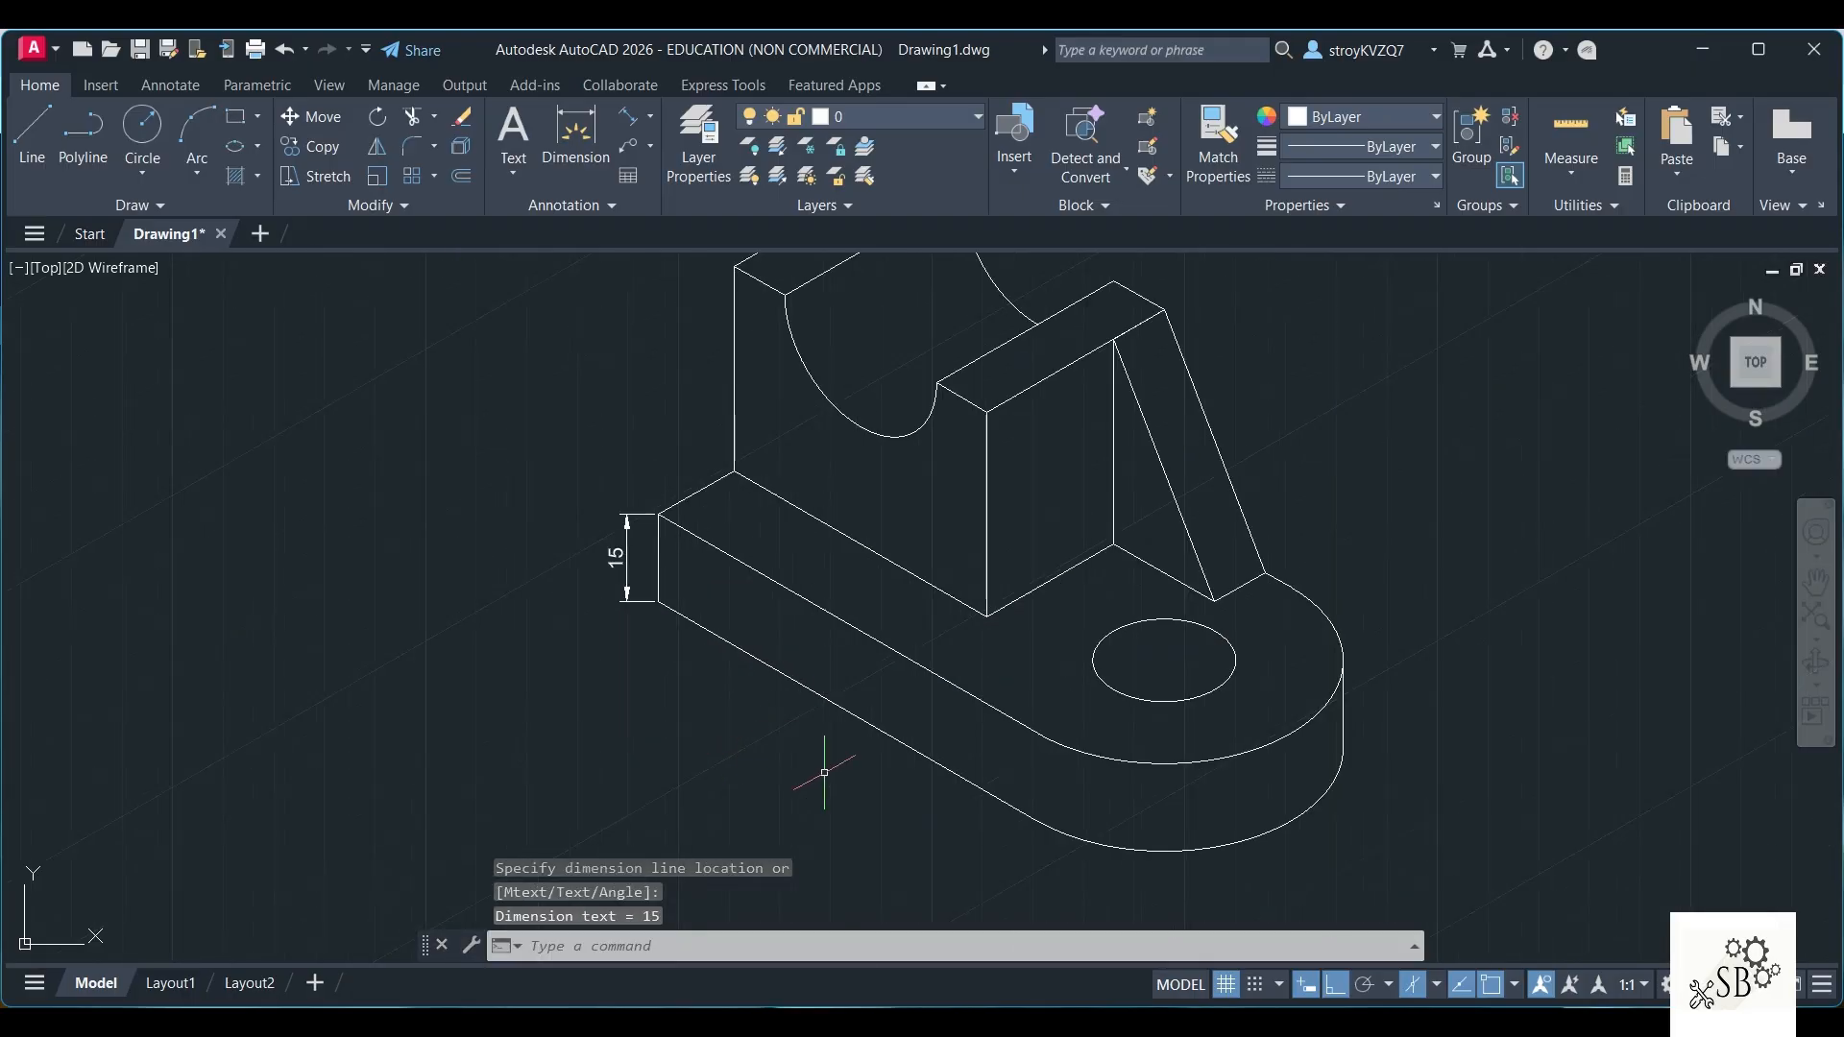
left_click(1345, 1025)
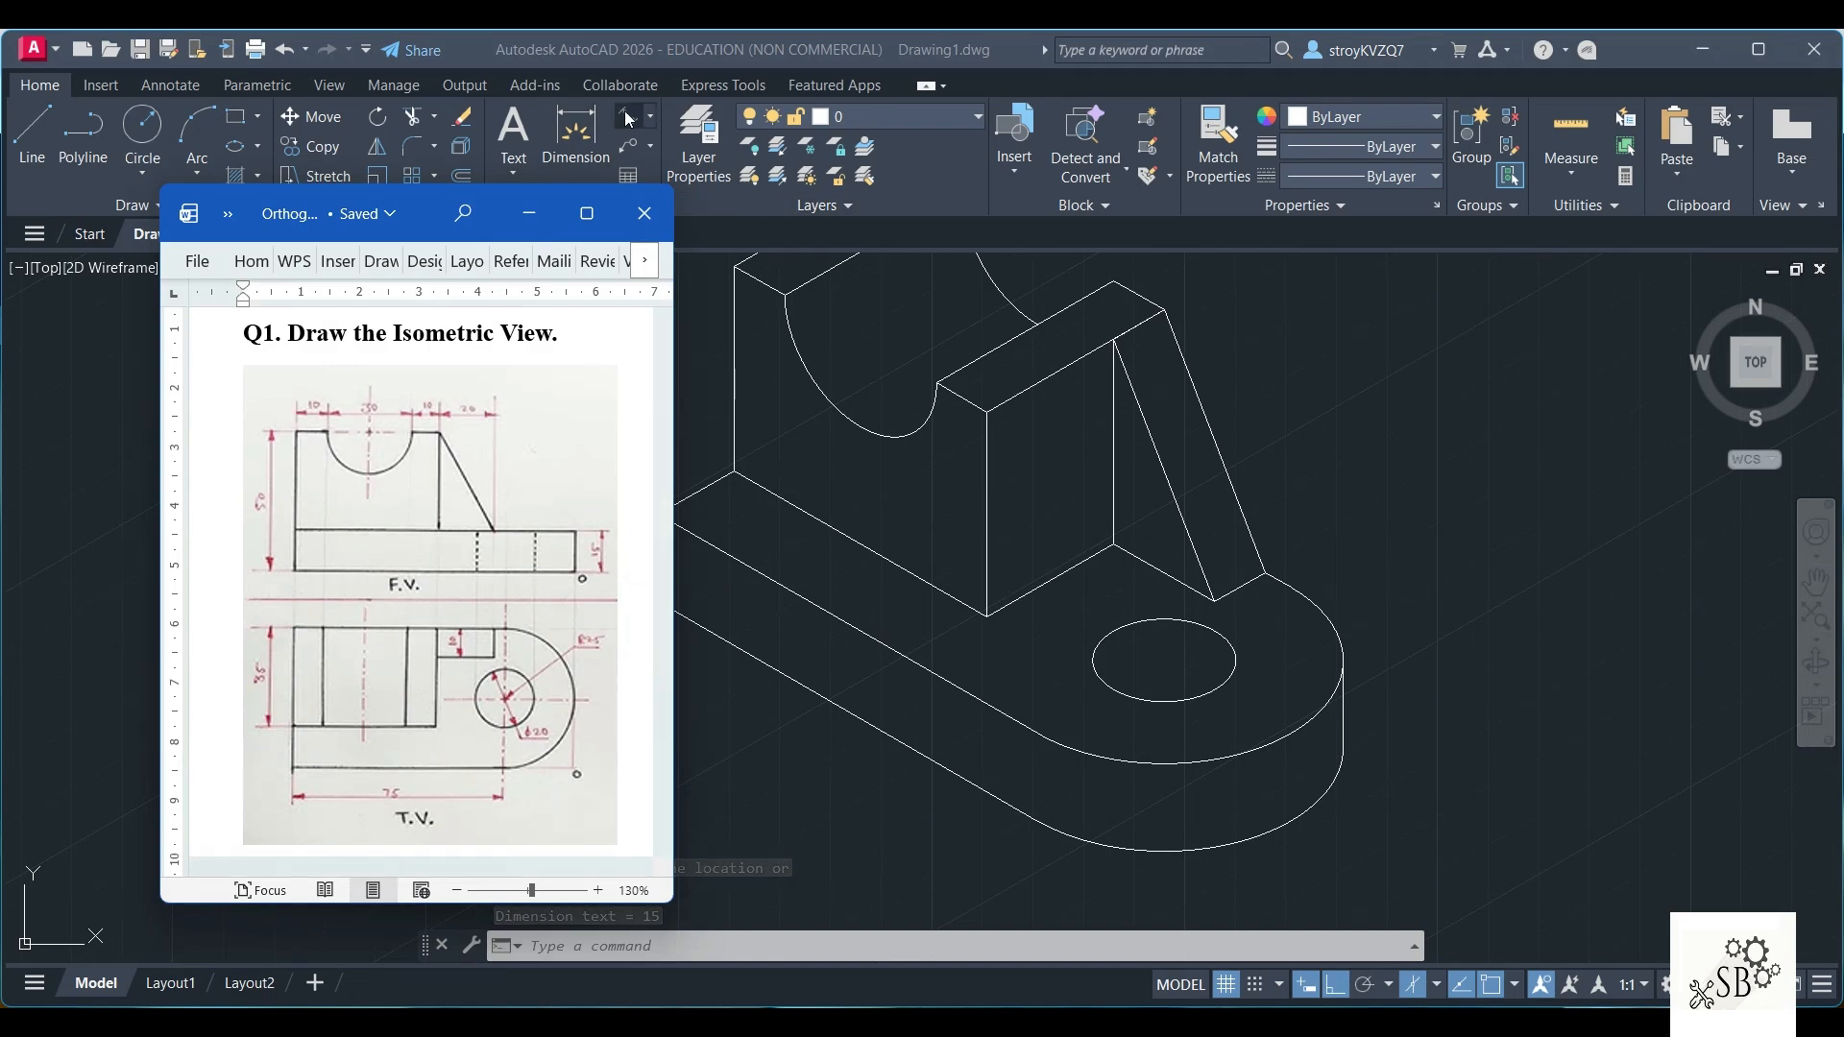
left_click(529, 214)
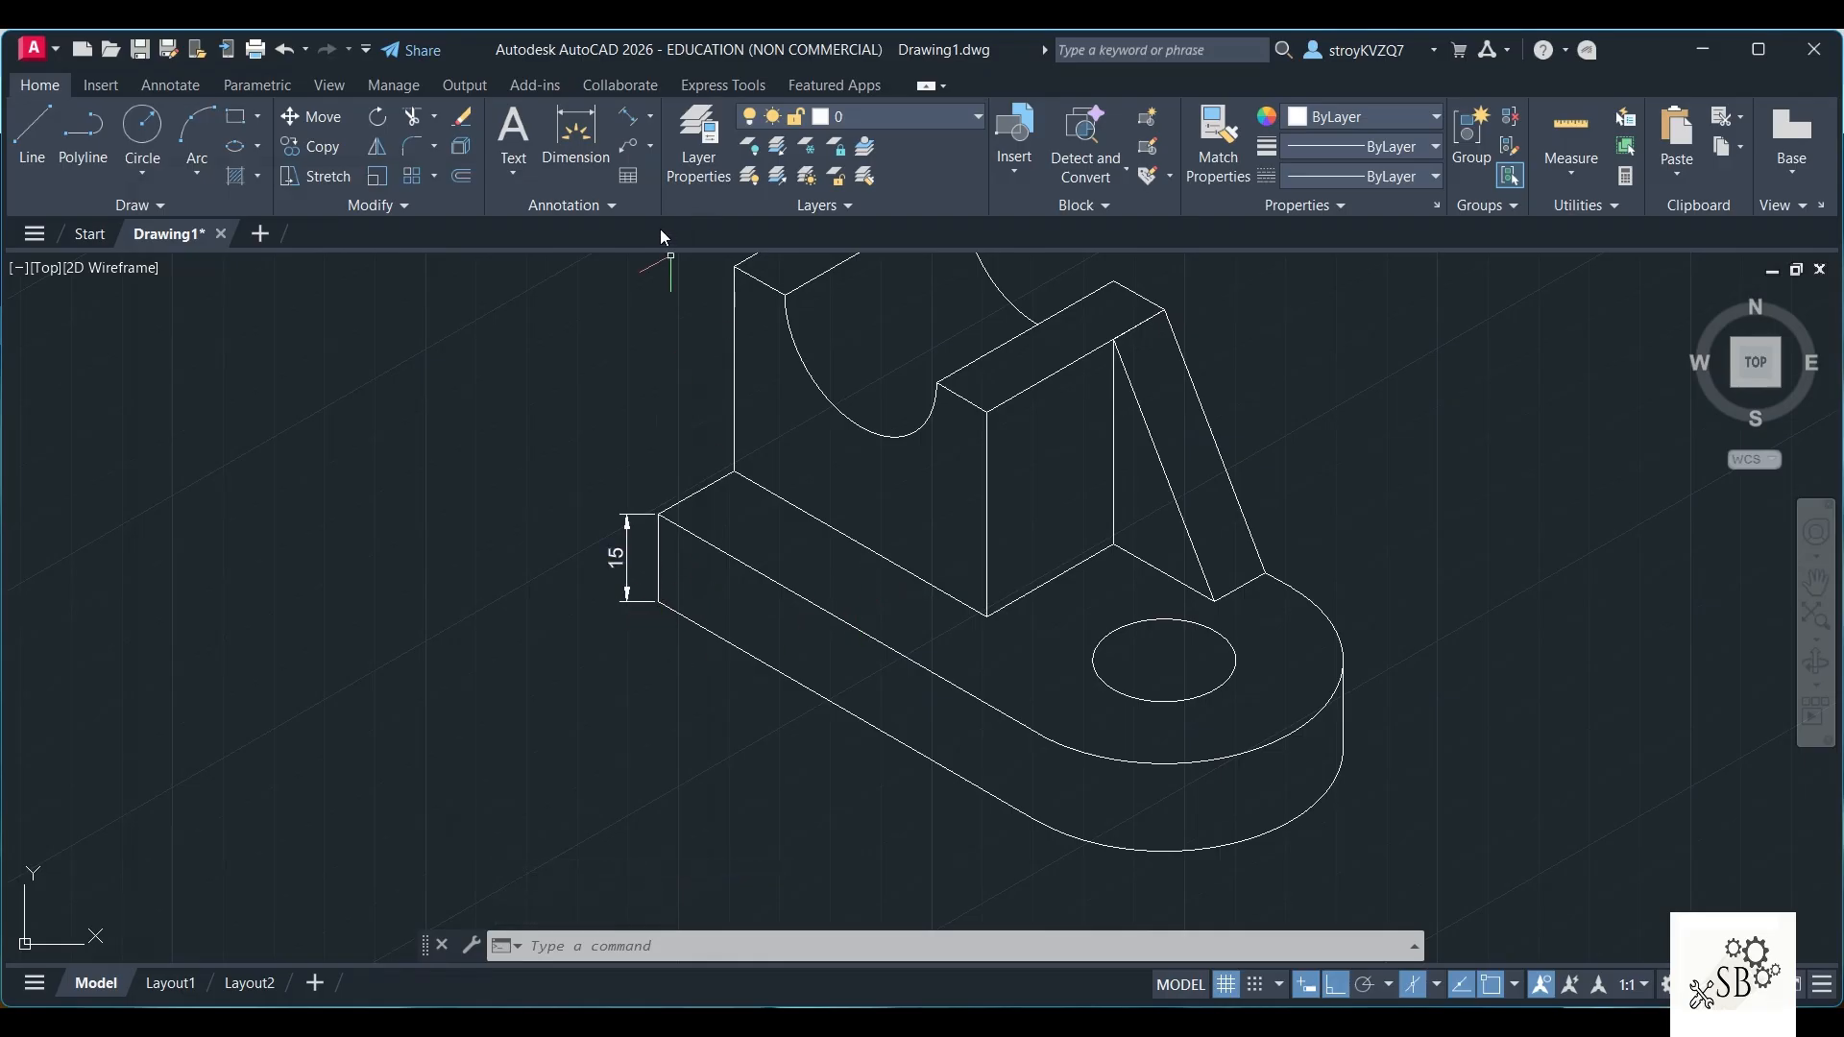
left_click(629, 116)
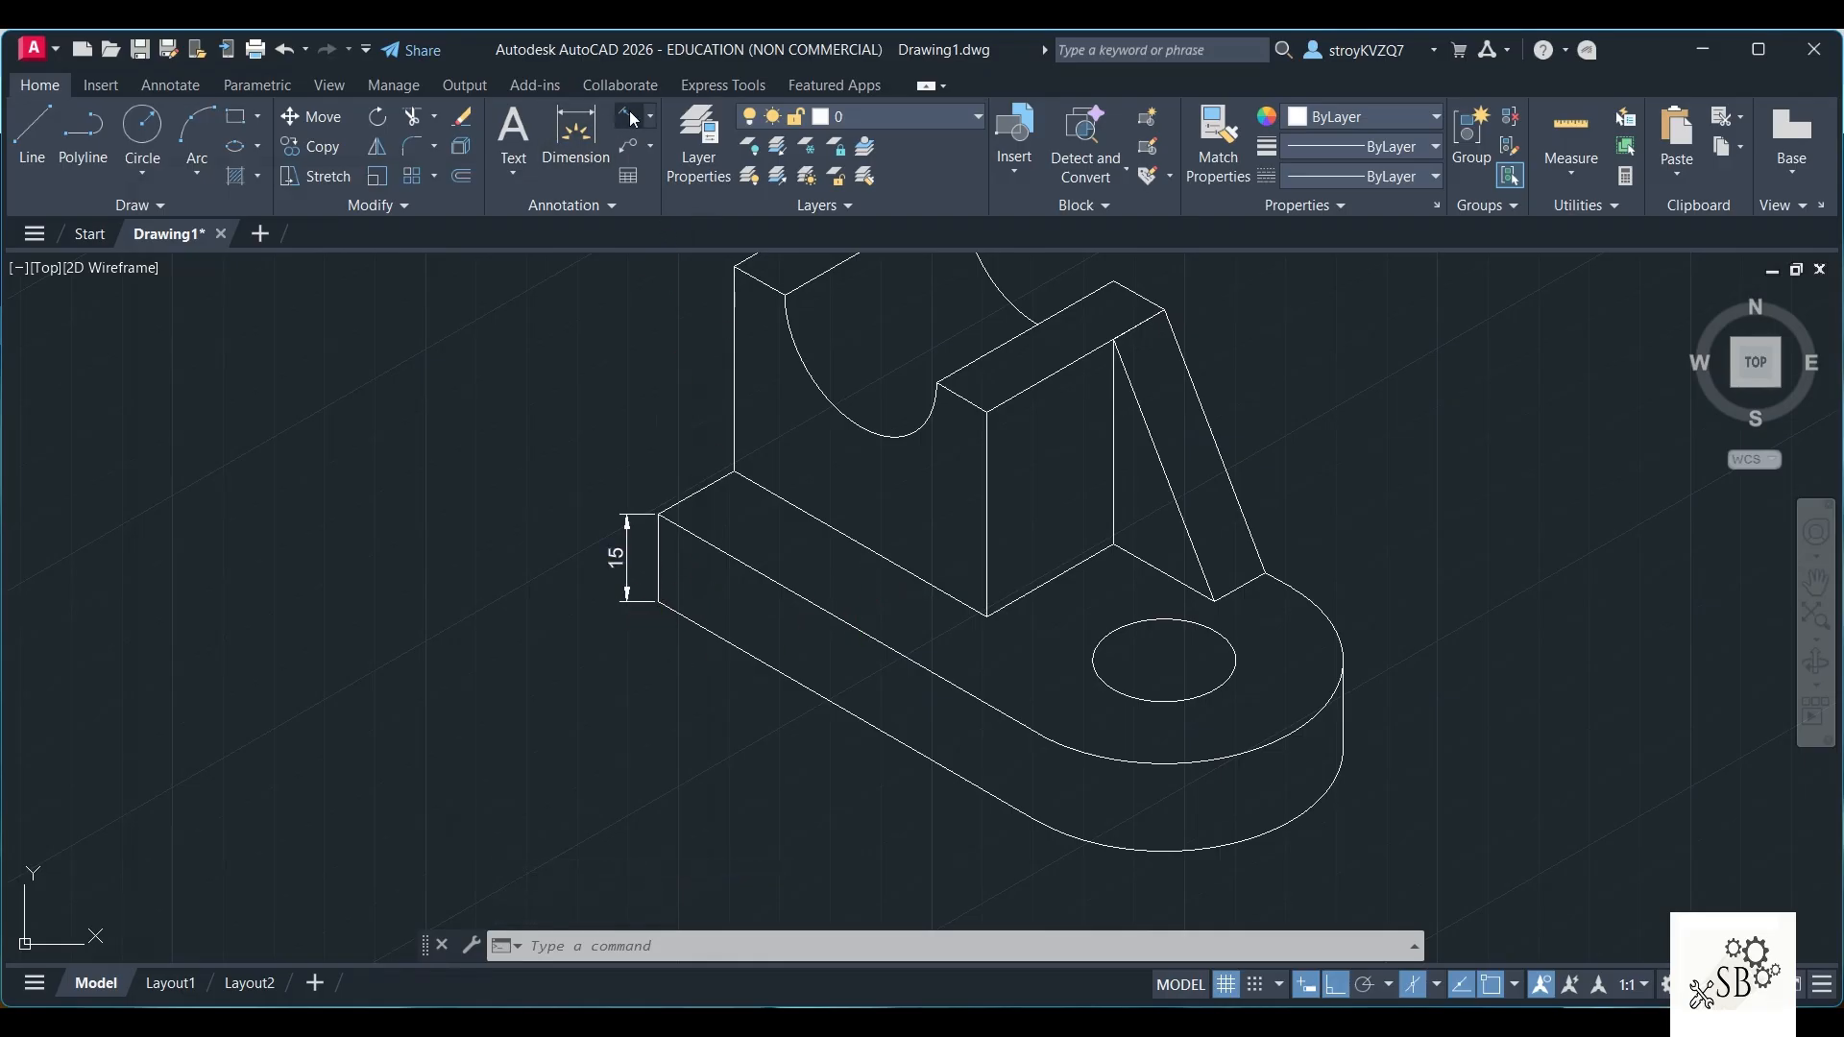
left_click(658, 602)
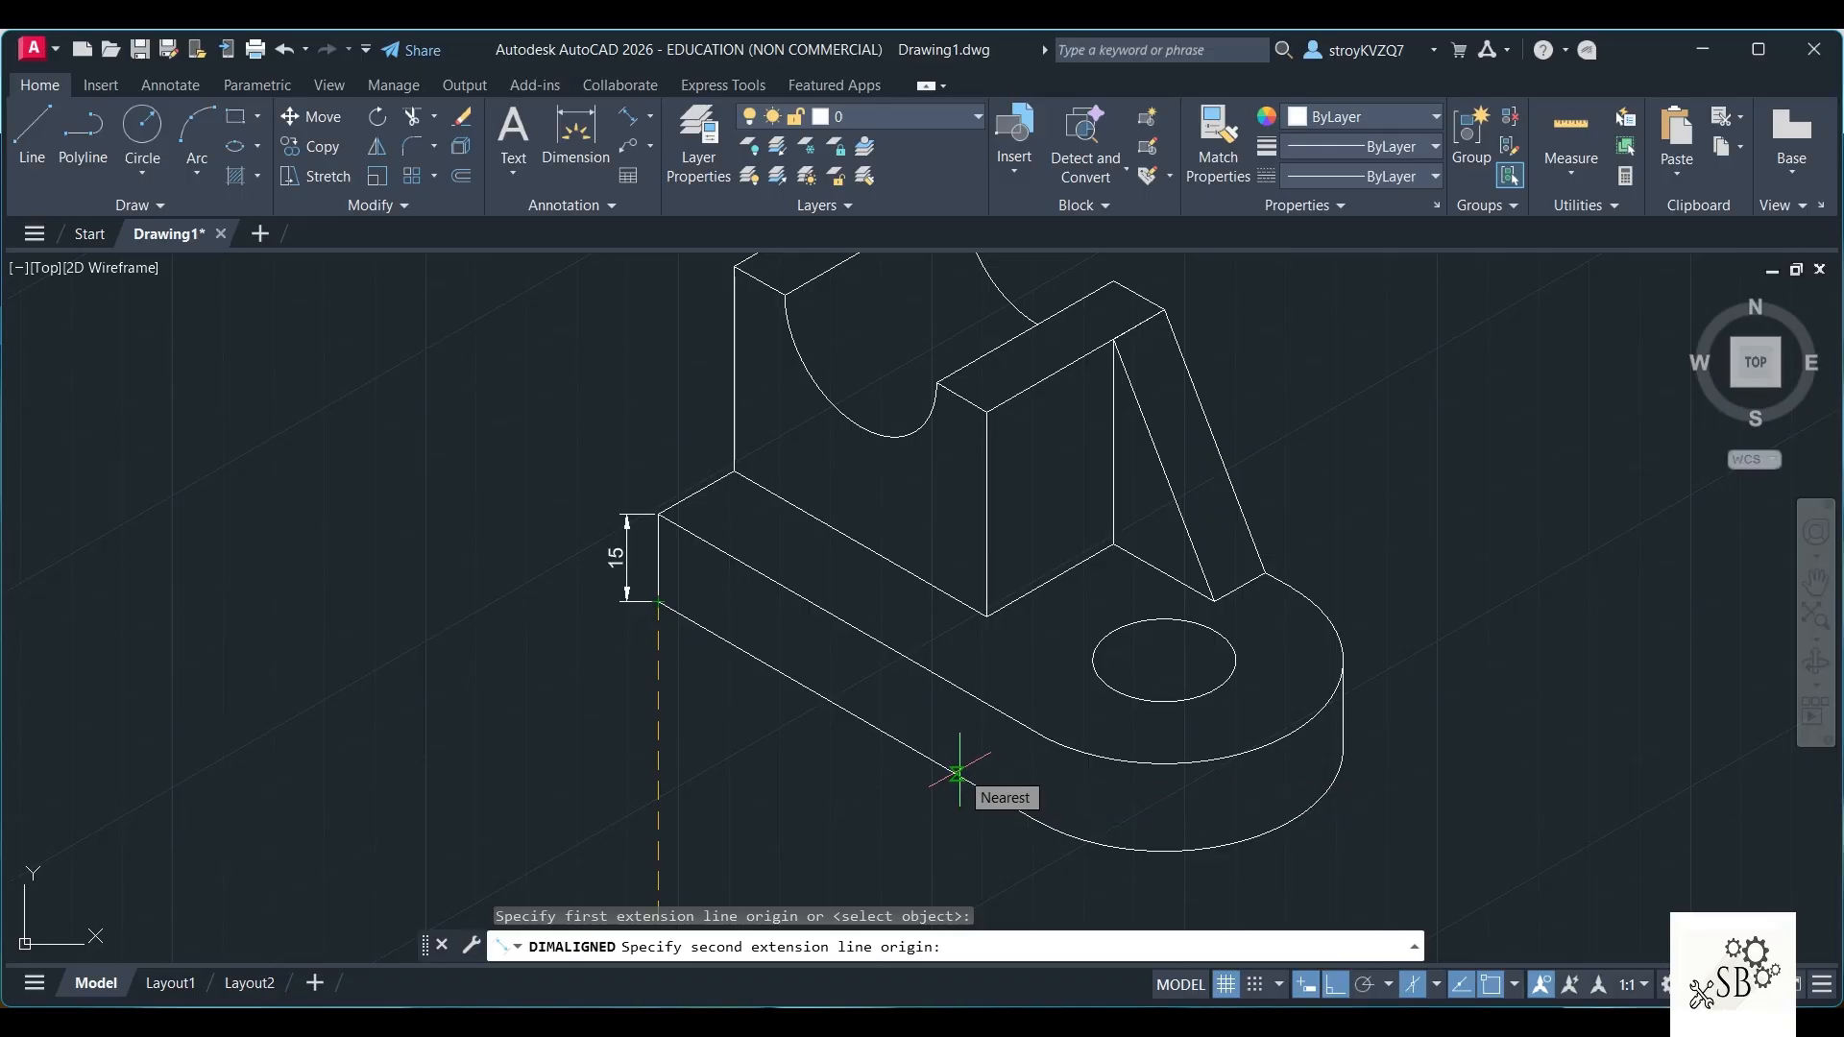
key("F5")
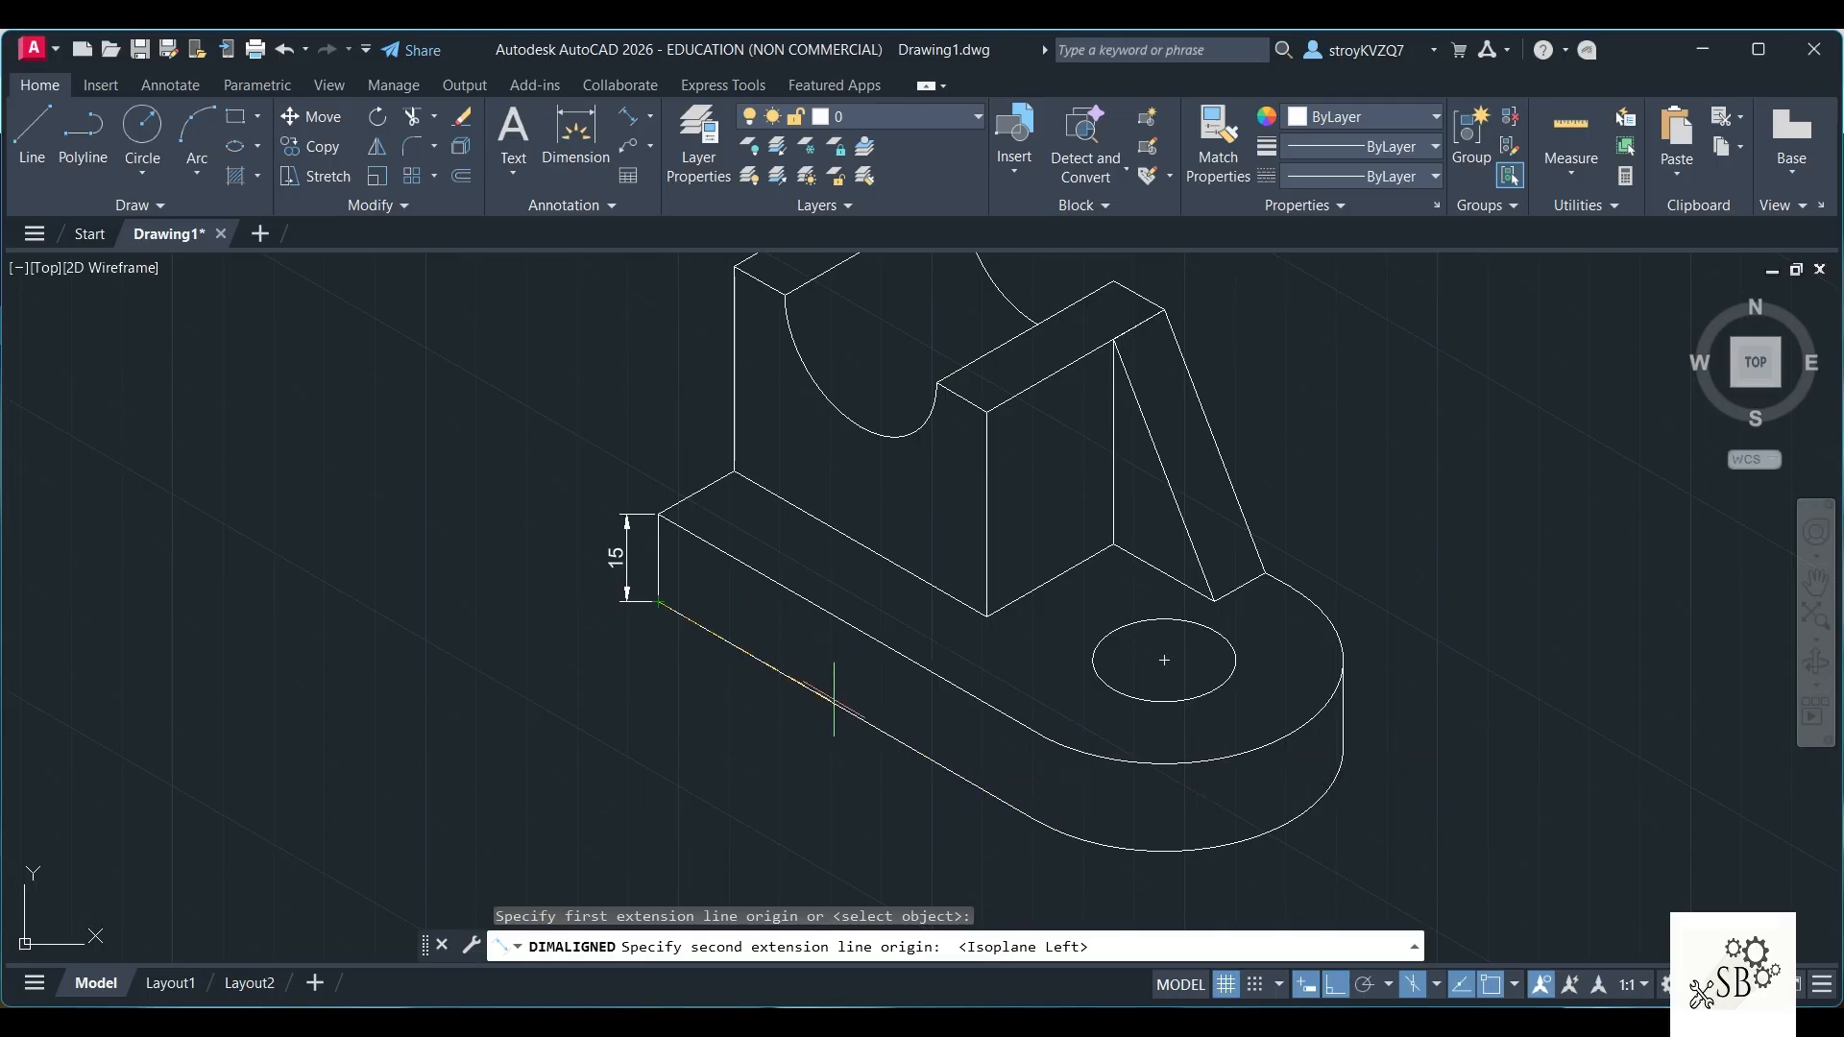
type("75")
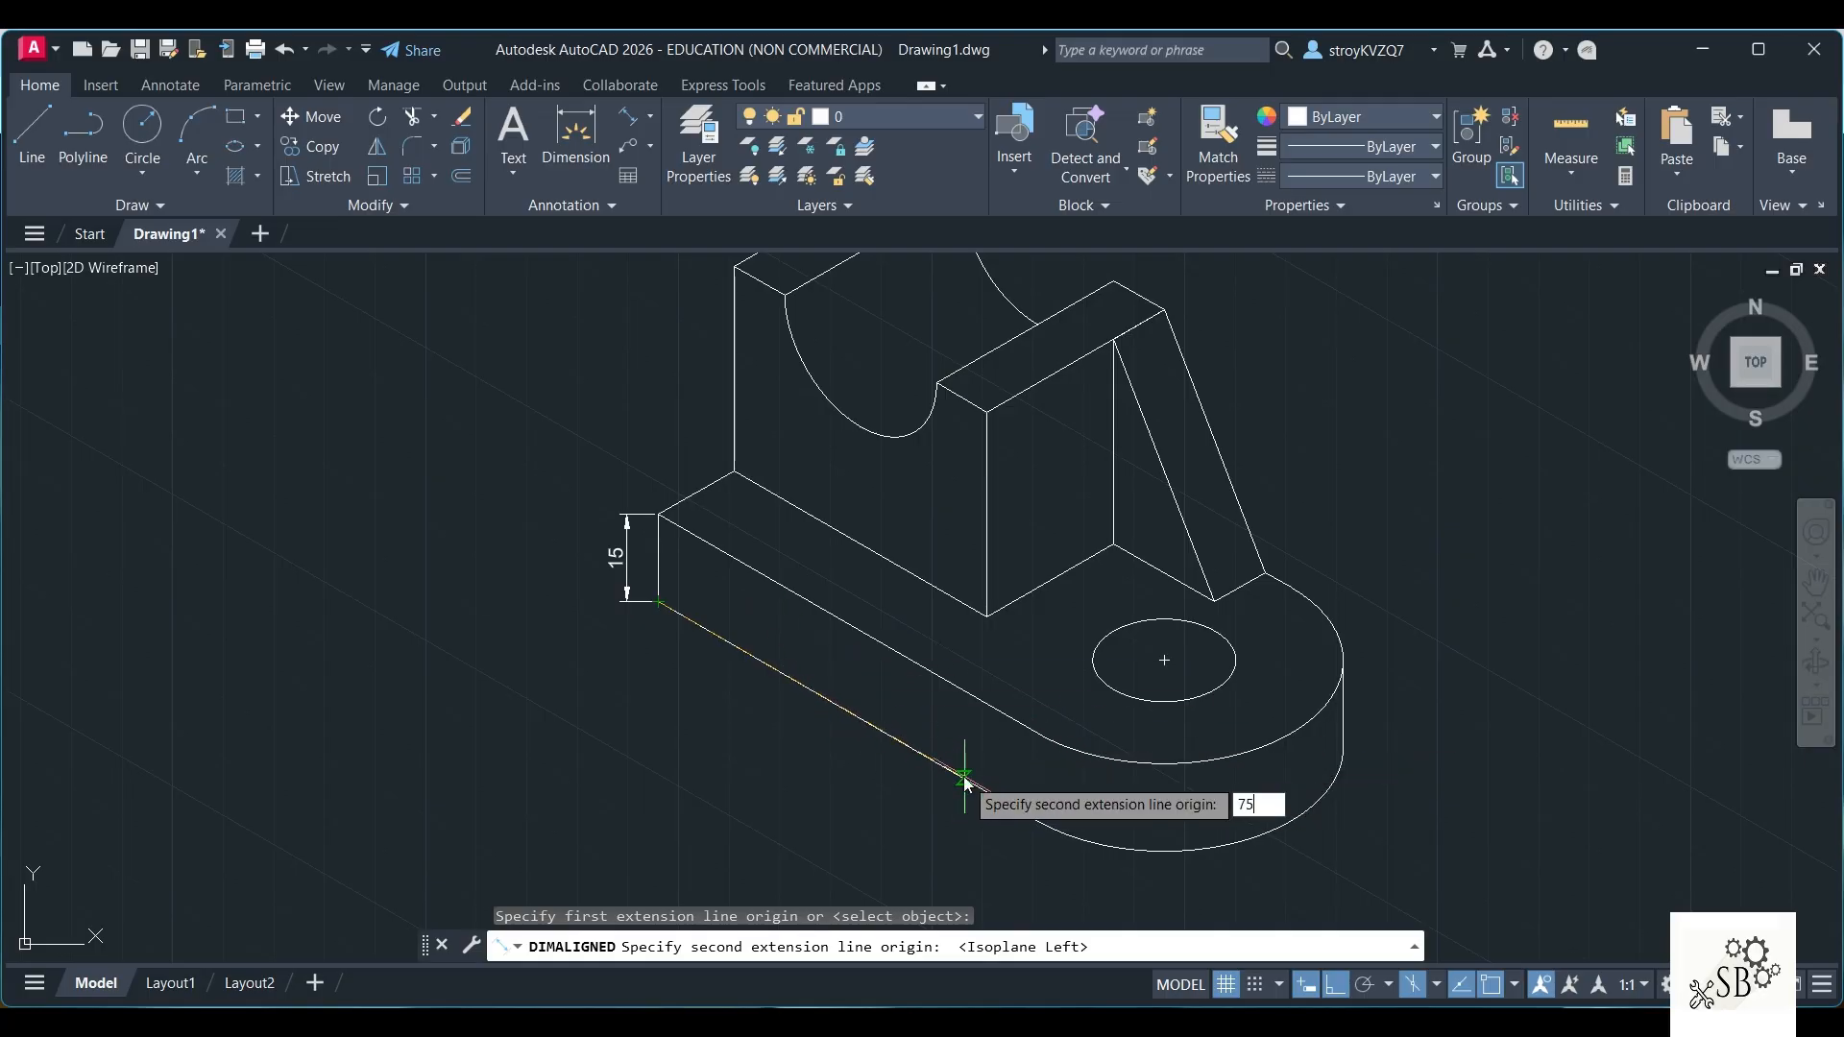
key("Return")
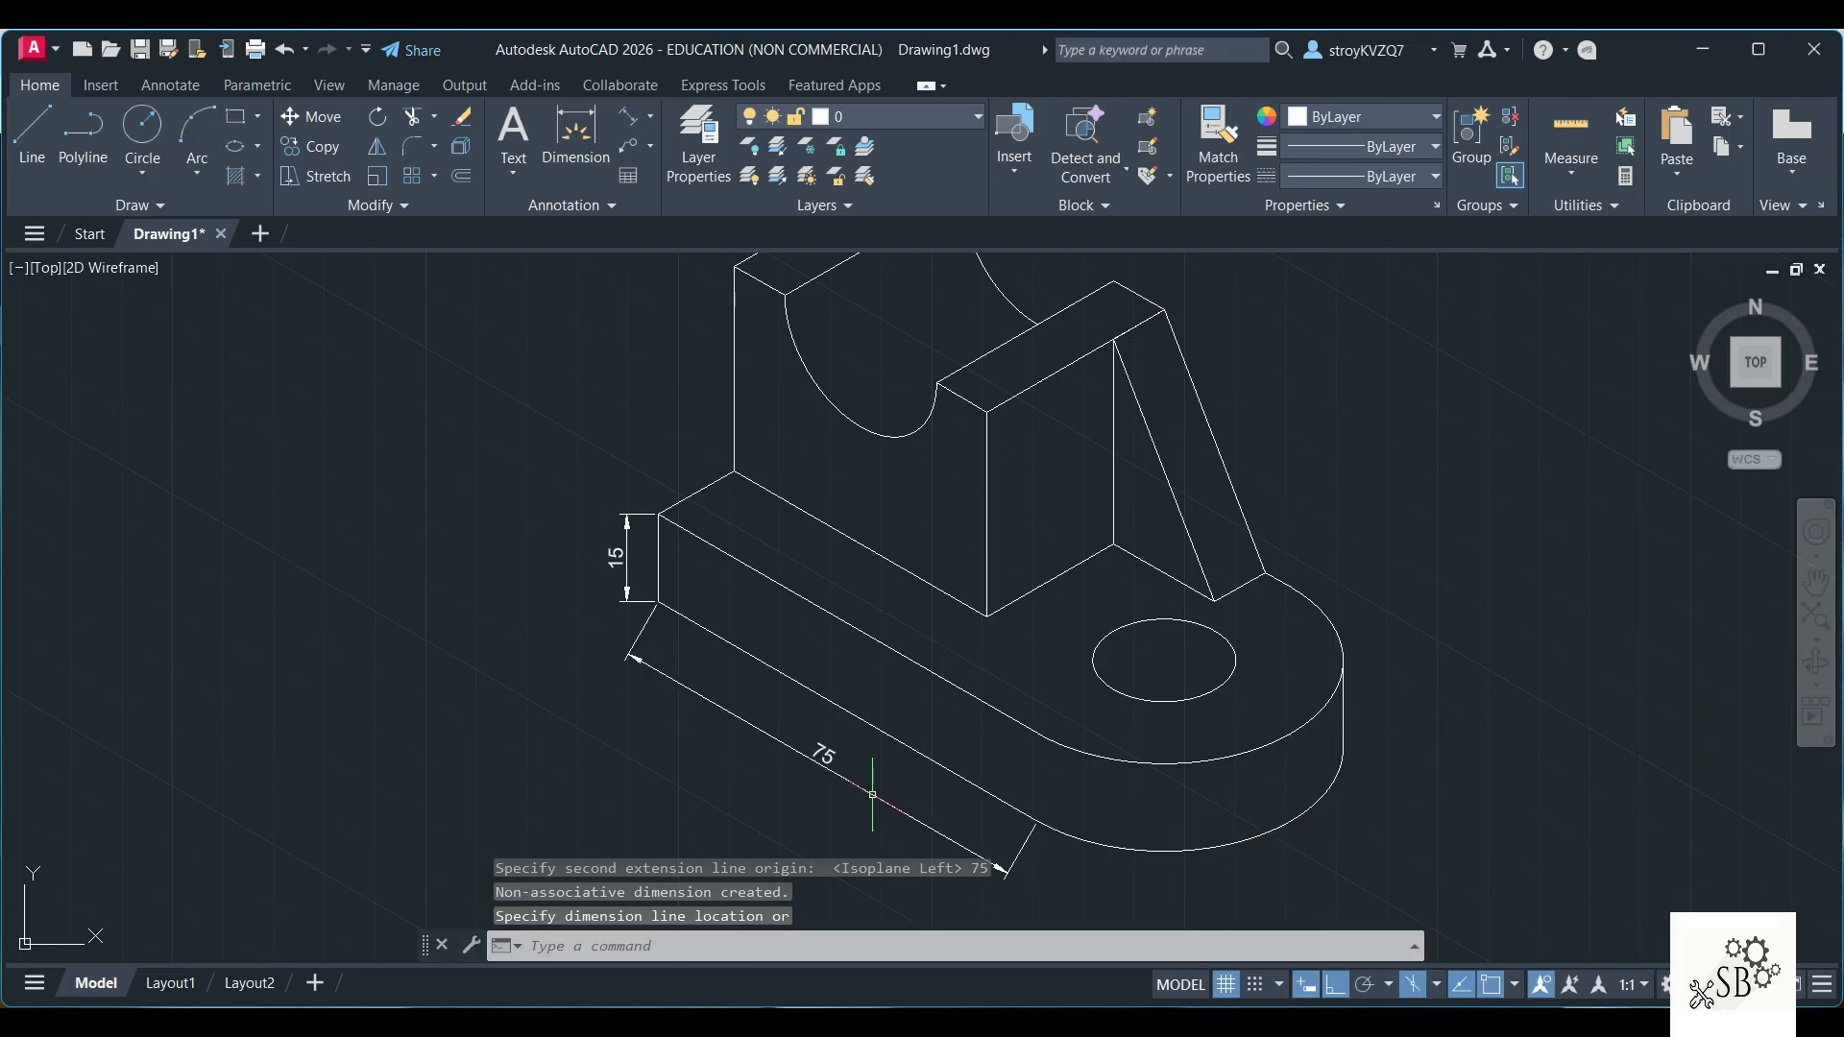
left_click(885, 799)
left_click(628, 145)
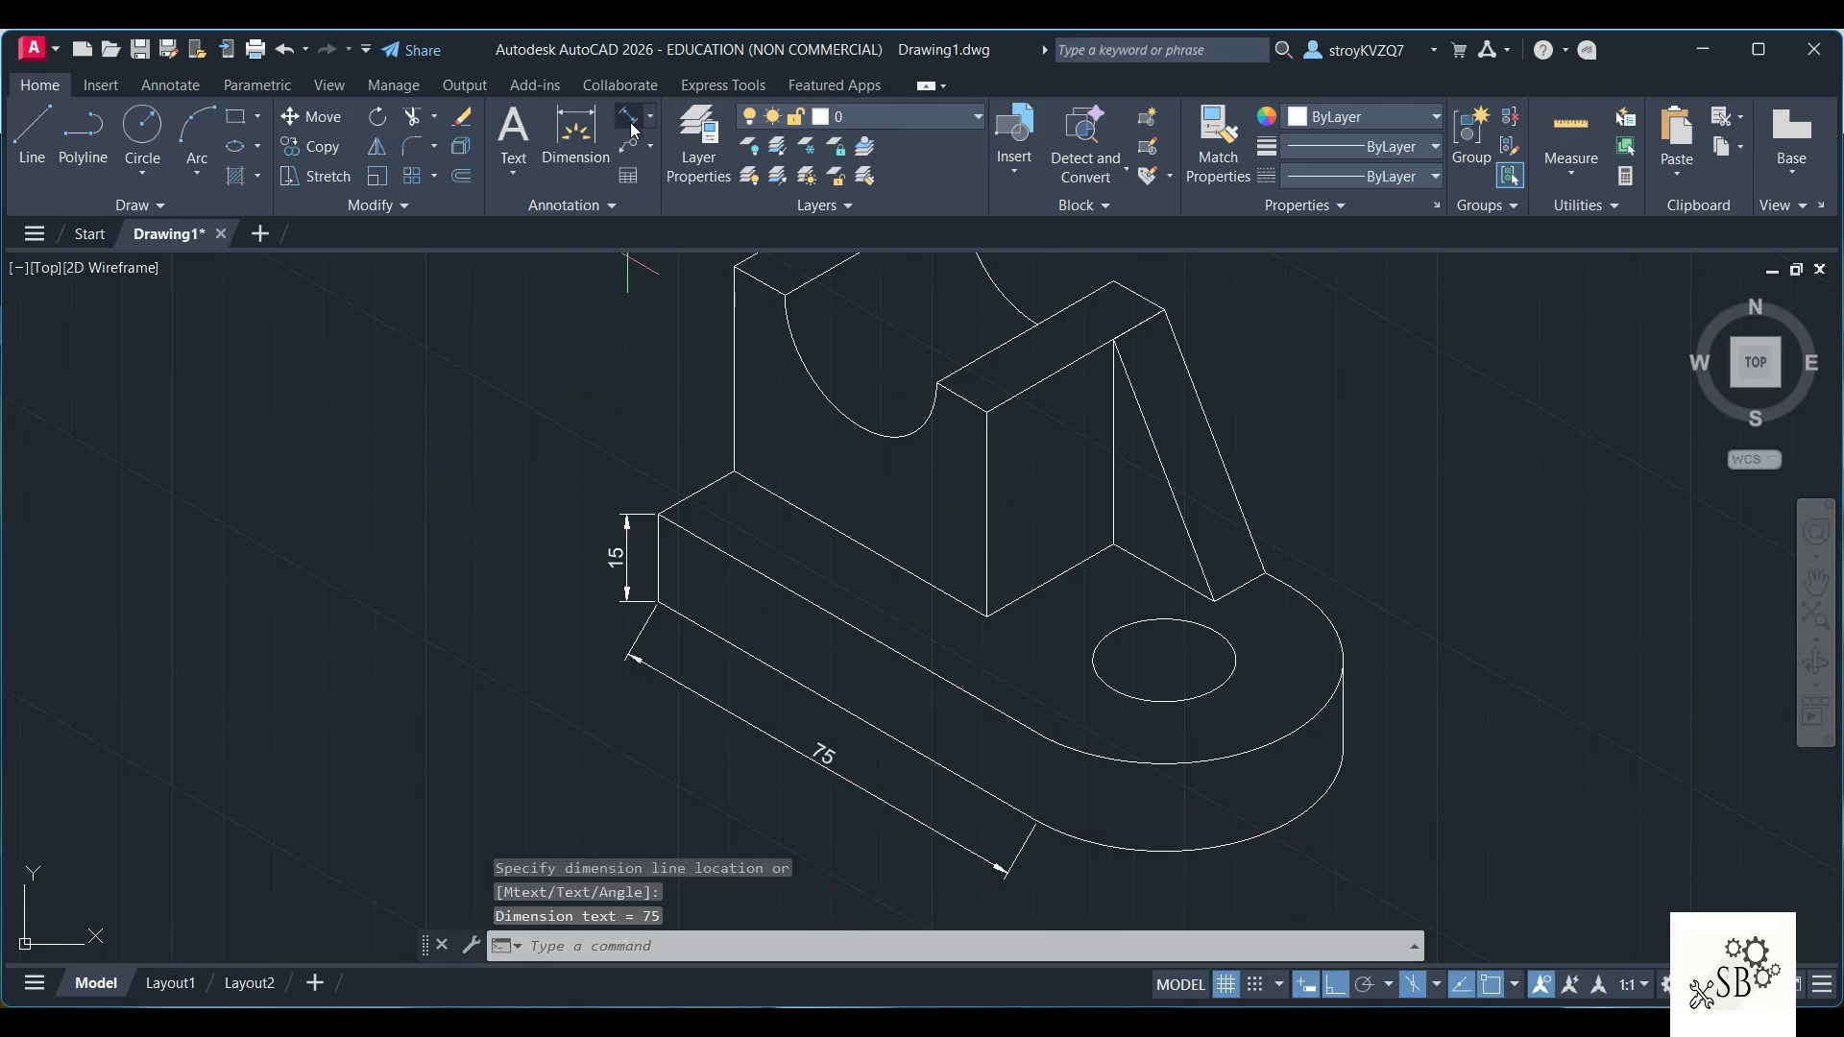
left_click(734, 266)
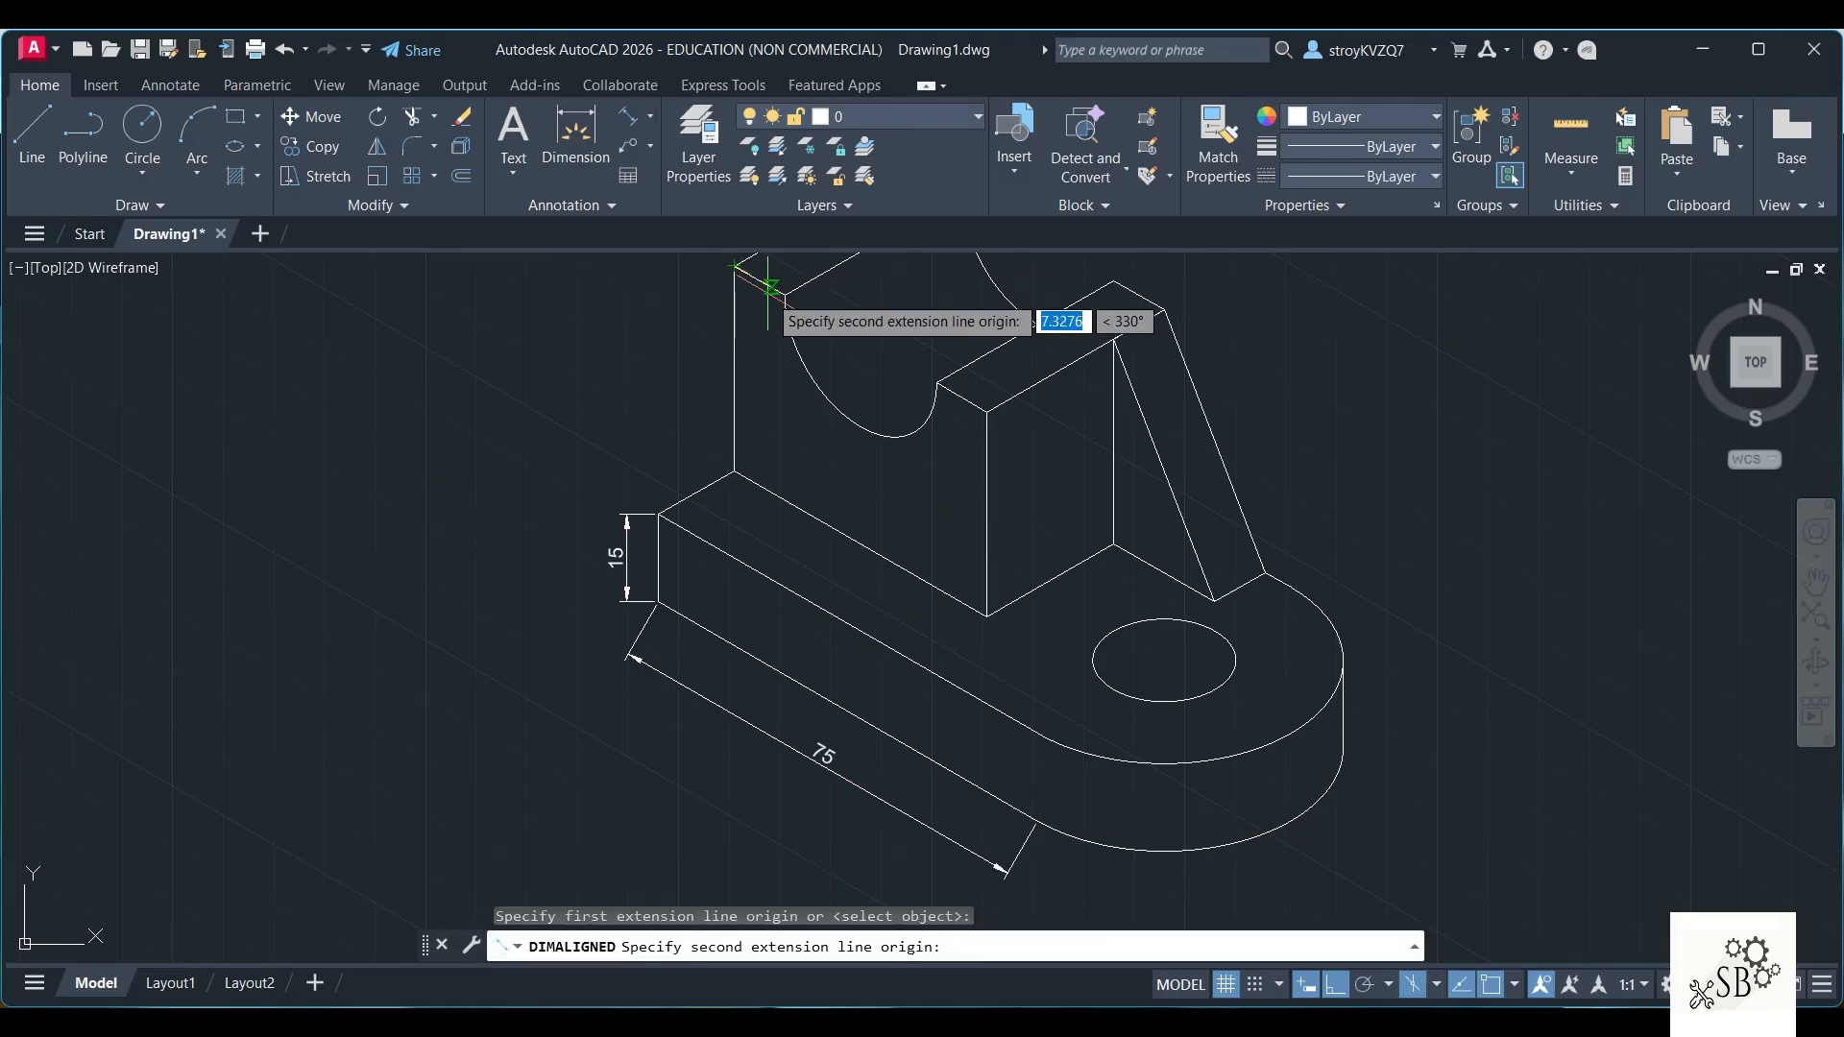
left_click(755, 277)
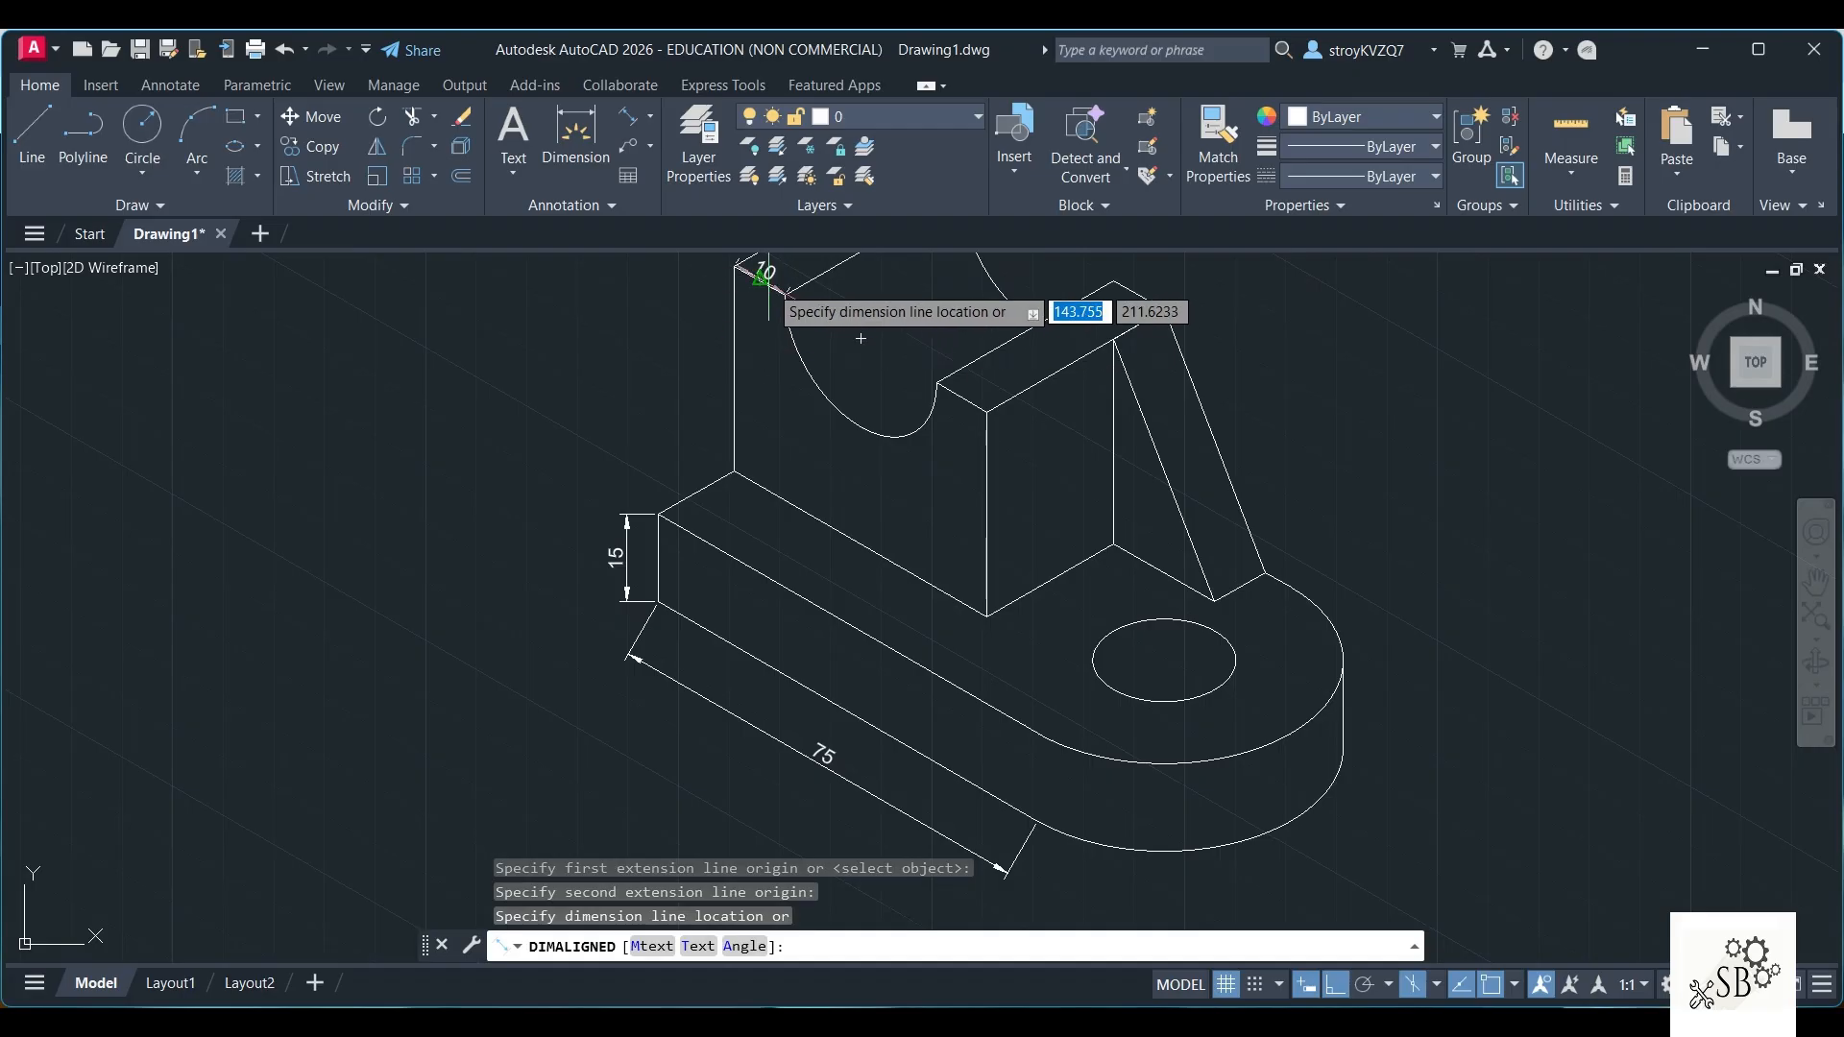
key("Escape")
Add an aligned dimension to the short rear top edge beside the semicircular cutout, on the block's taller-drawn far-left side
middle_click_drag(873, 307, 817, 429)
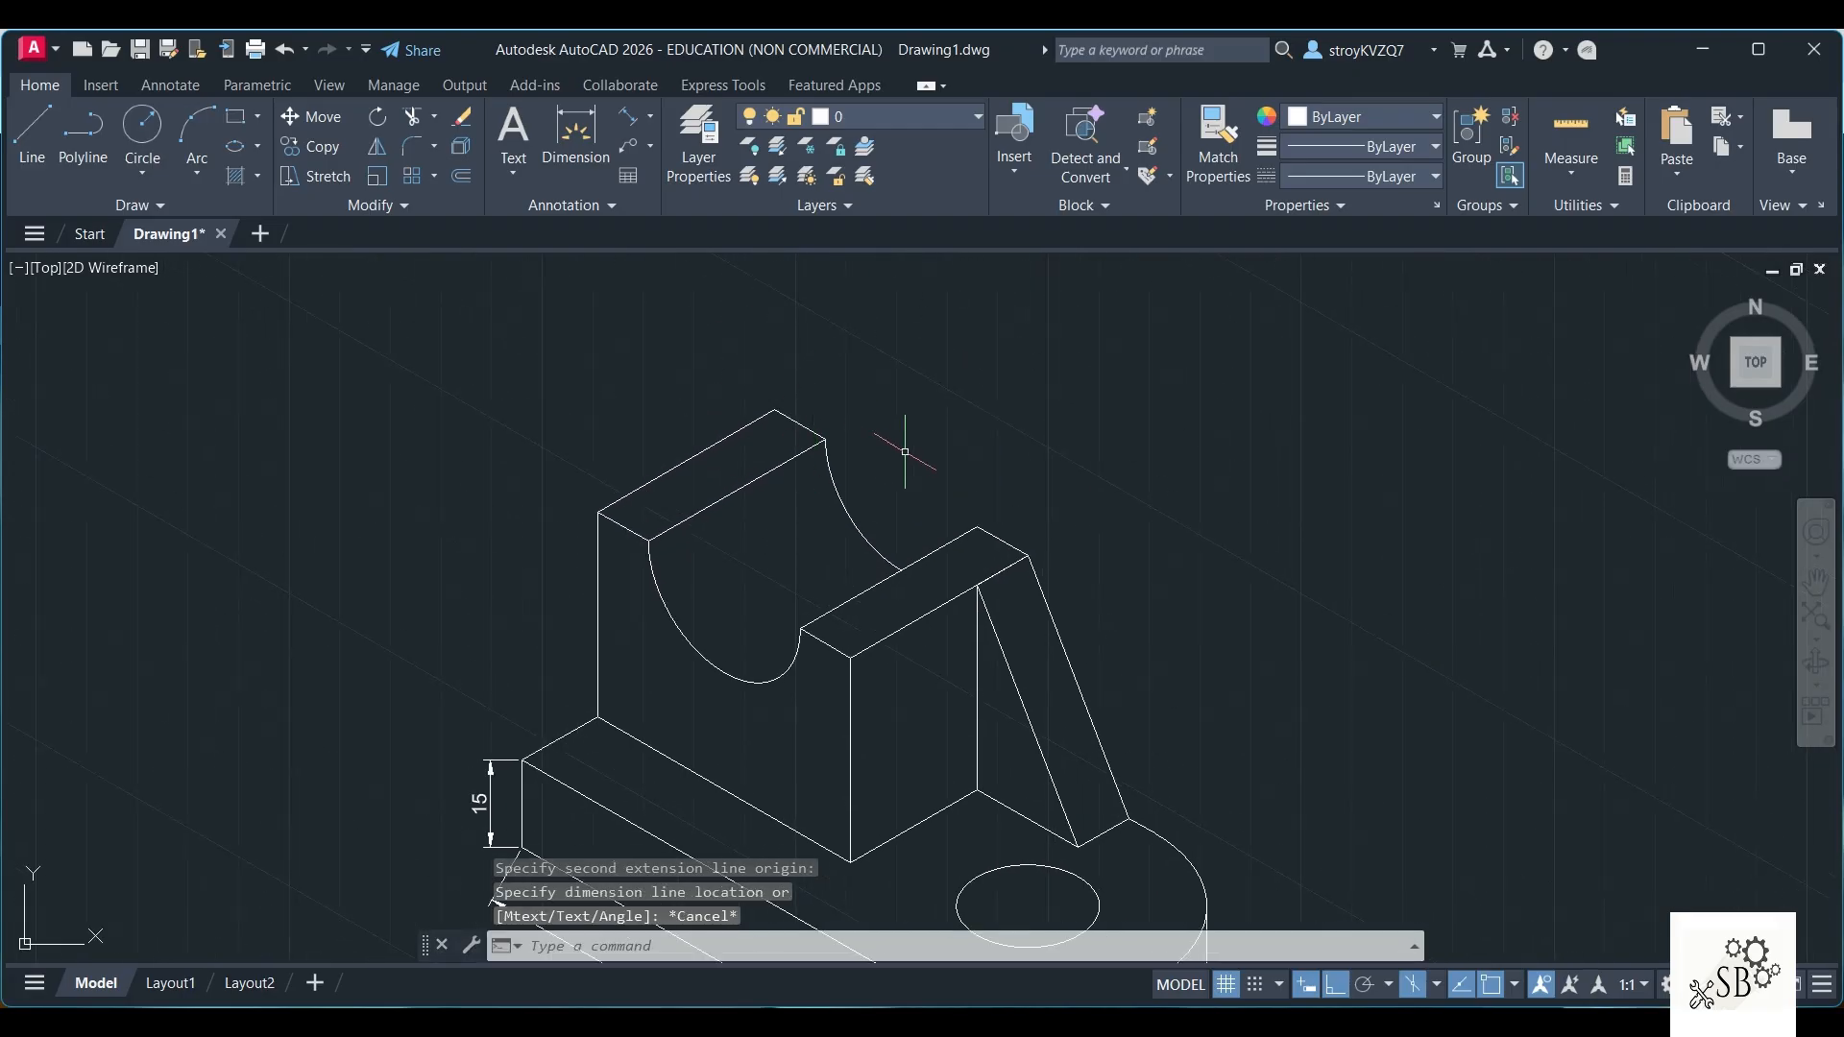
left_click(628, 116)
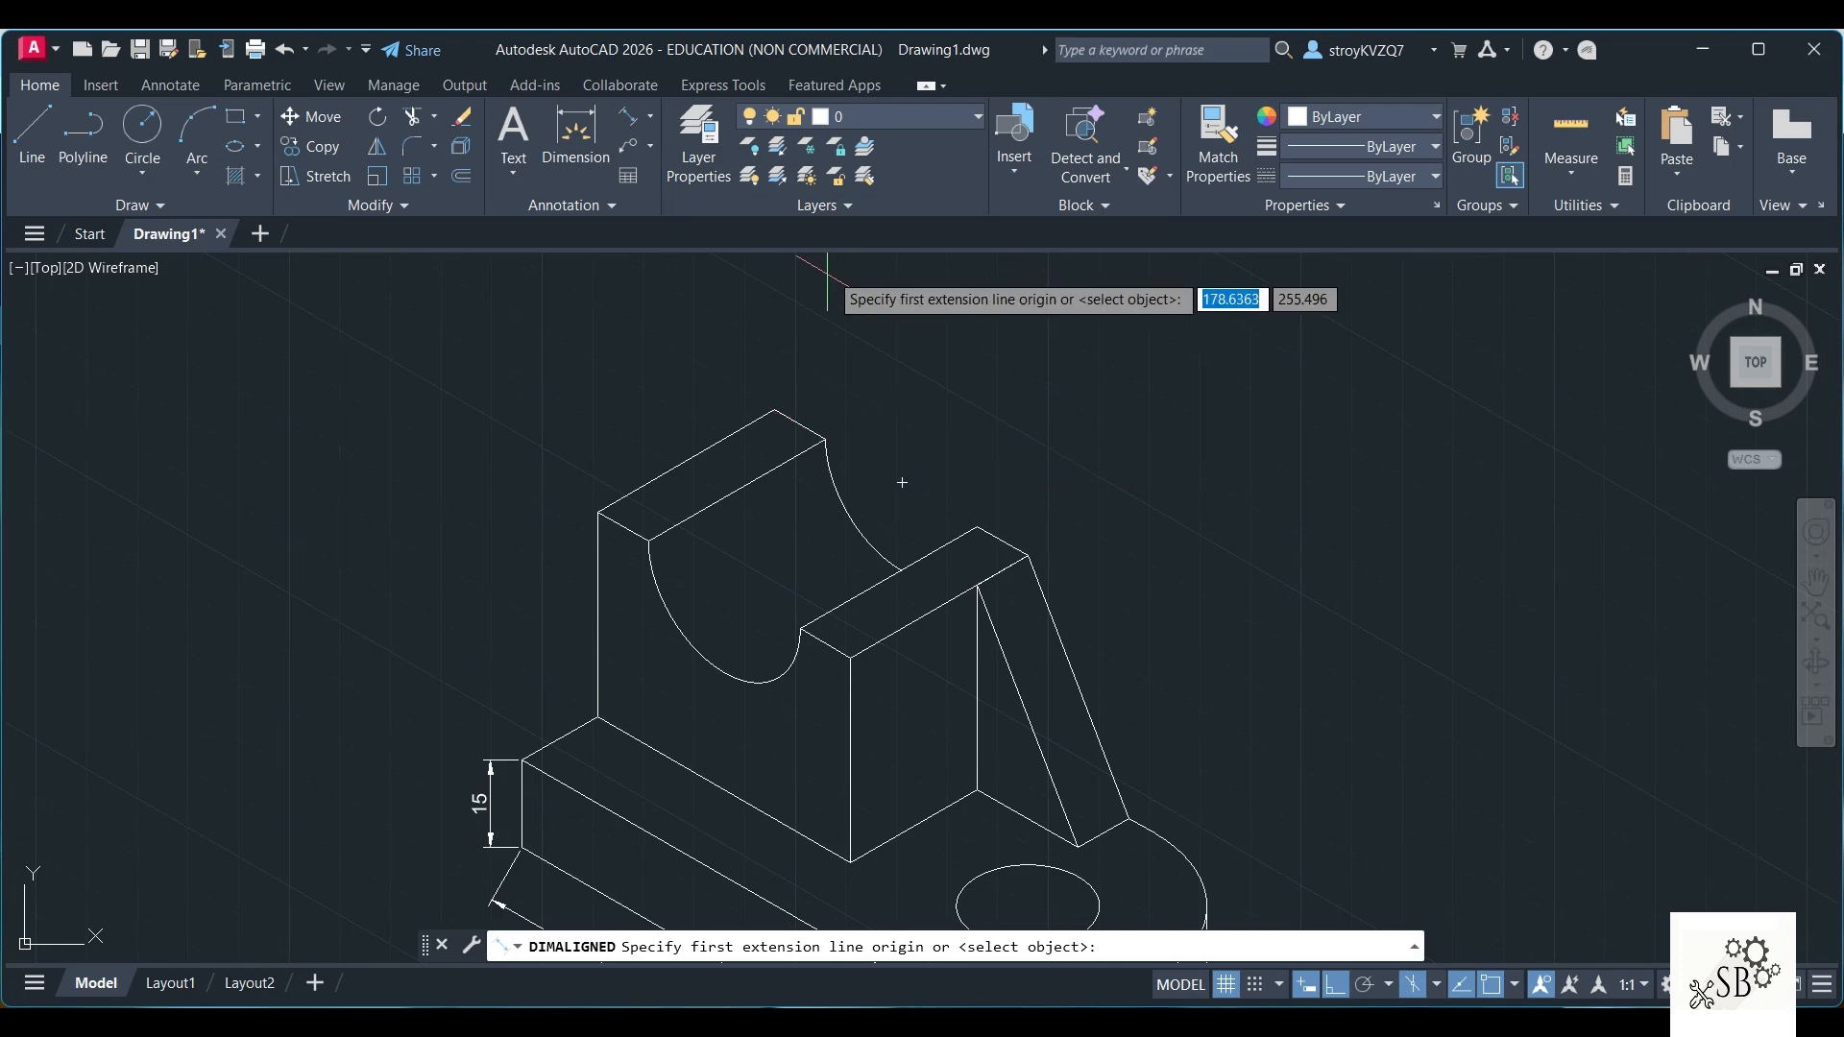
left_click(774, 411)
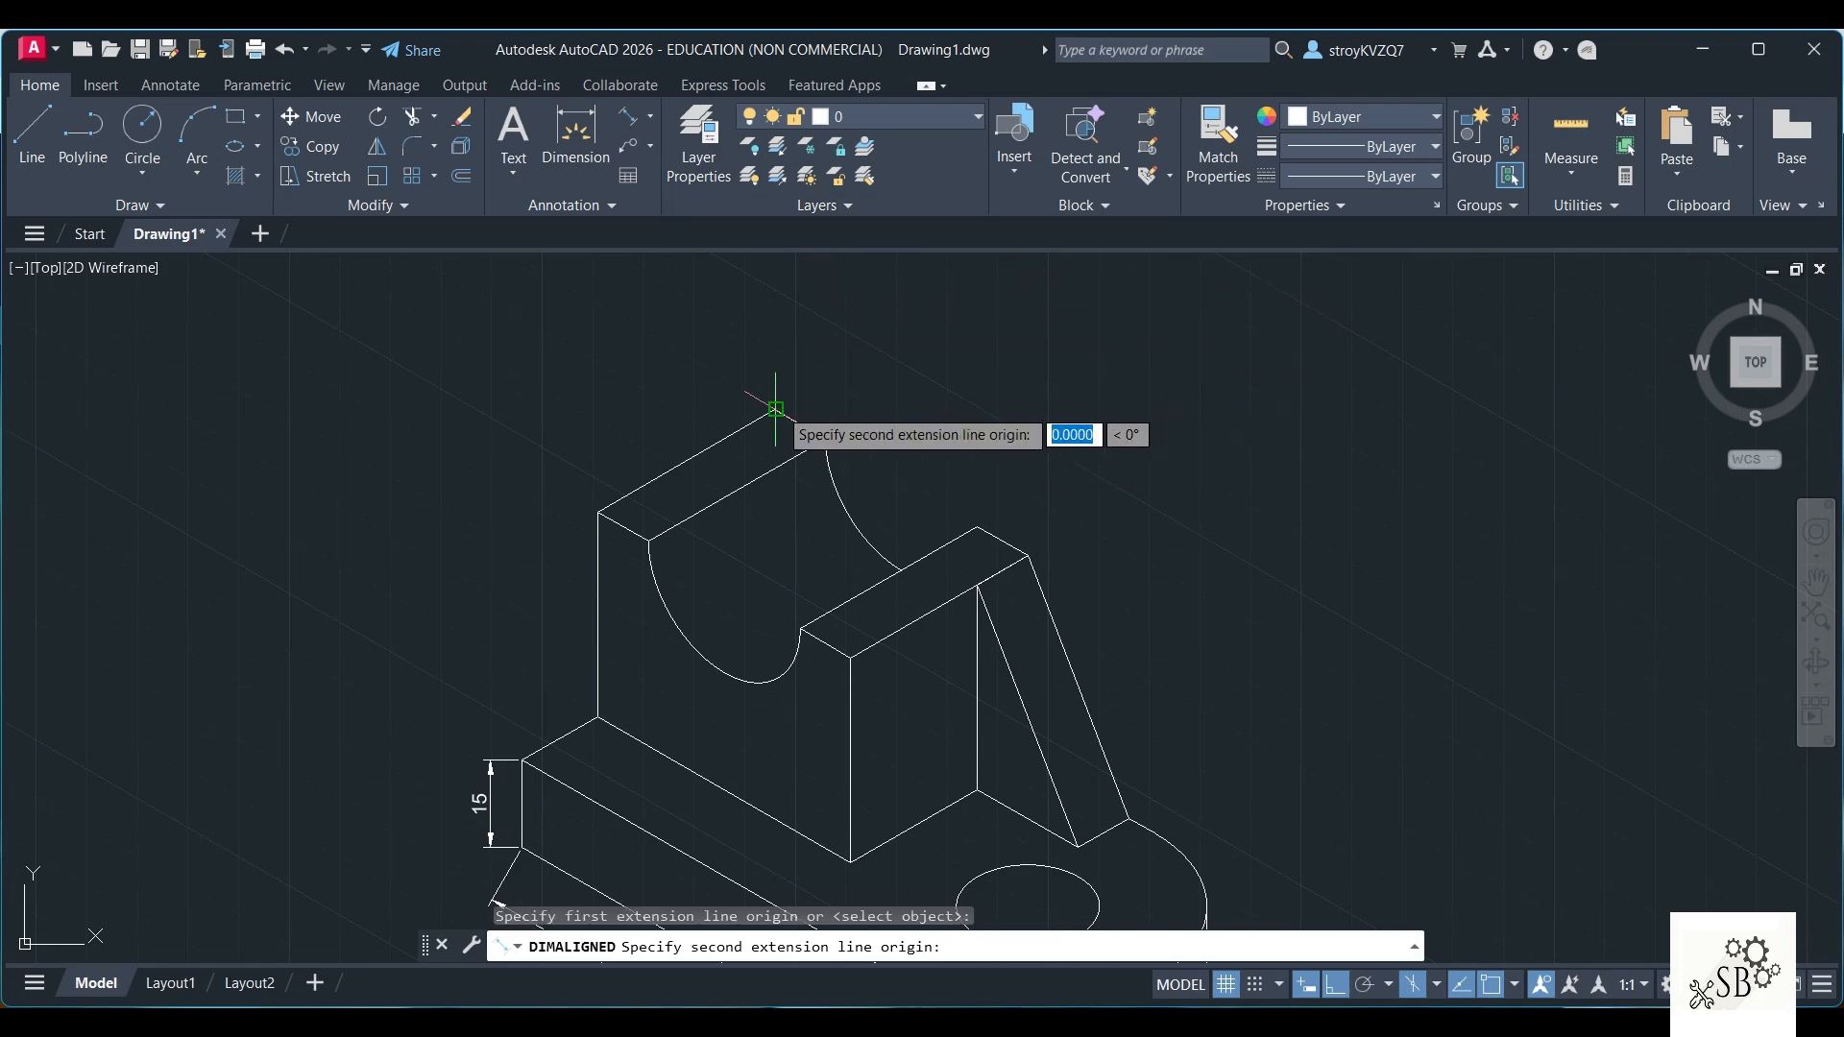
left_click(826, 439)
left_click(818, 388)
Add an aligned dimension across the front opening of the block's semicircular cutout, placed just above the opening
left_click(628, 116)
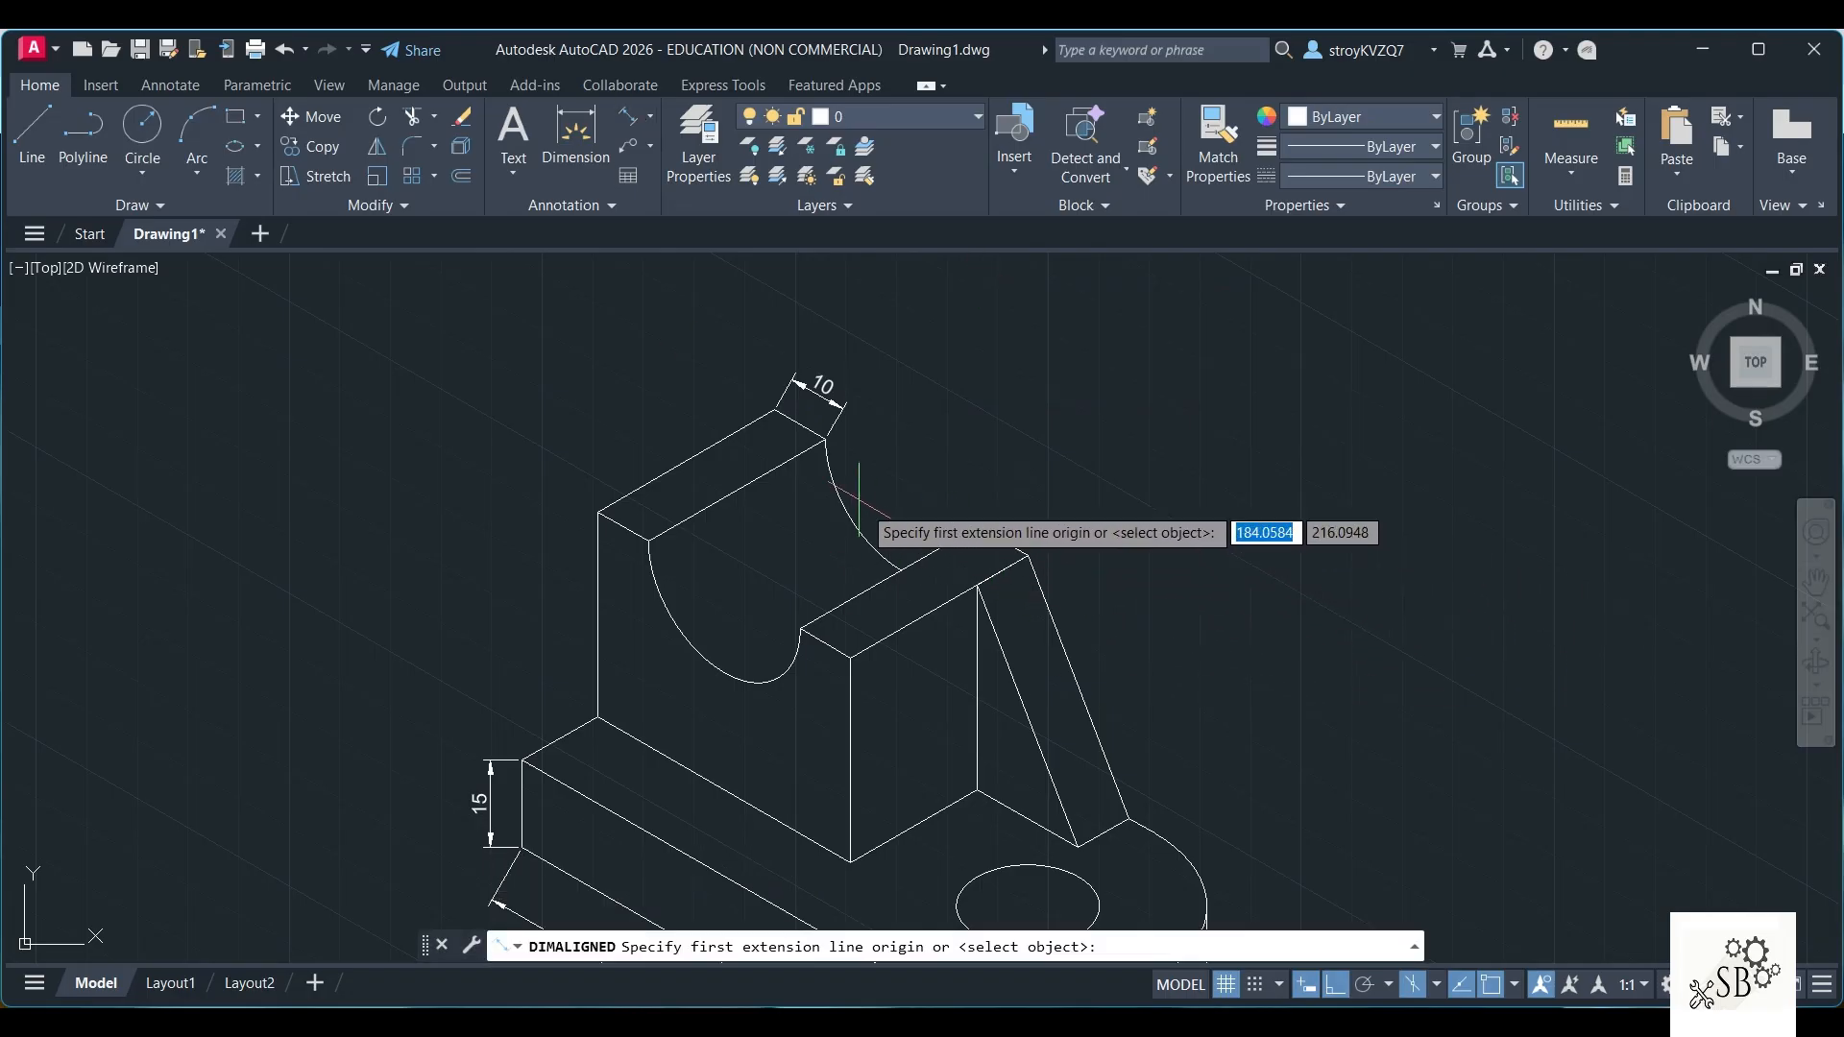
left_click(648, 542)
left_click(800, 630)
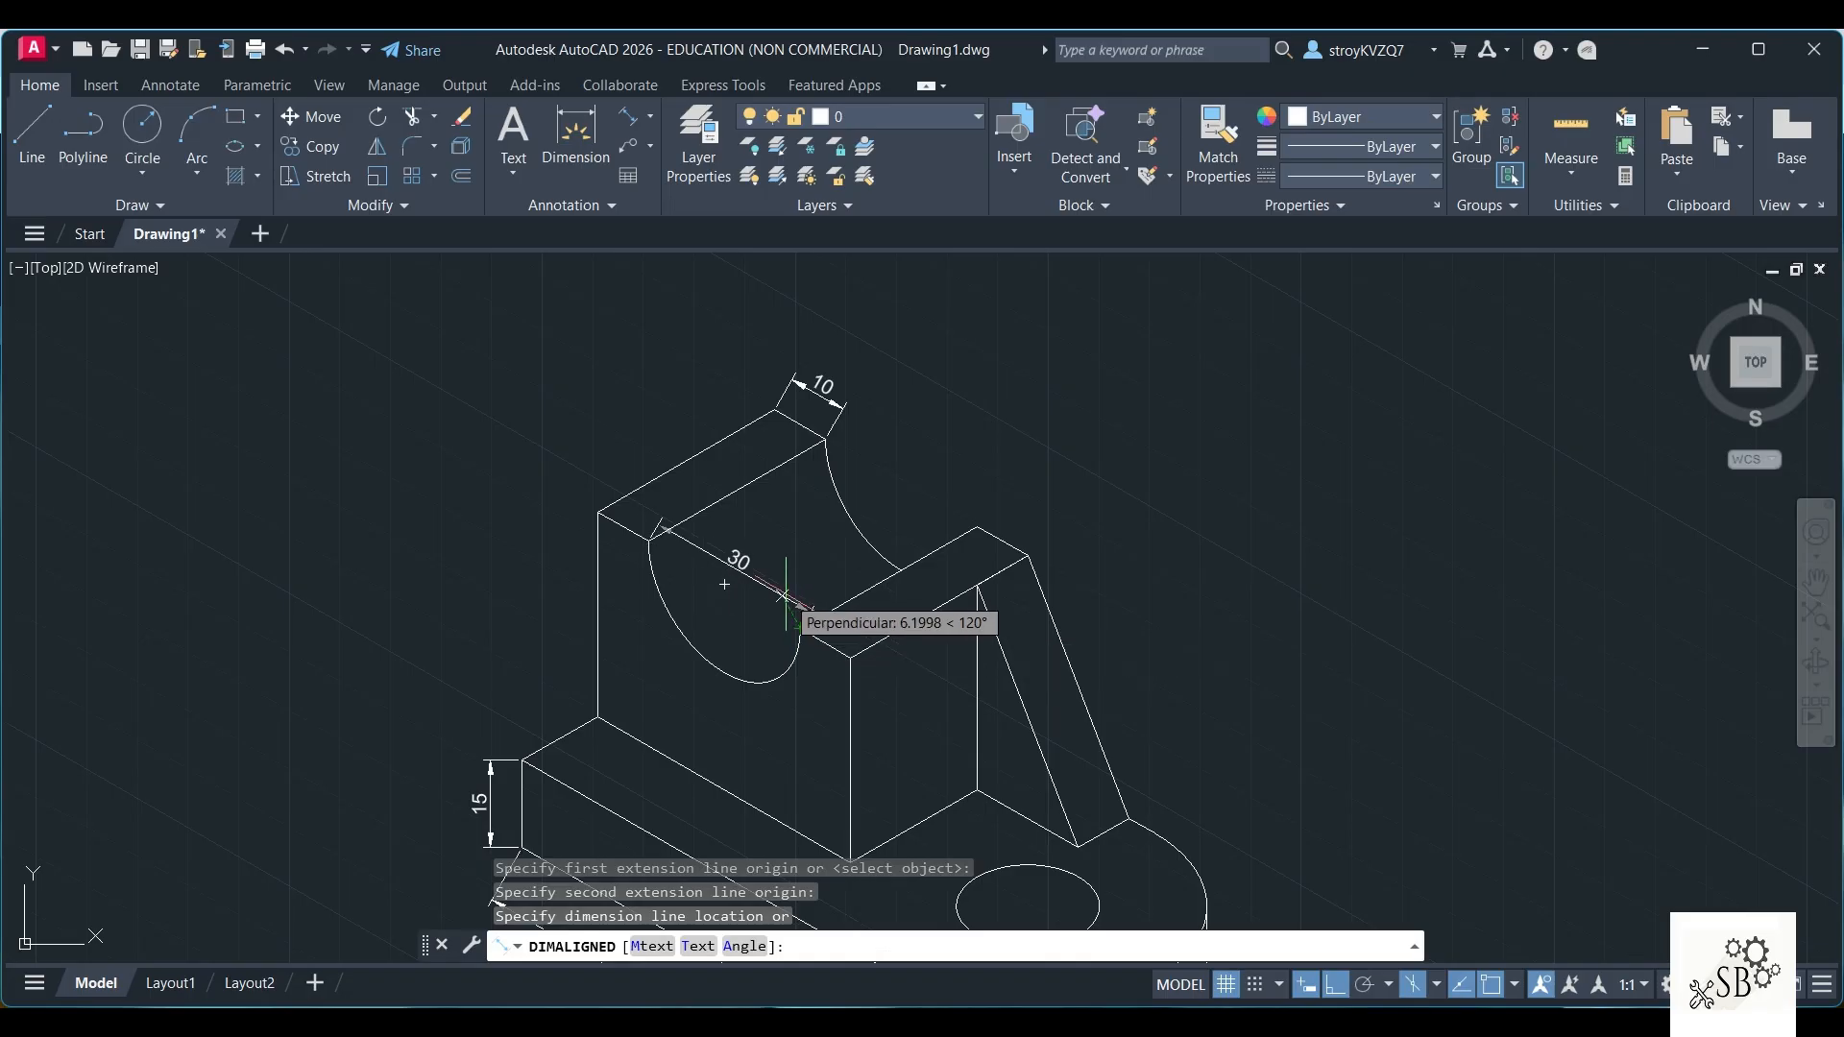
left_click(785, 594)
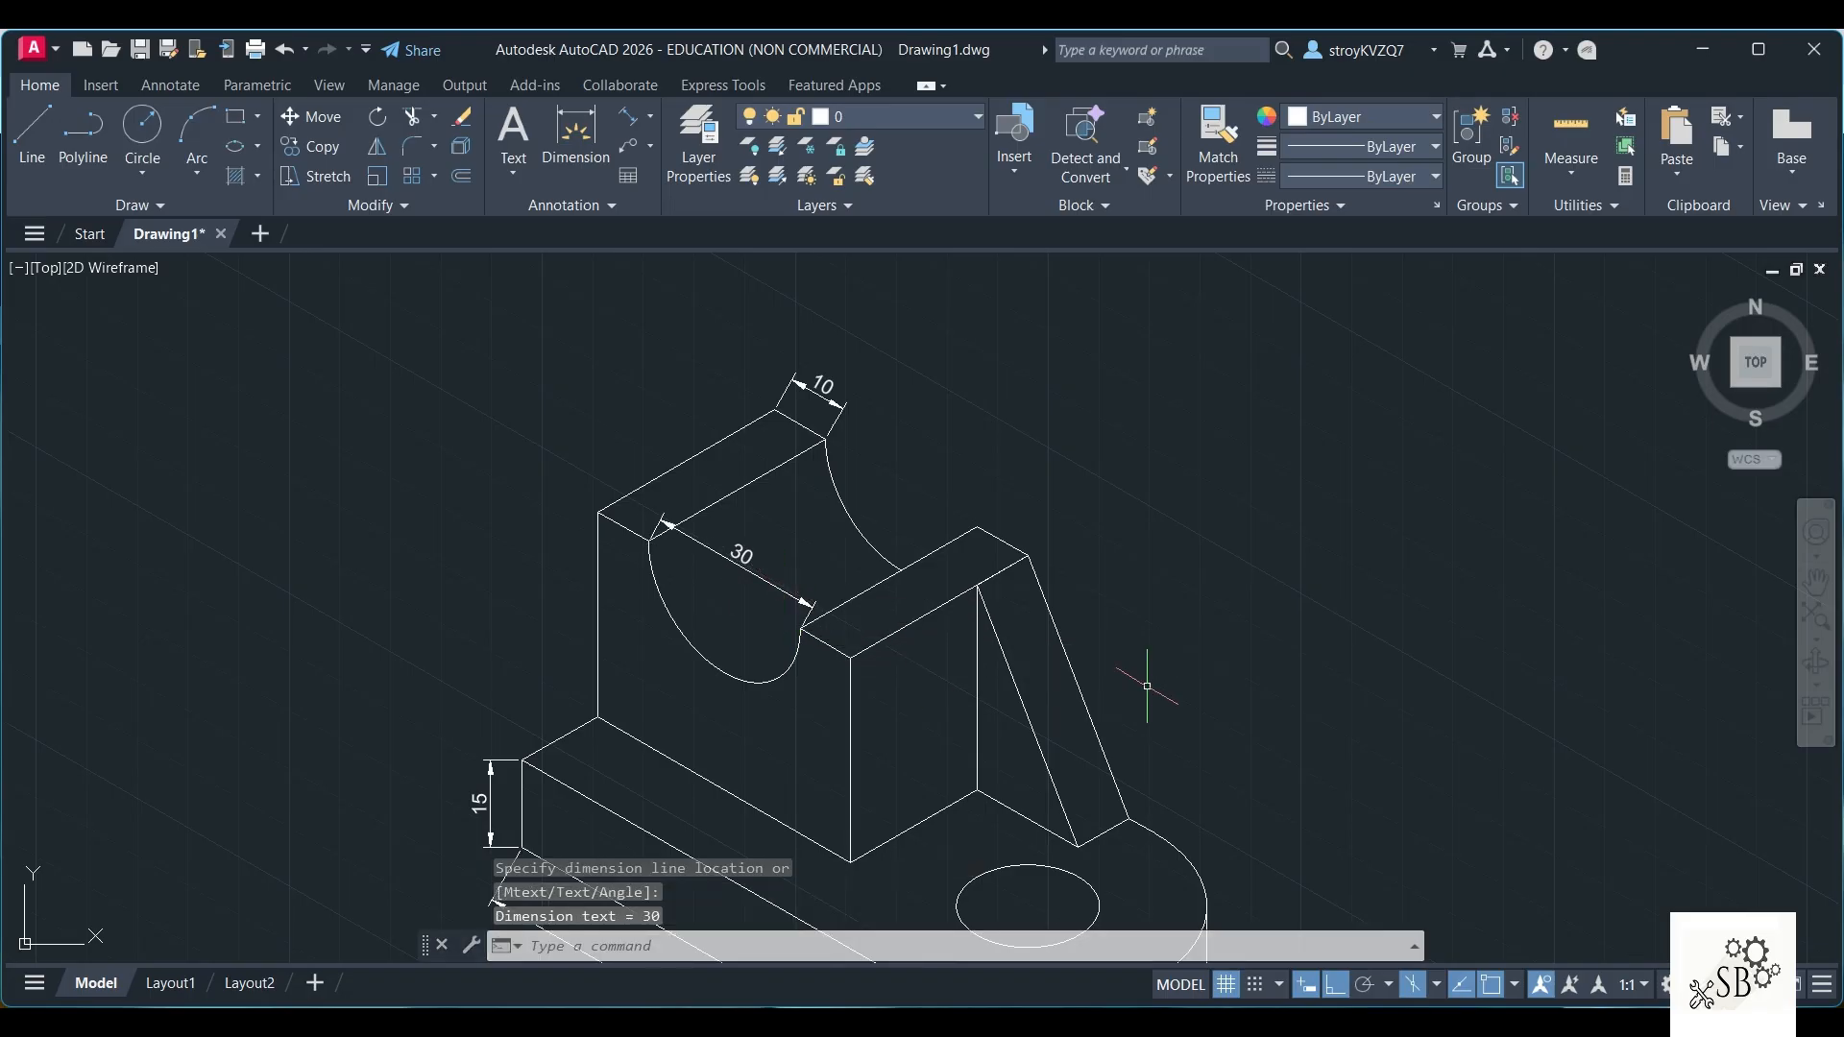
Add an aligned dimension to the short rear top edge of the block on the rib side of the cutout
left_click(629, 119)
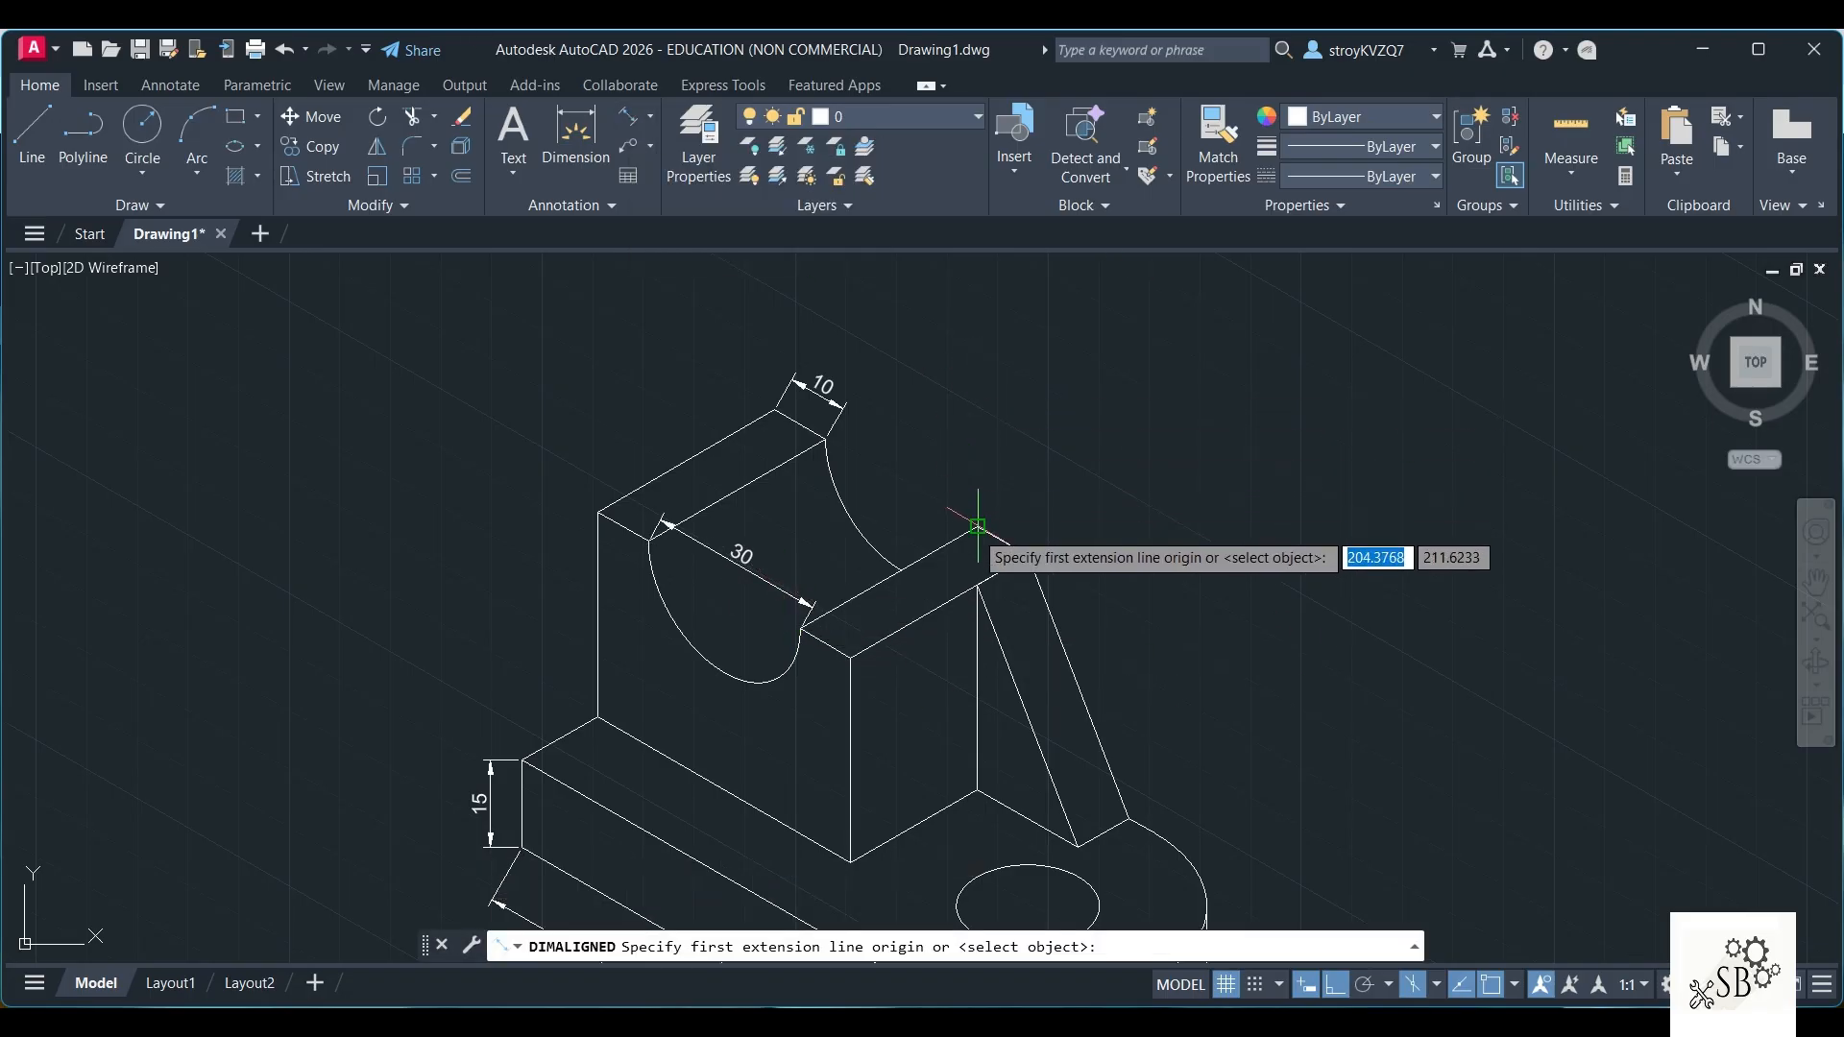
left_click(978, 527)
left_click(1028, 555)
left_click(1021, 514)
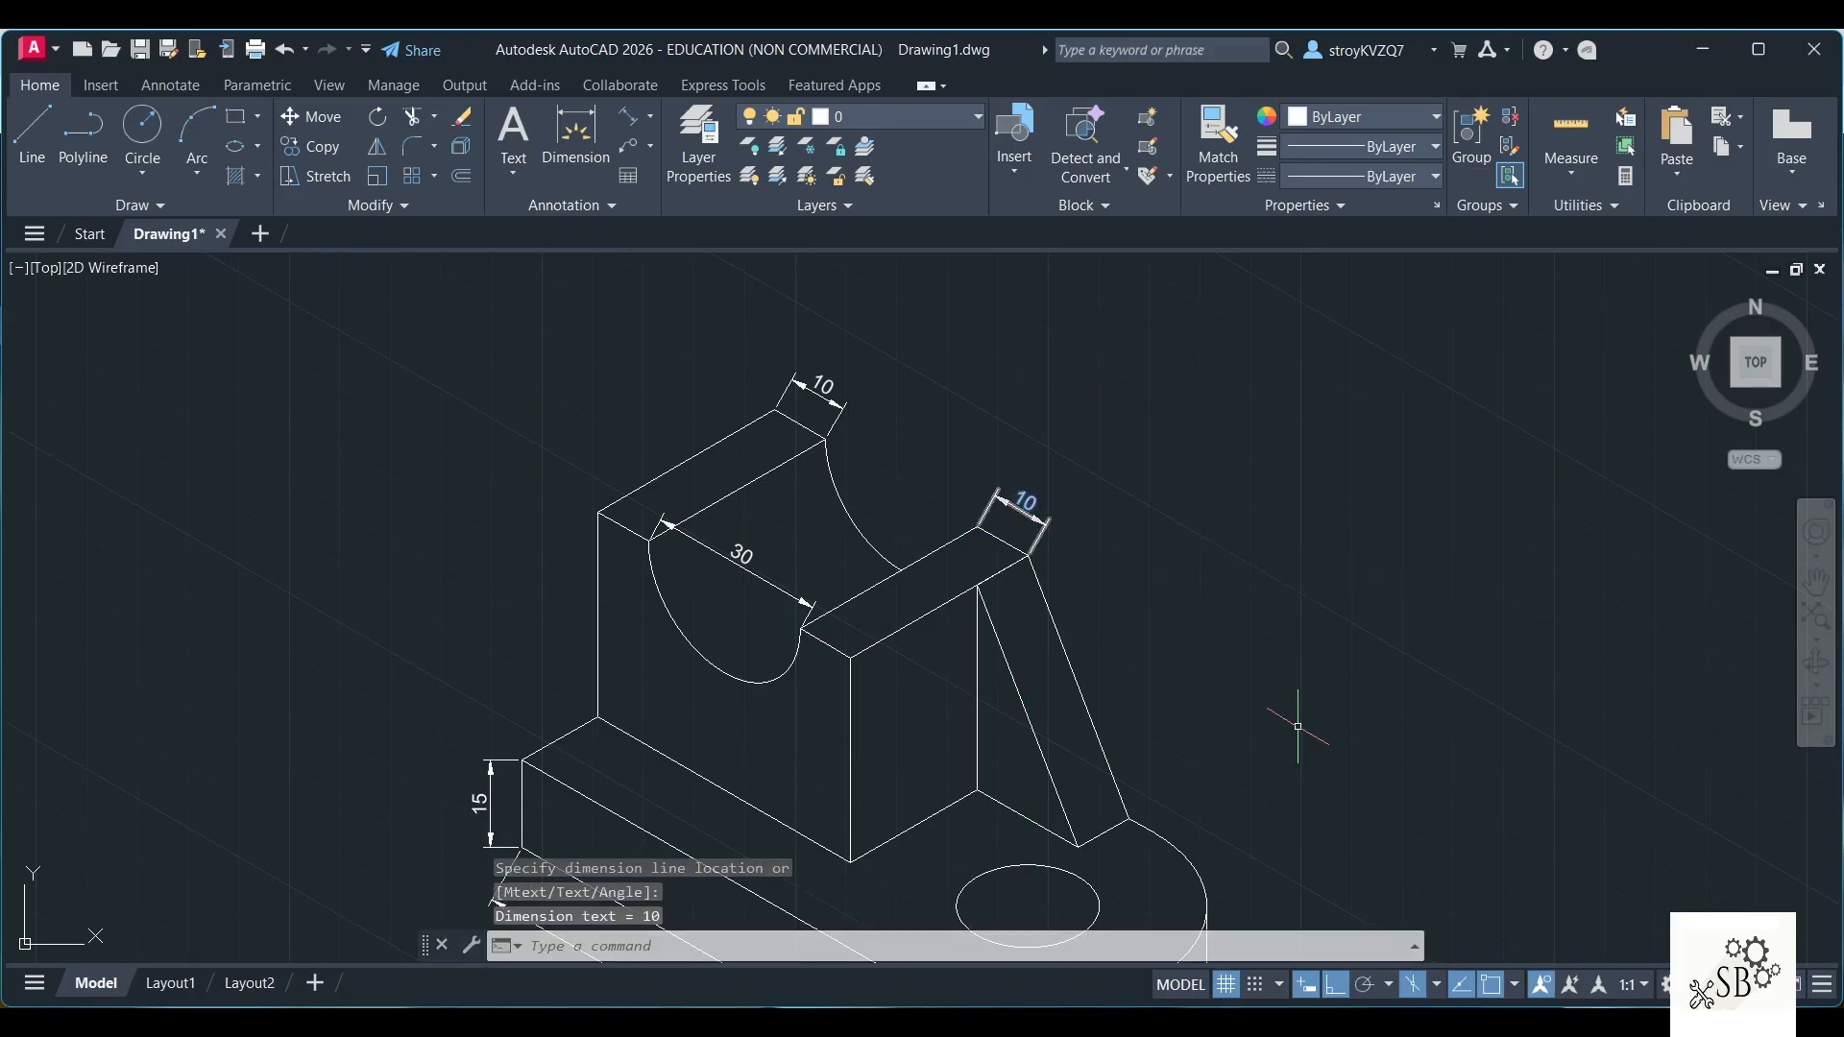
left_click(628, 117)
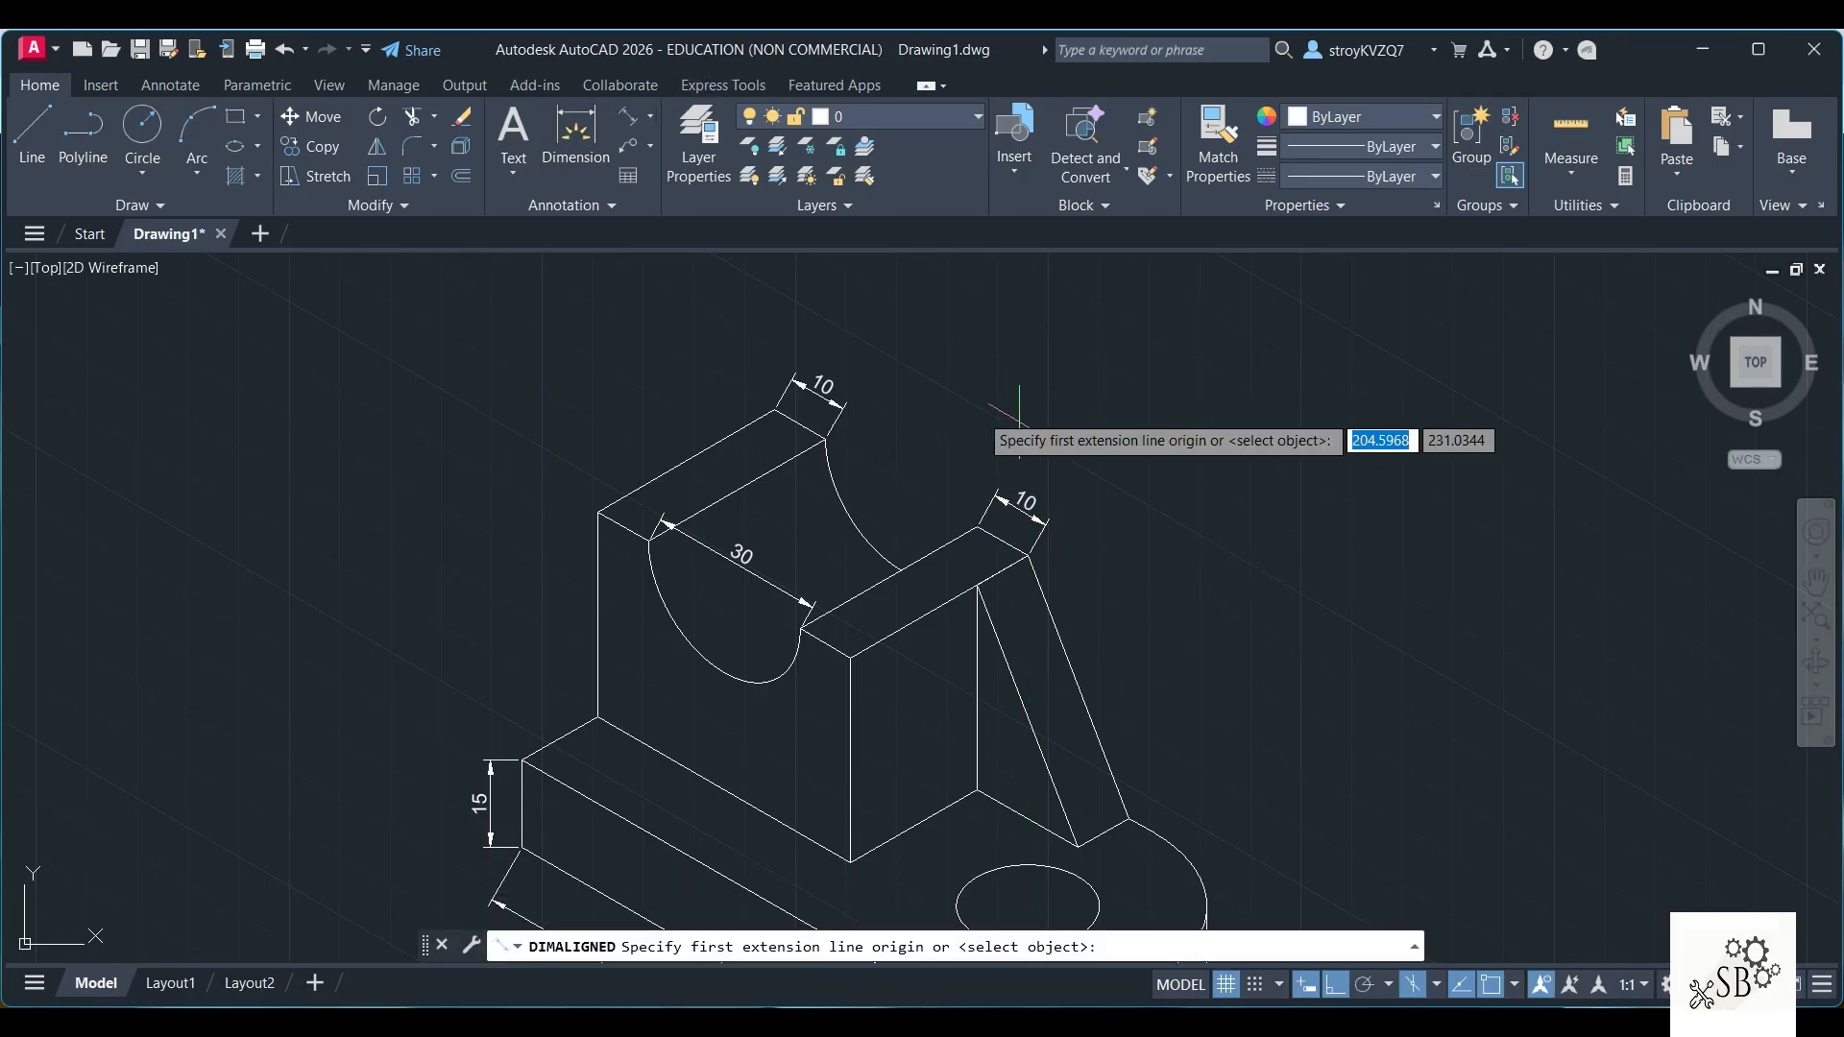
left_click(597, 514)
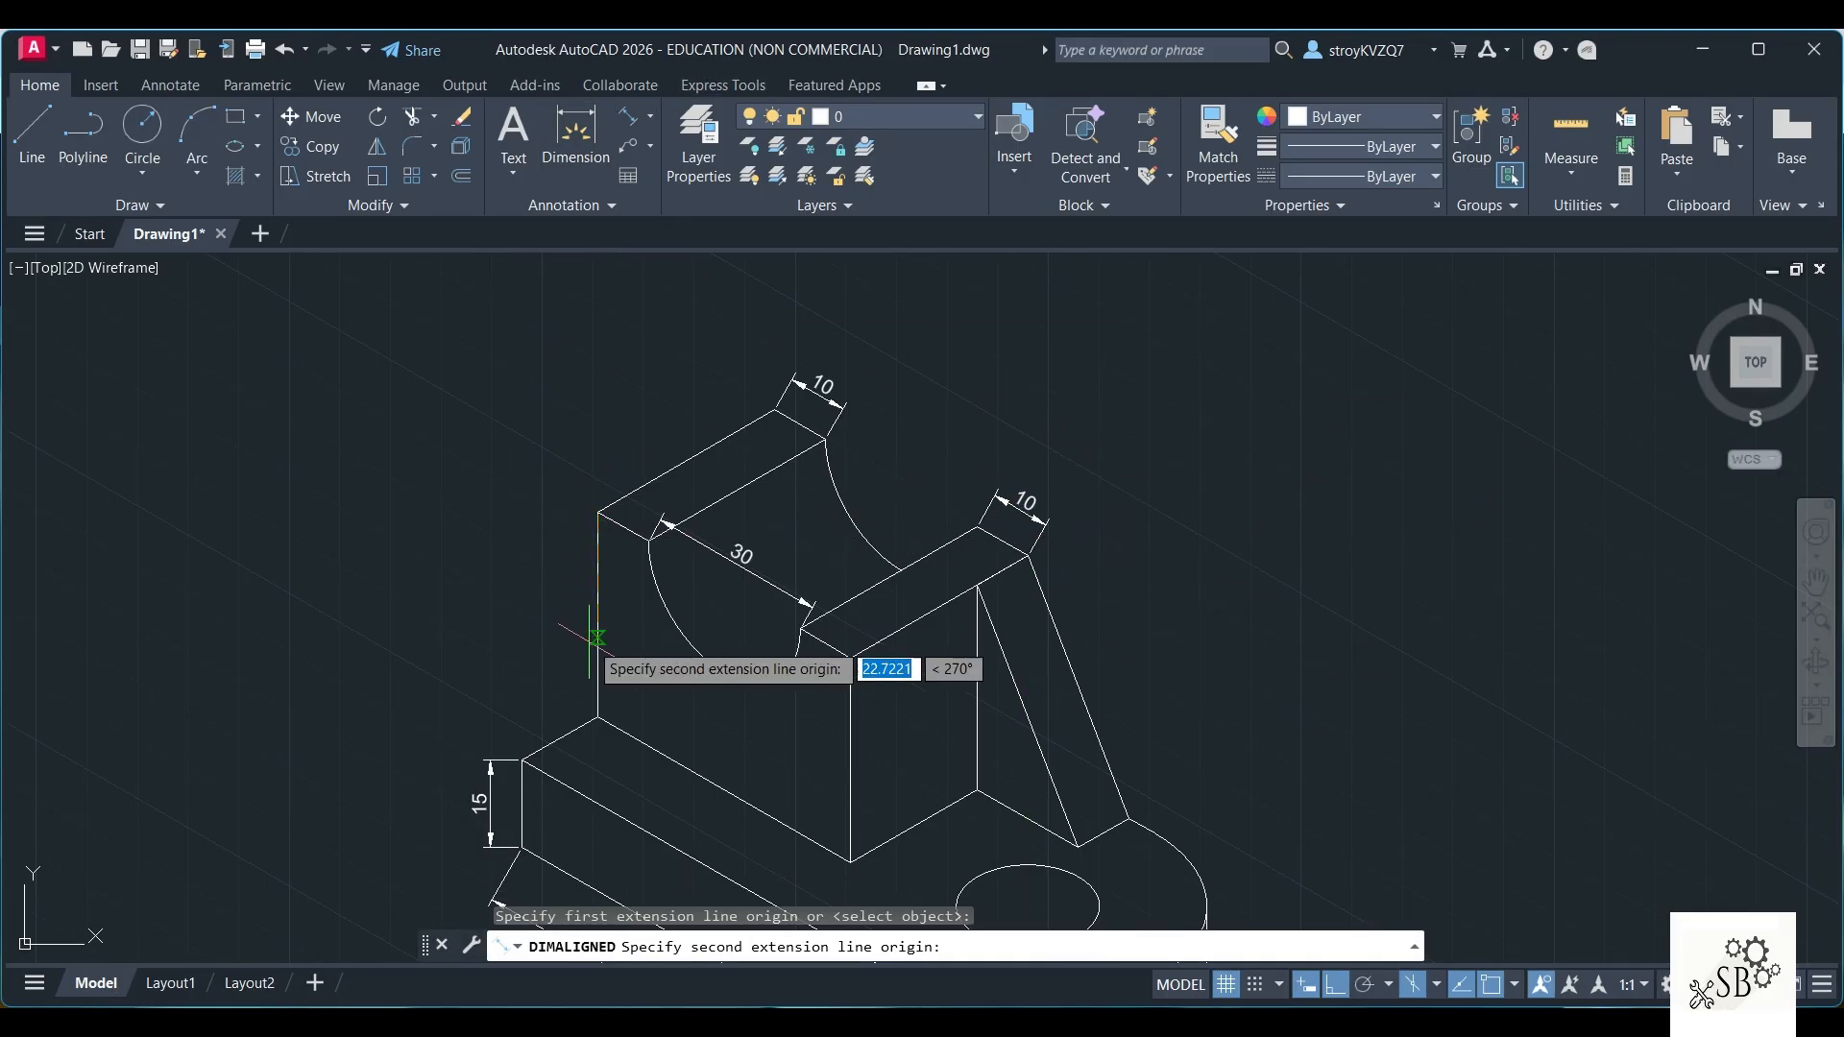
left_click(598, 717)
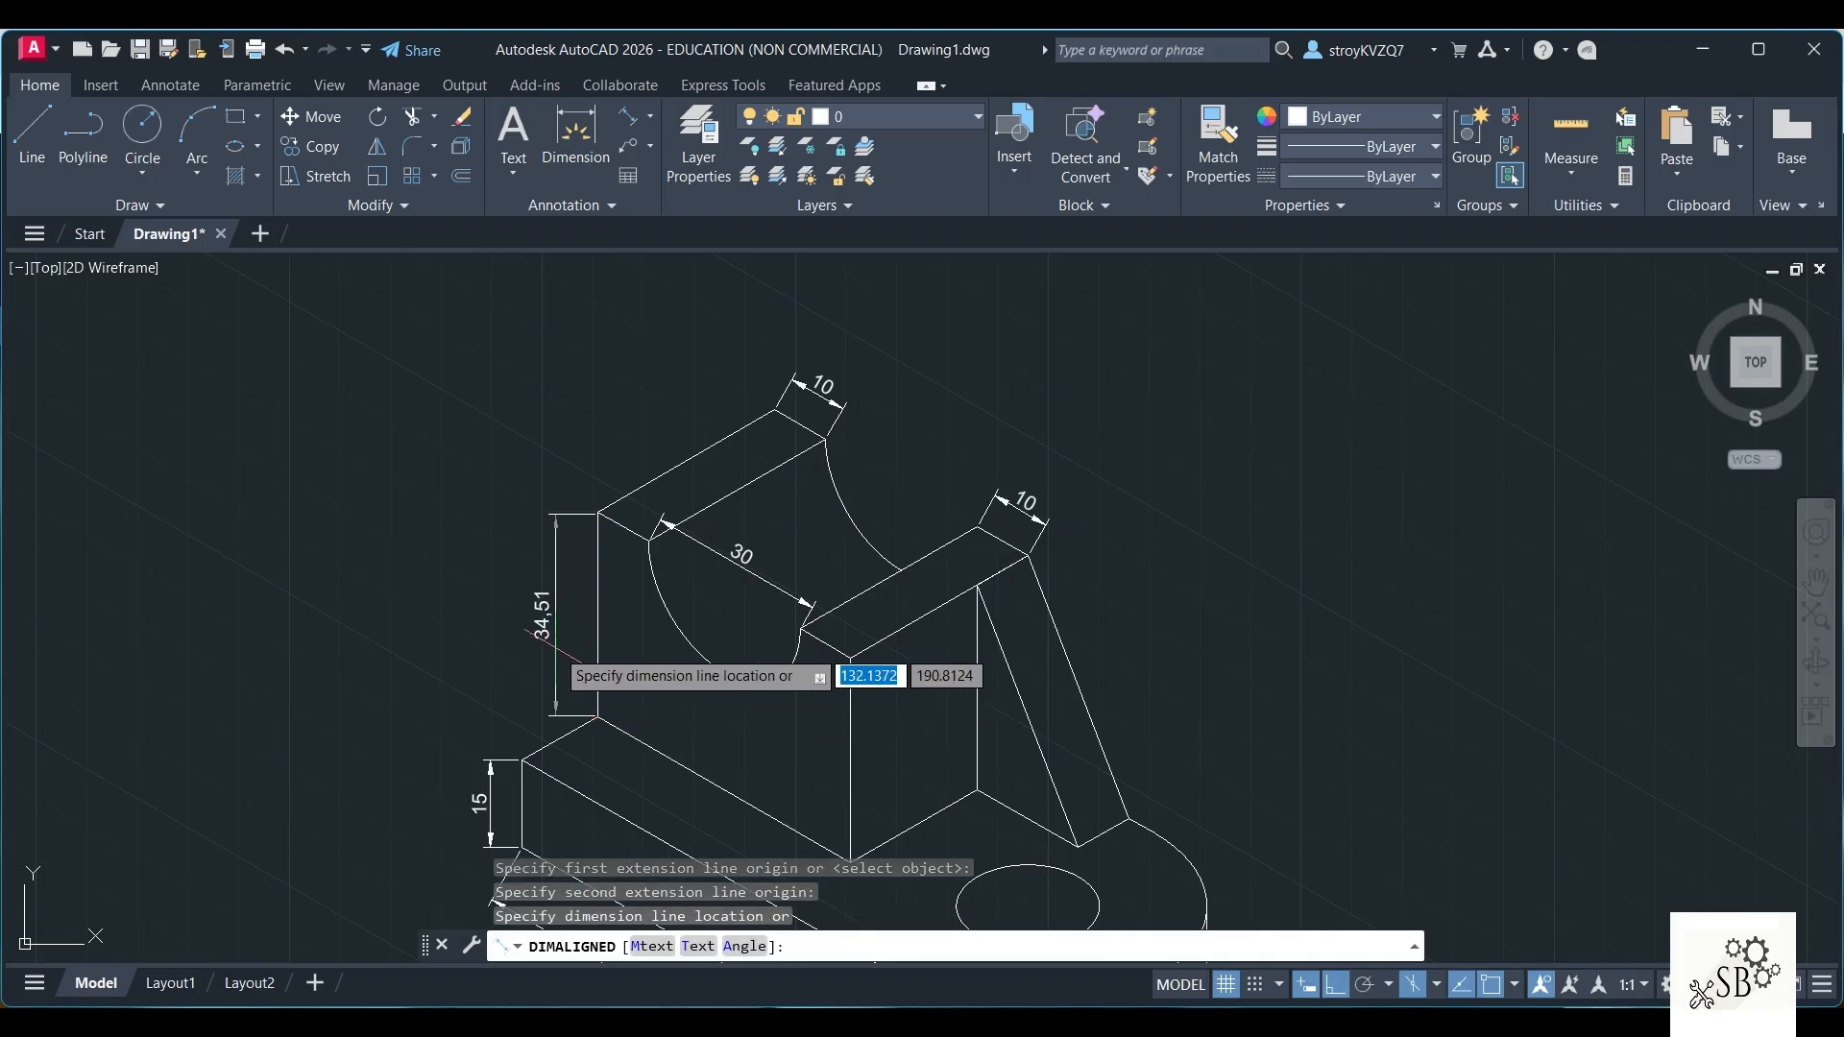
key("Escape")
Add an aligned dimension to the upright block's left vertical edge, from its top corner down to the base plate
left_click(638, 119)
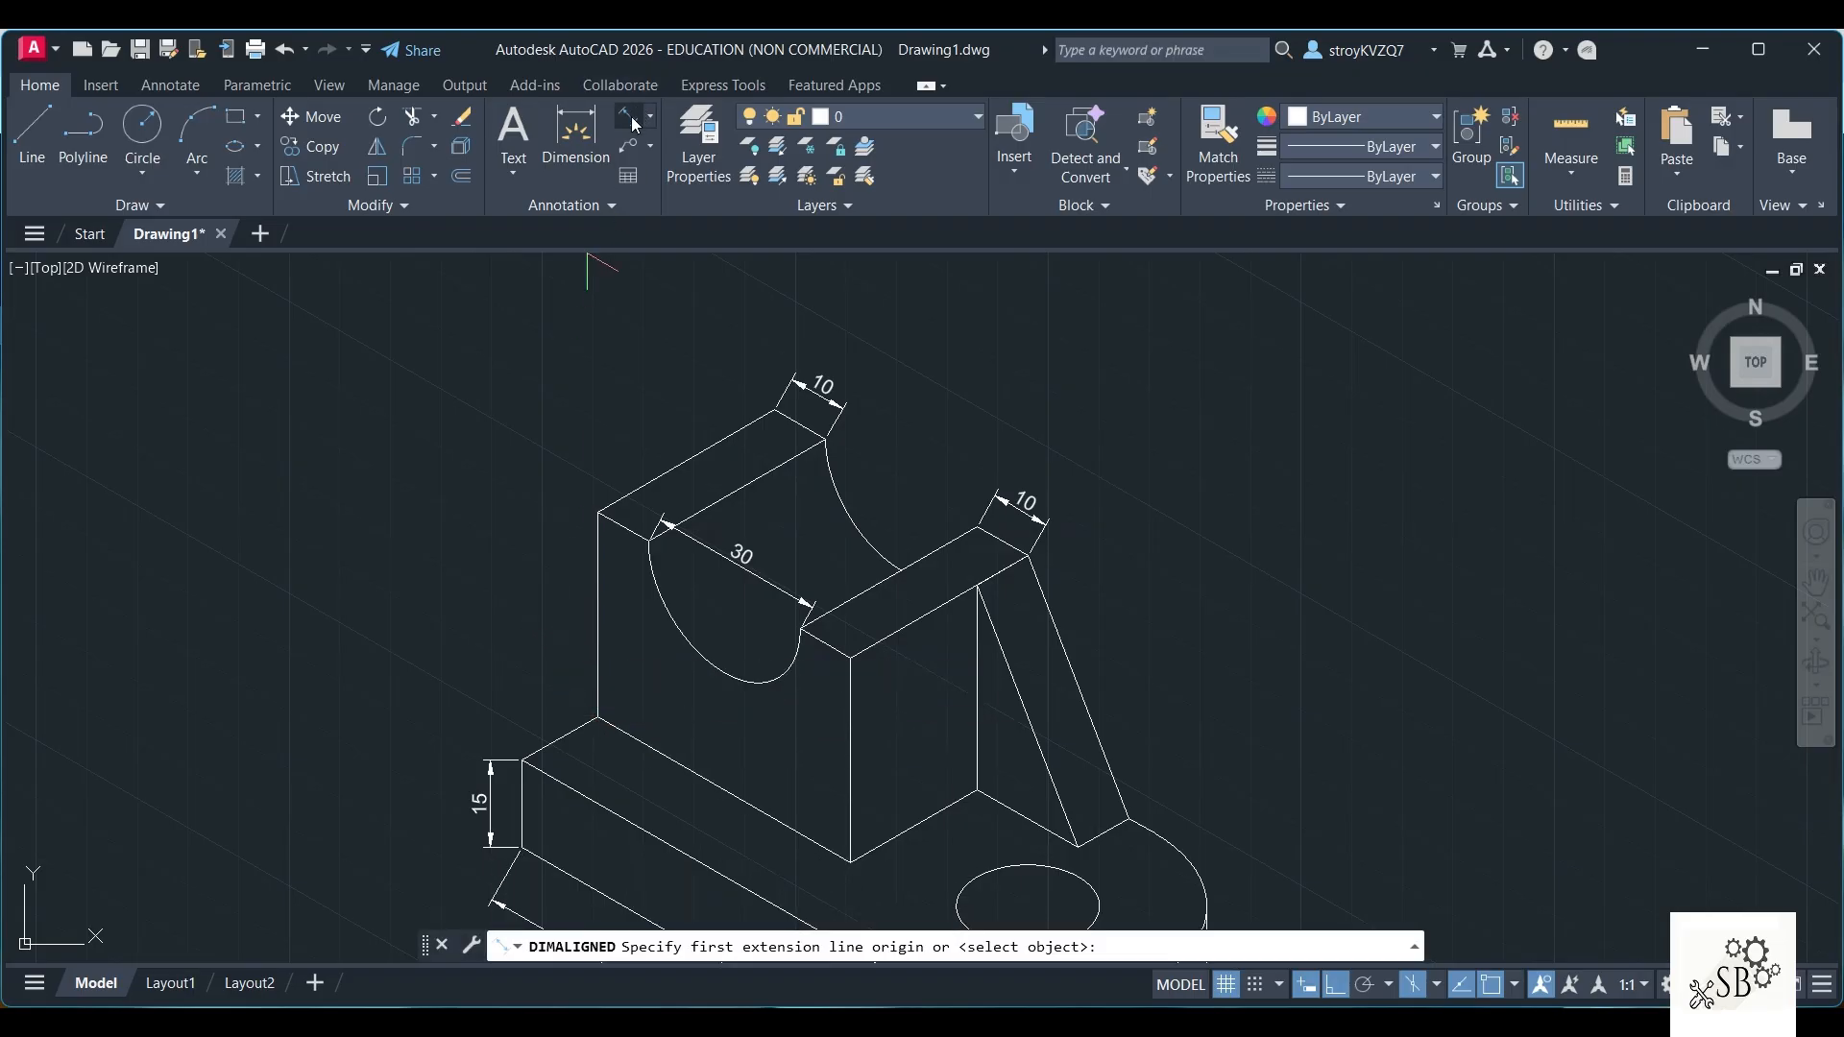
left_click(597, 514)
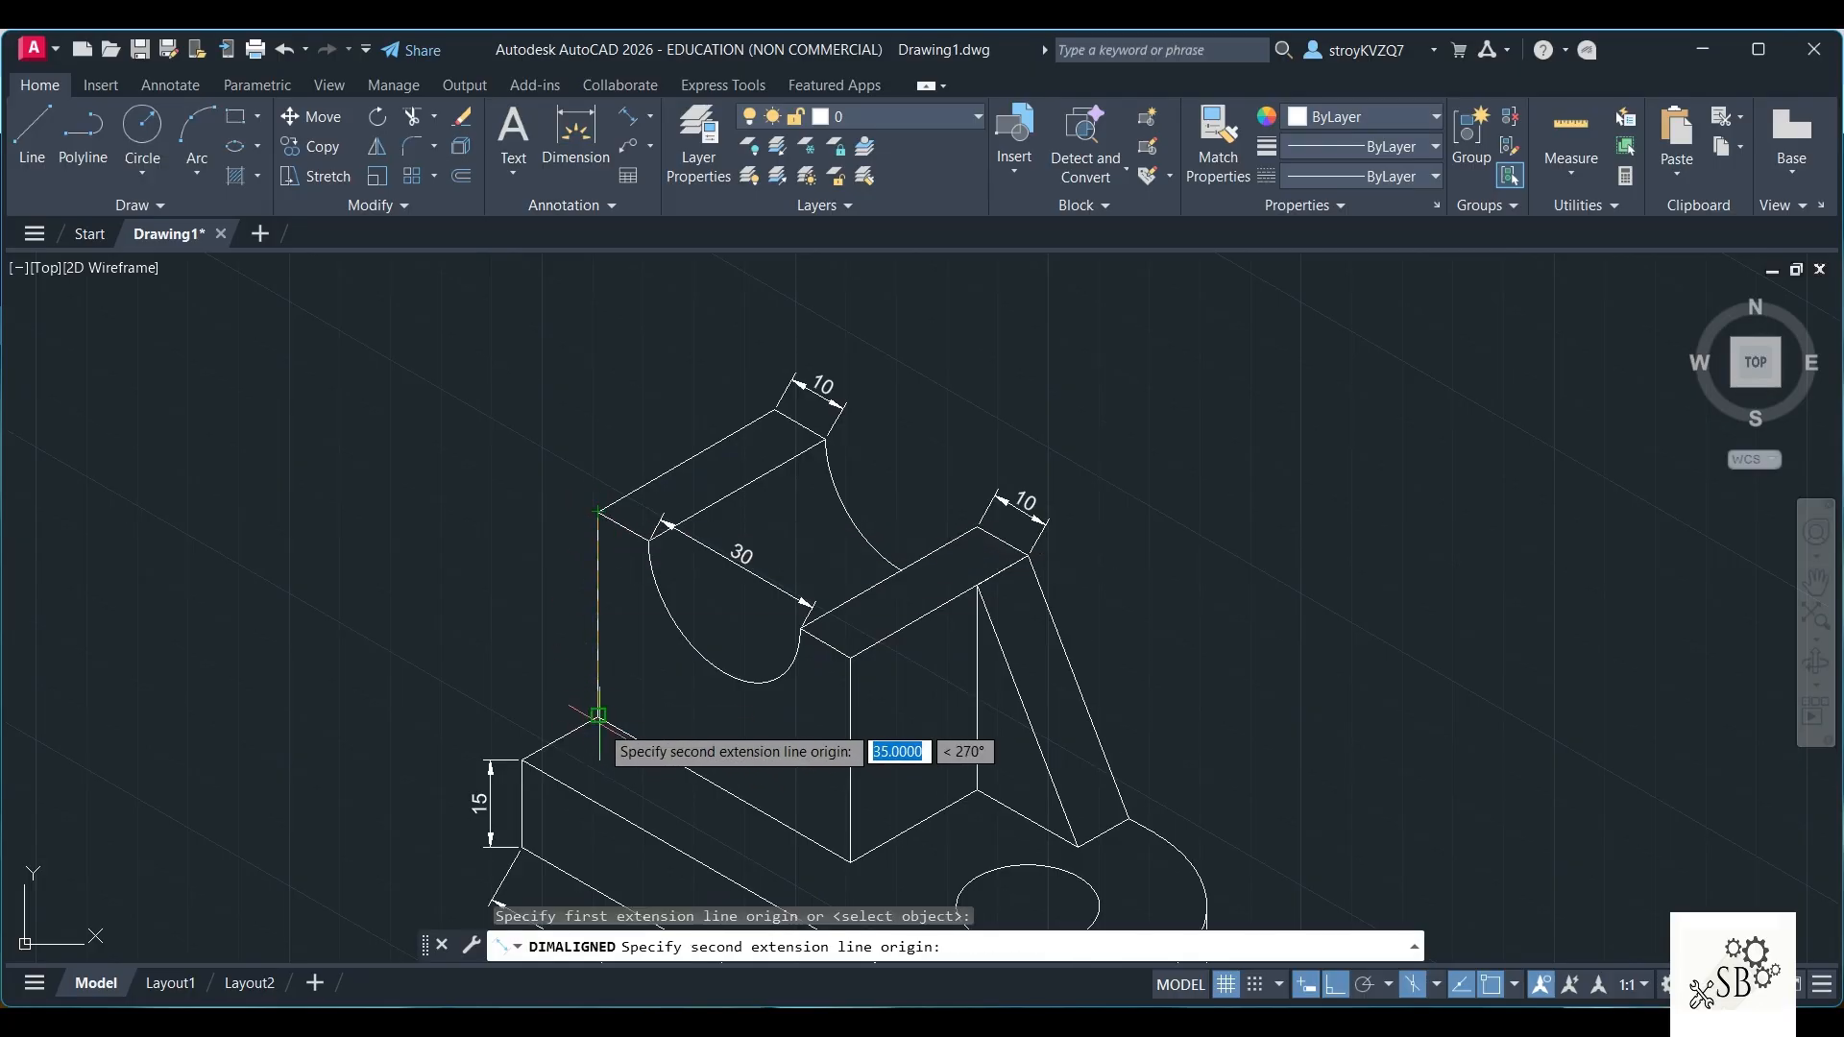
left_click(597, 717)
left_click(574, 715)
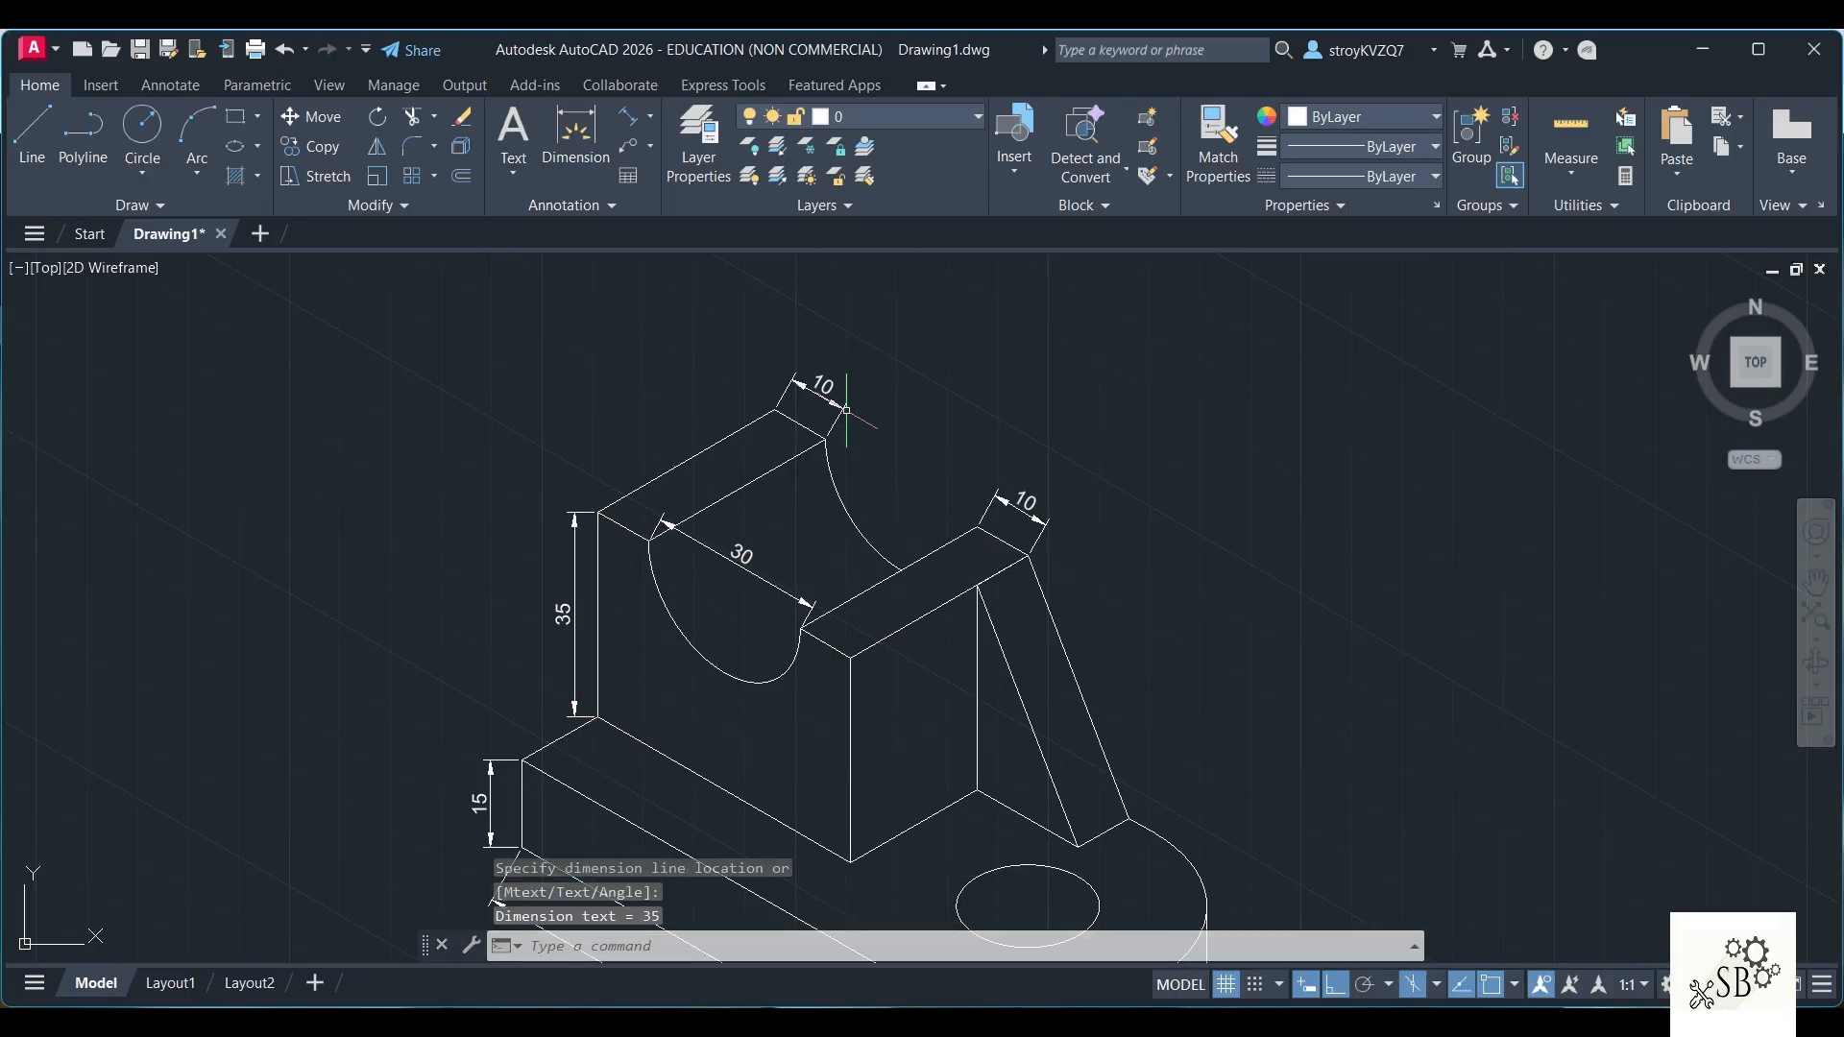
Add an aligned dimension for the rib's thickness between the two parallel edges of its sloping face
left_click(631, 117)
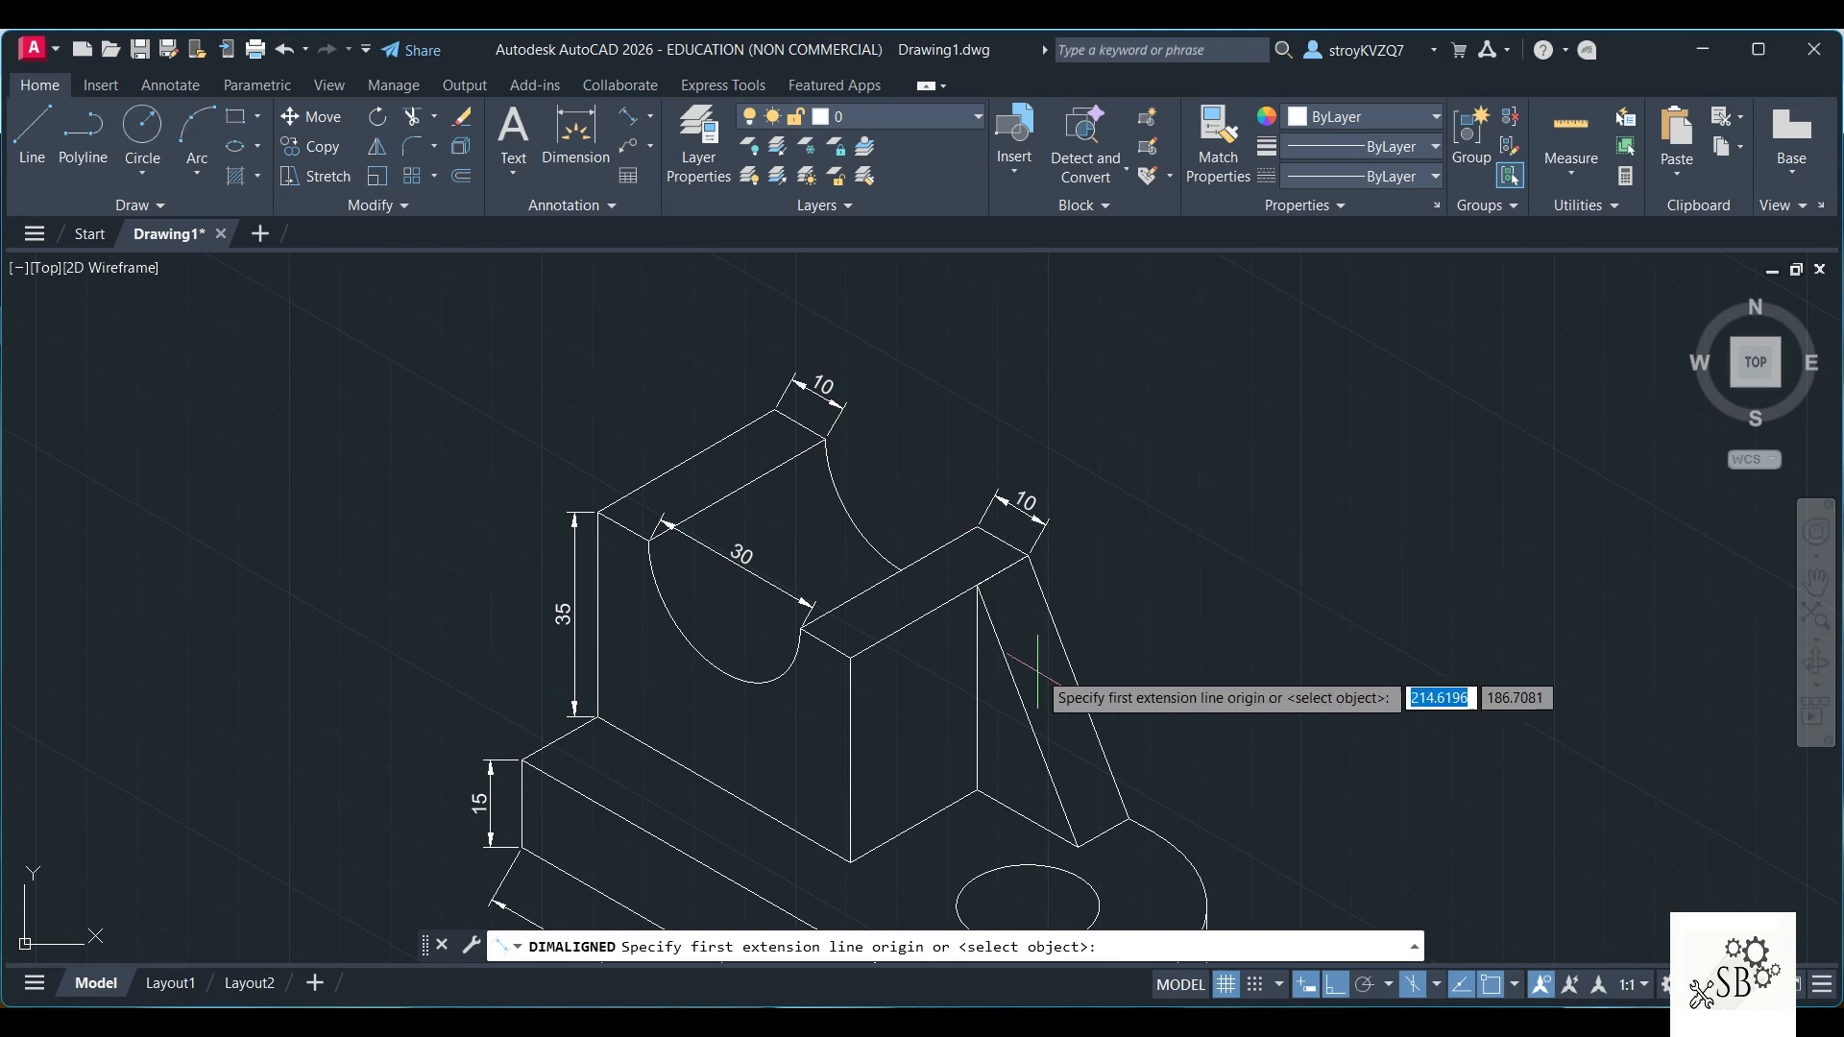
left_click(1024, 709)
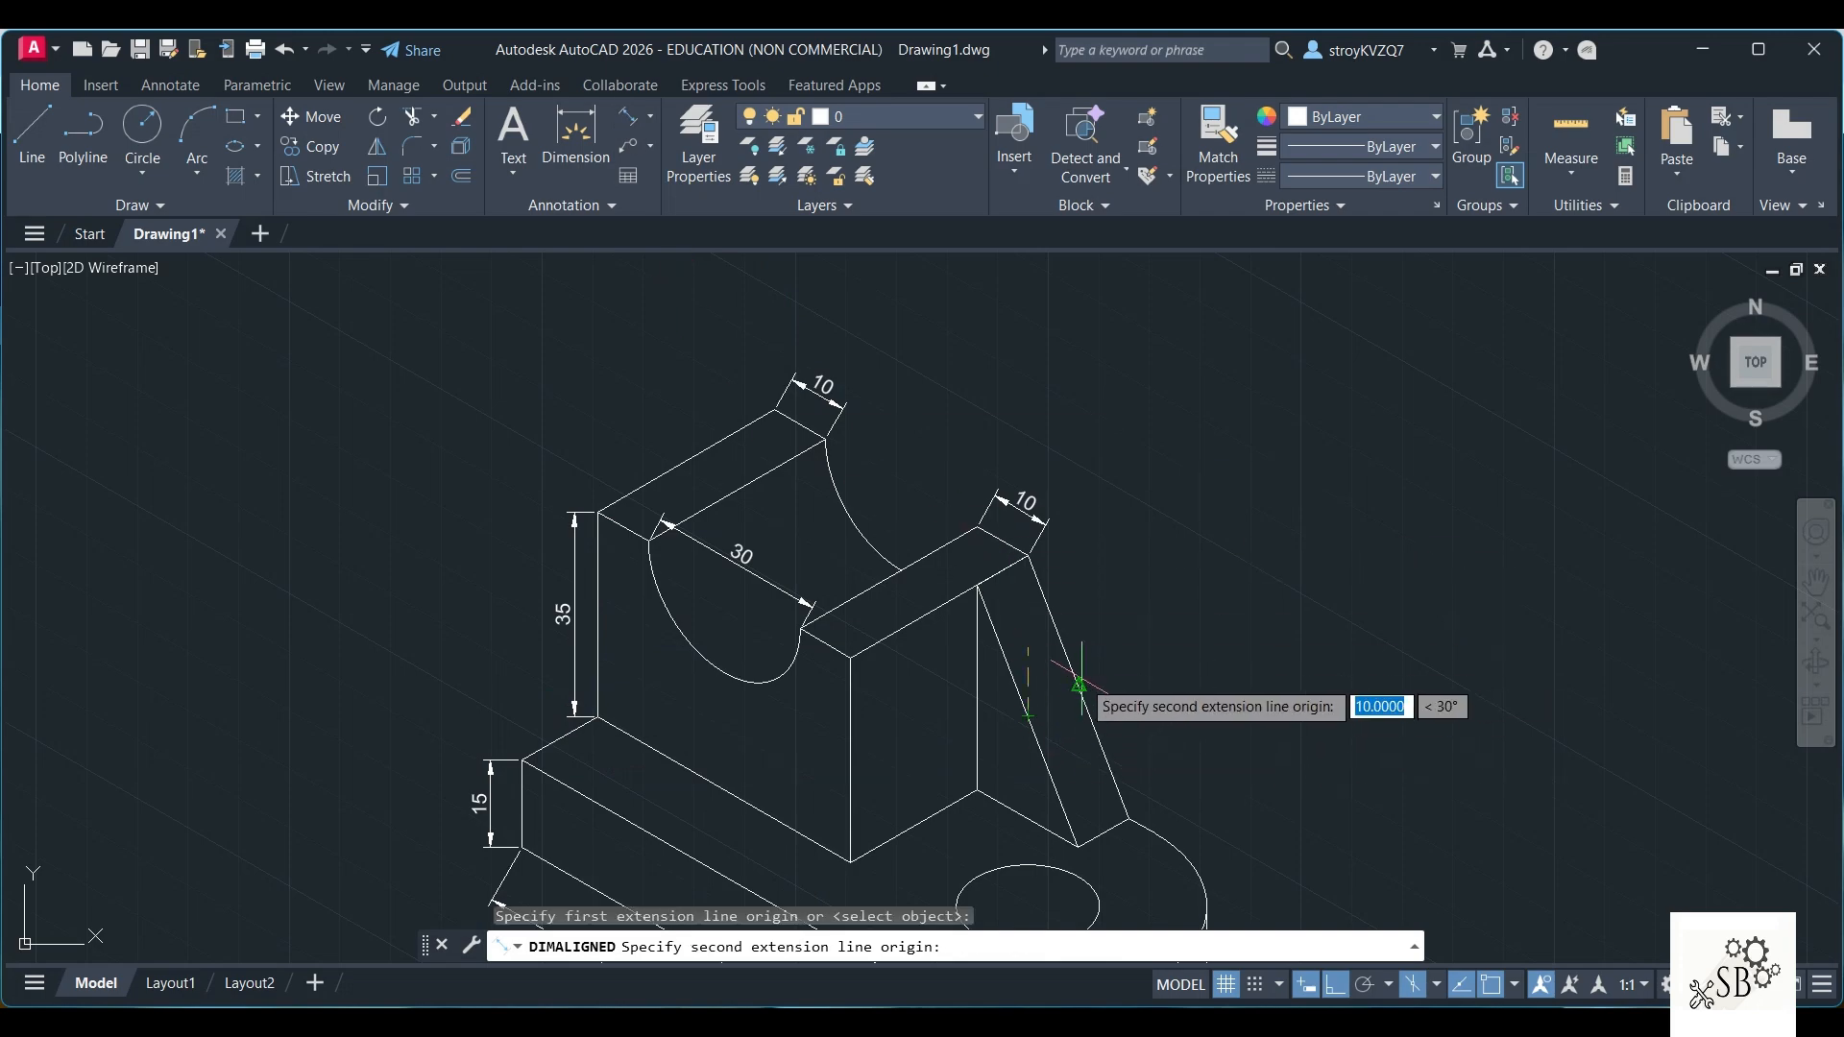
left_click(1078, 684)
left_click(1068, 687)
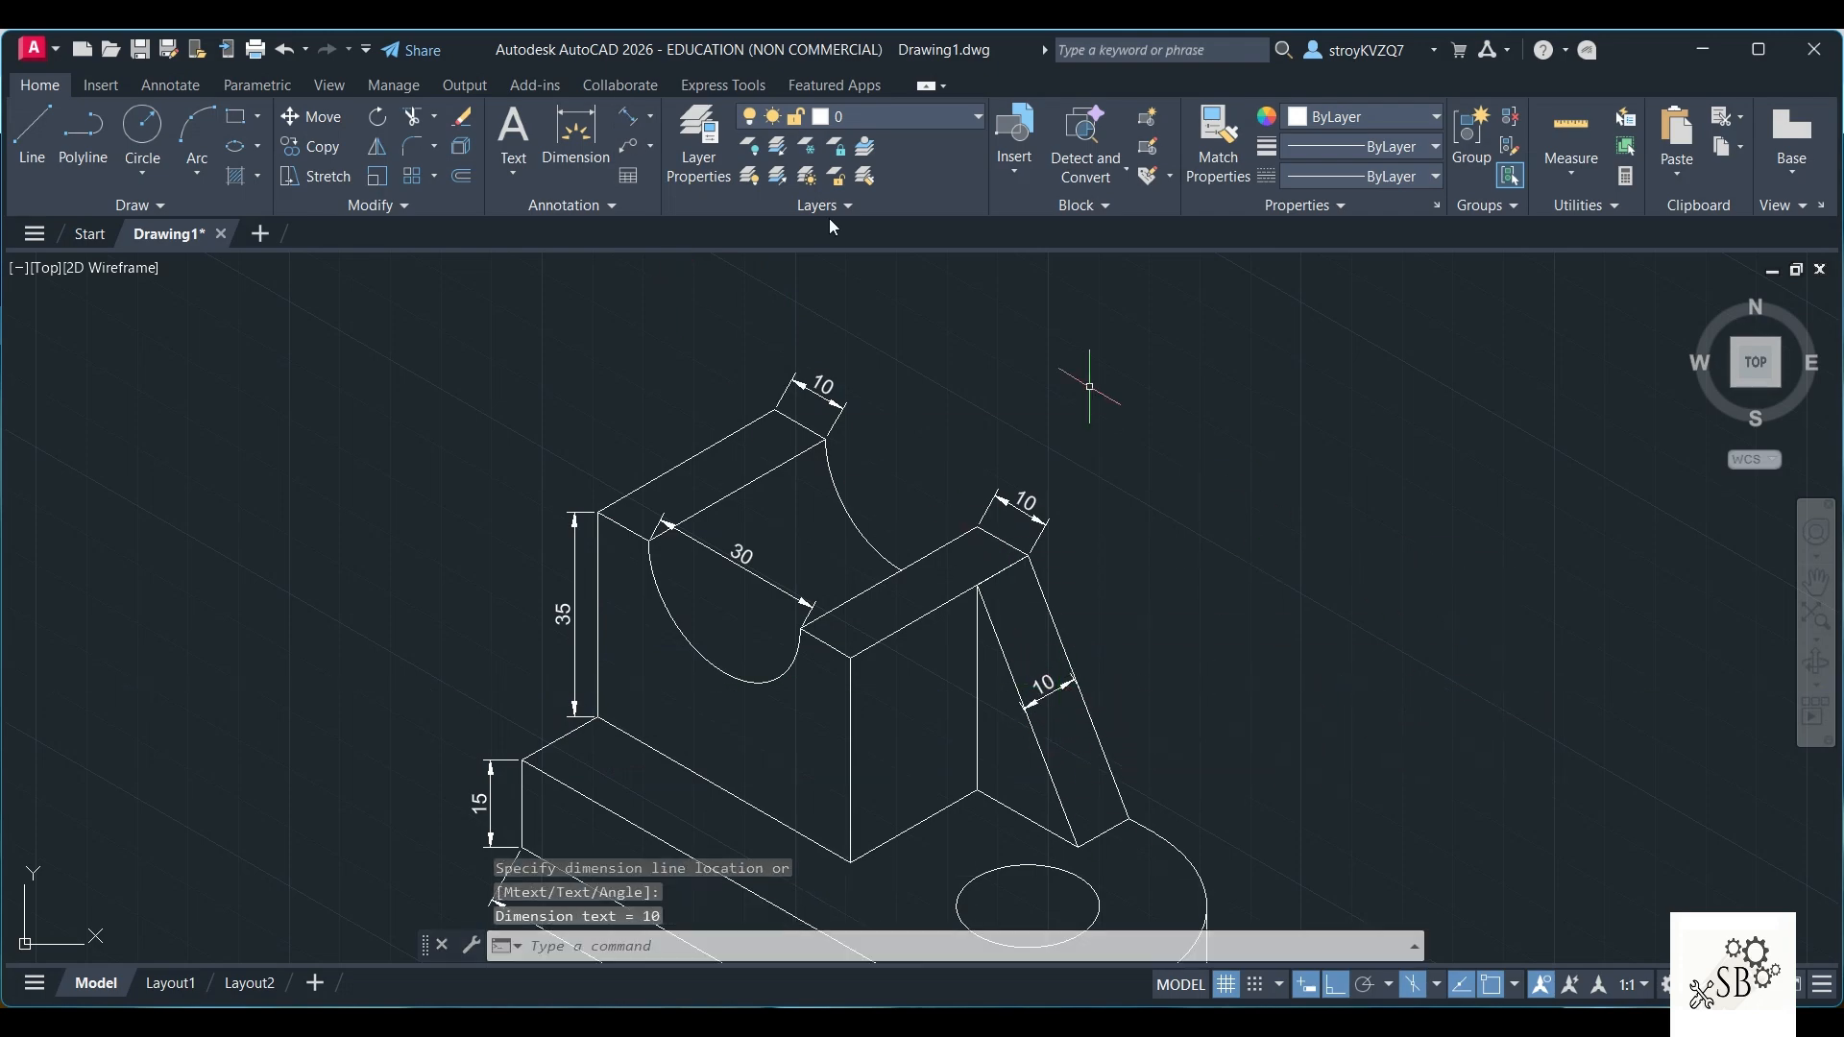
Add an aligned dimension along the rib's bottom edge on the base plate, from the upright block to the rib's outer corner
key("Return")
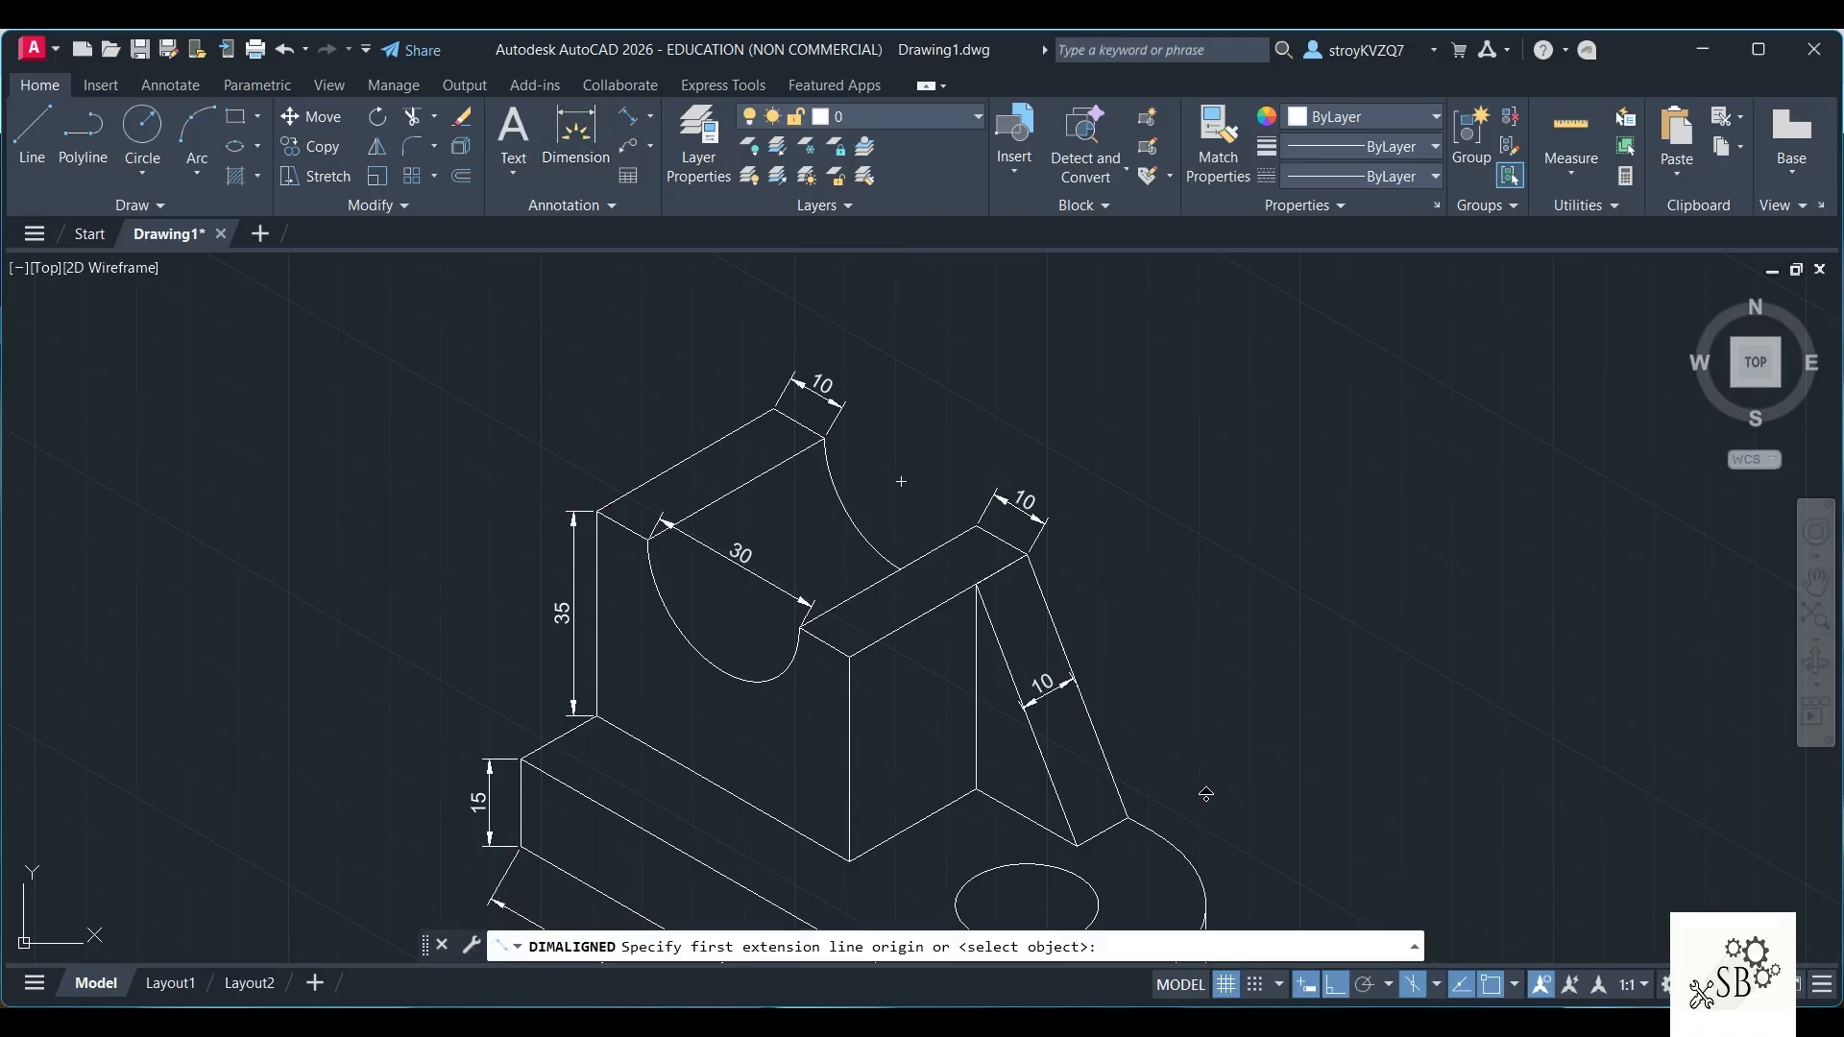
middle_click_drag(1250, 890, 1212, 704)
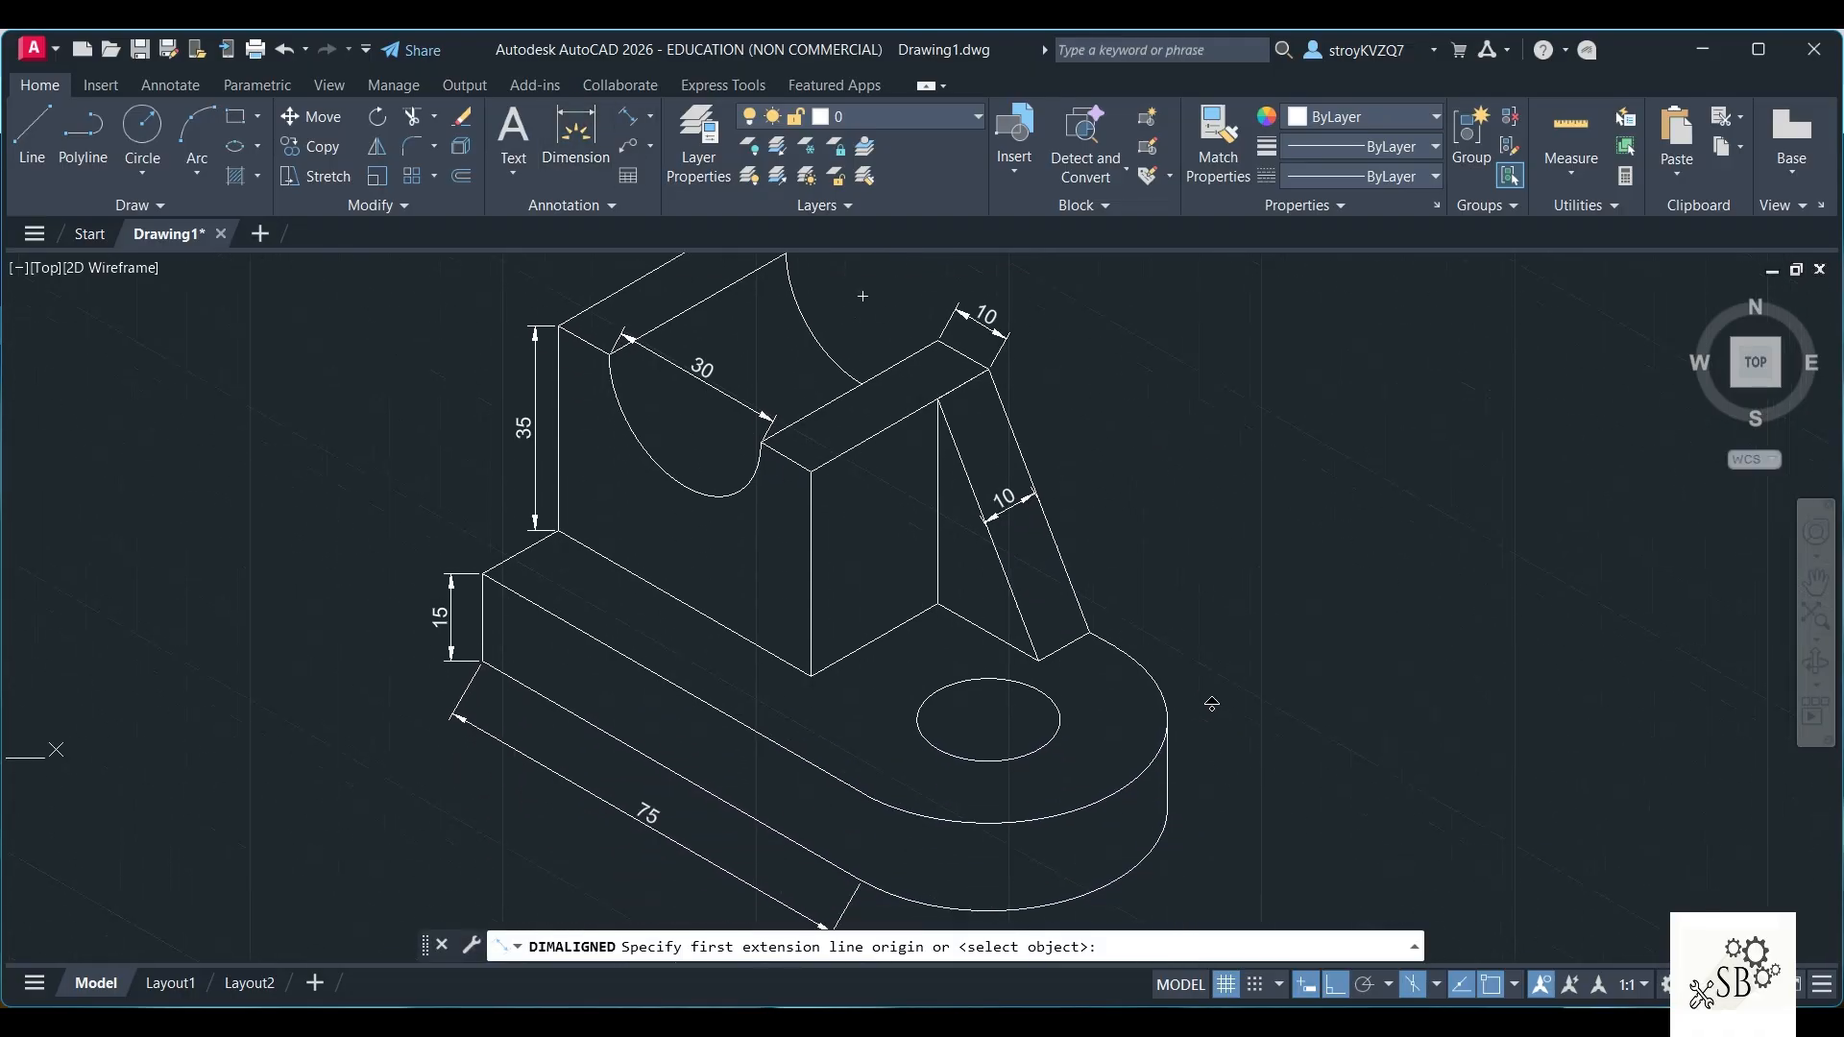
left_click(938, 602)
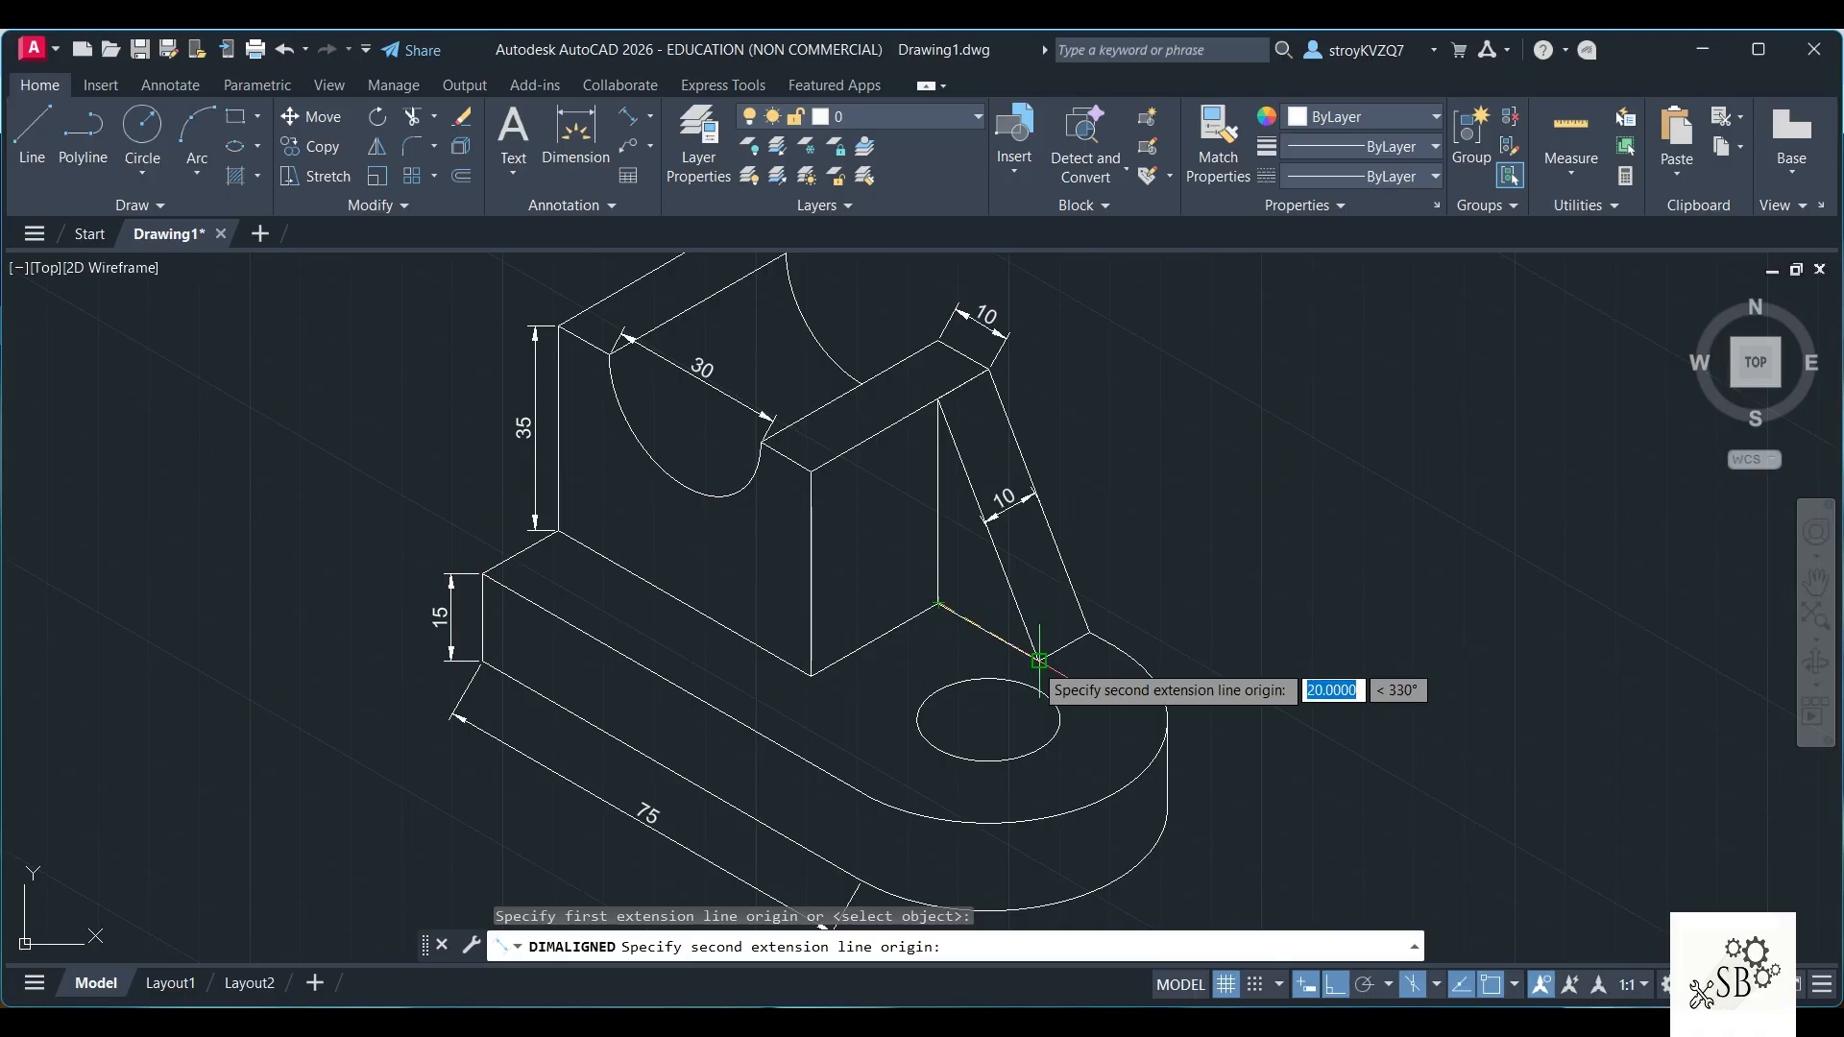
left_click(1039, 659)
left_click(1003, 669)
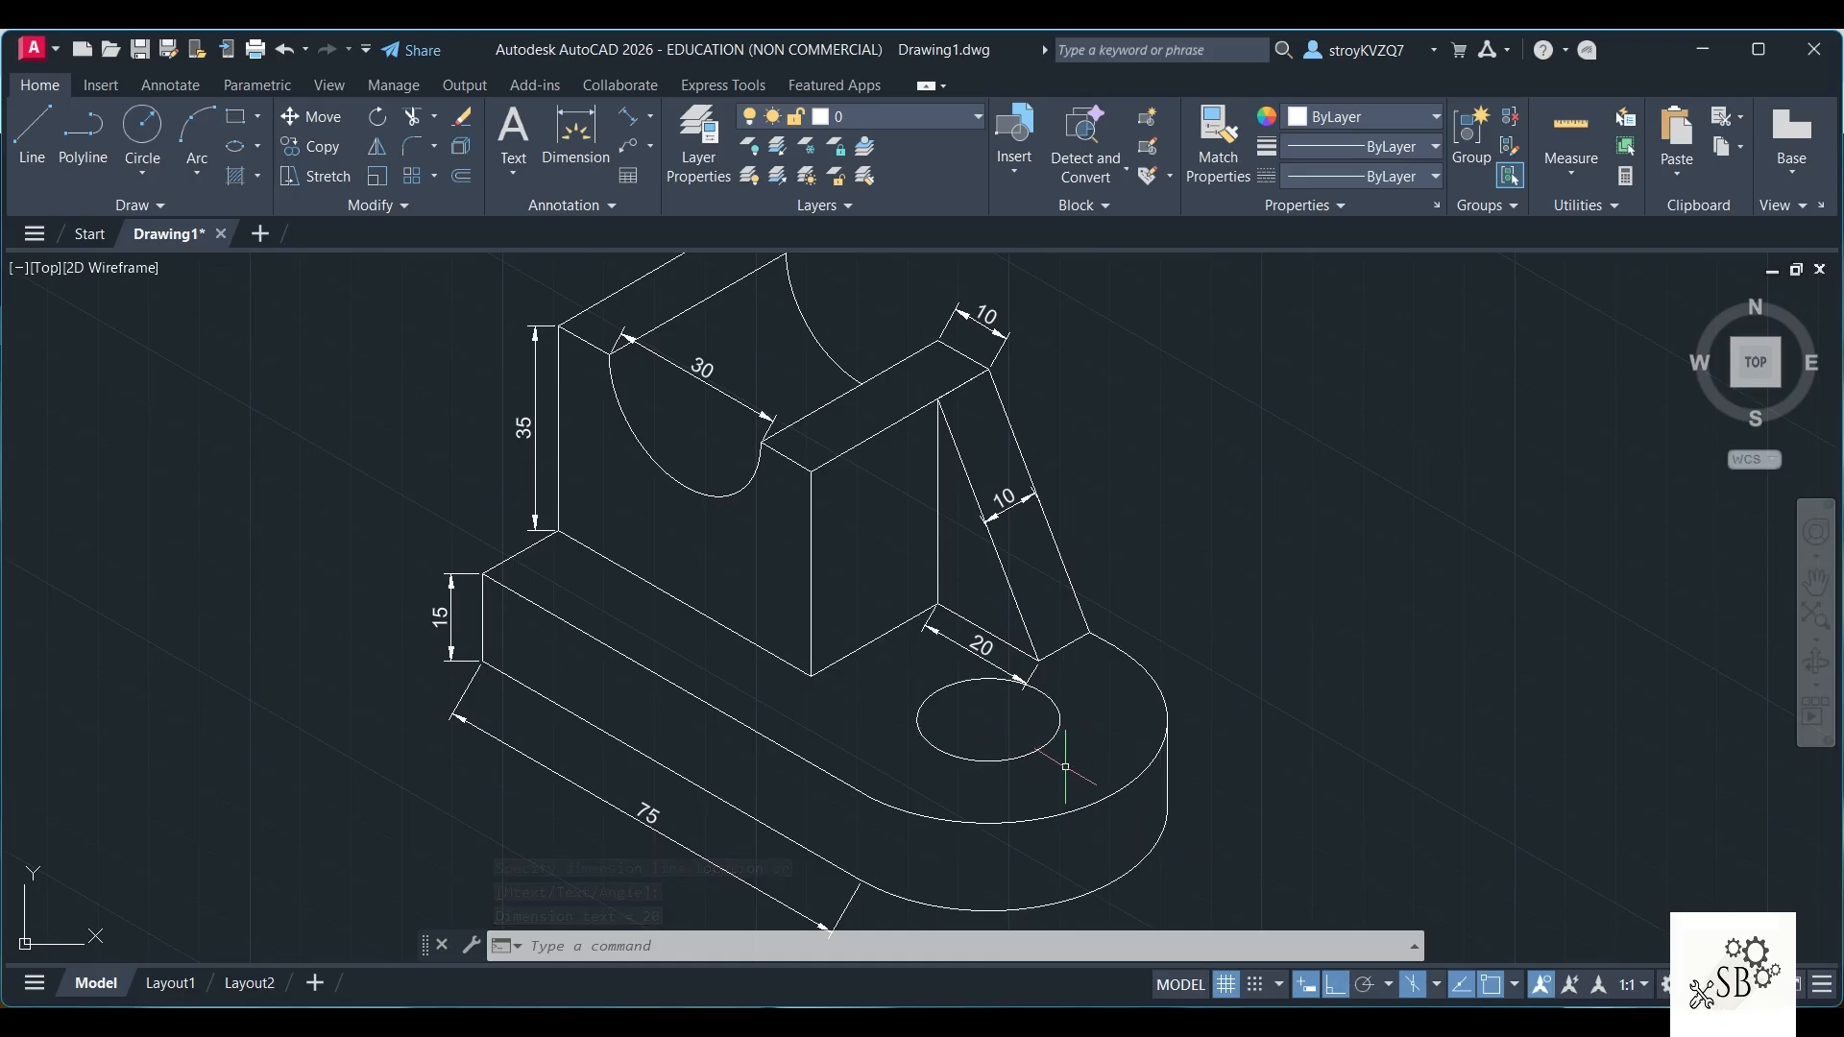
Add a multileader labelled R25 pointing to the upper edge of the base plate's rounded end
left_click(651, 145)
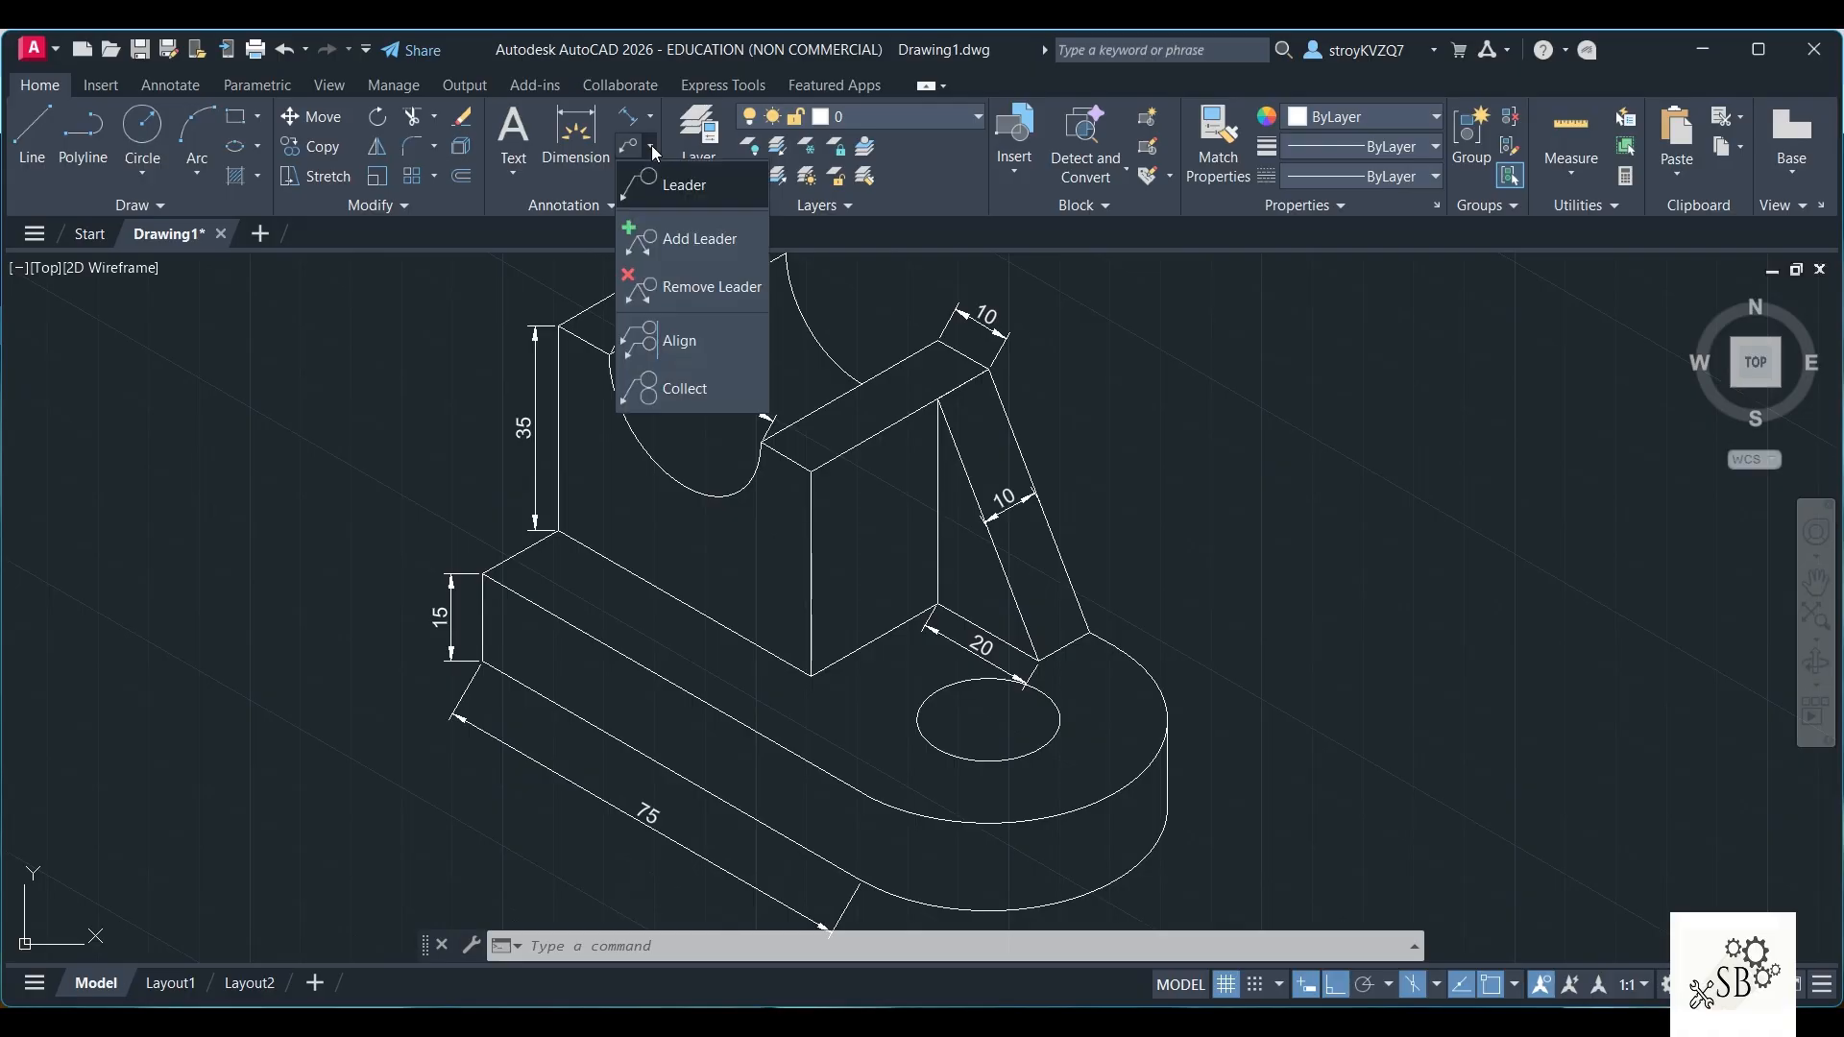
left_click(674, 186)
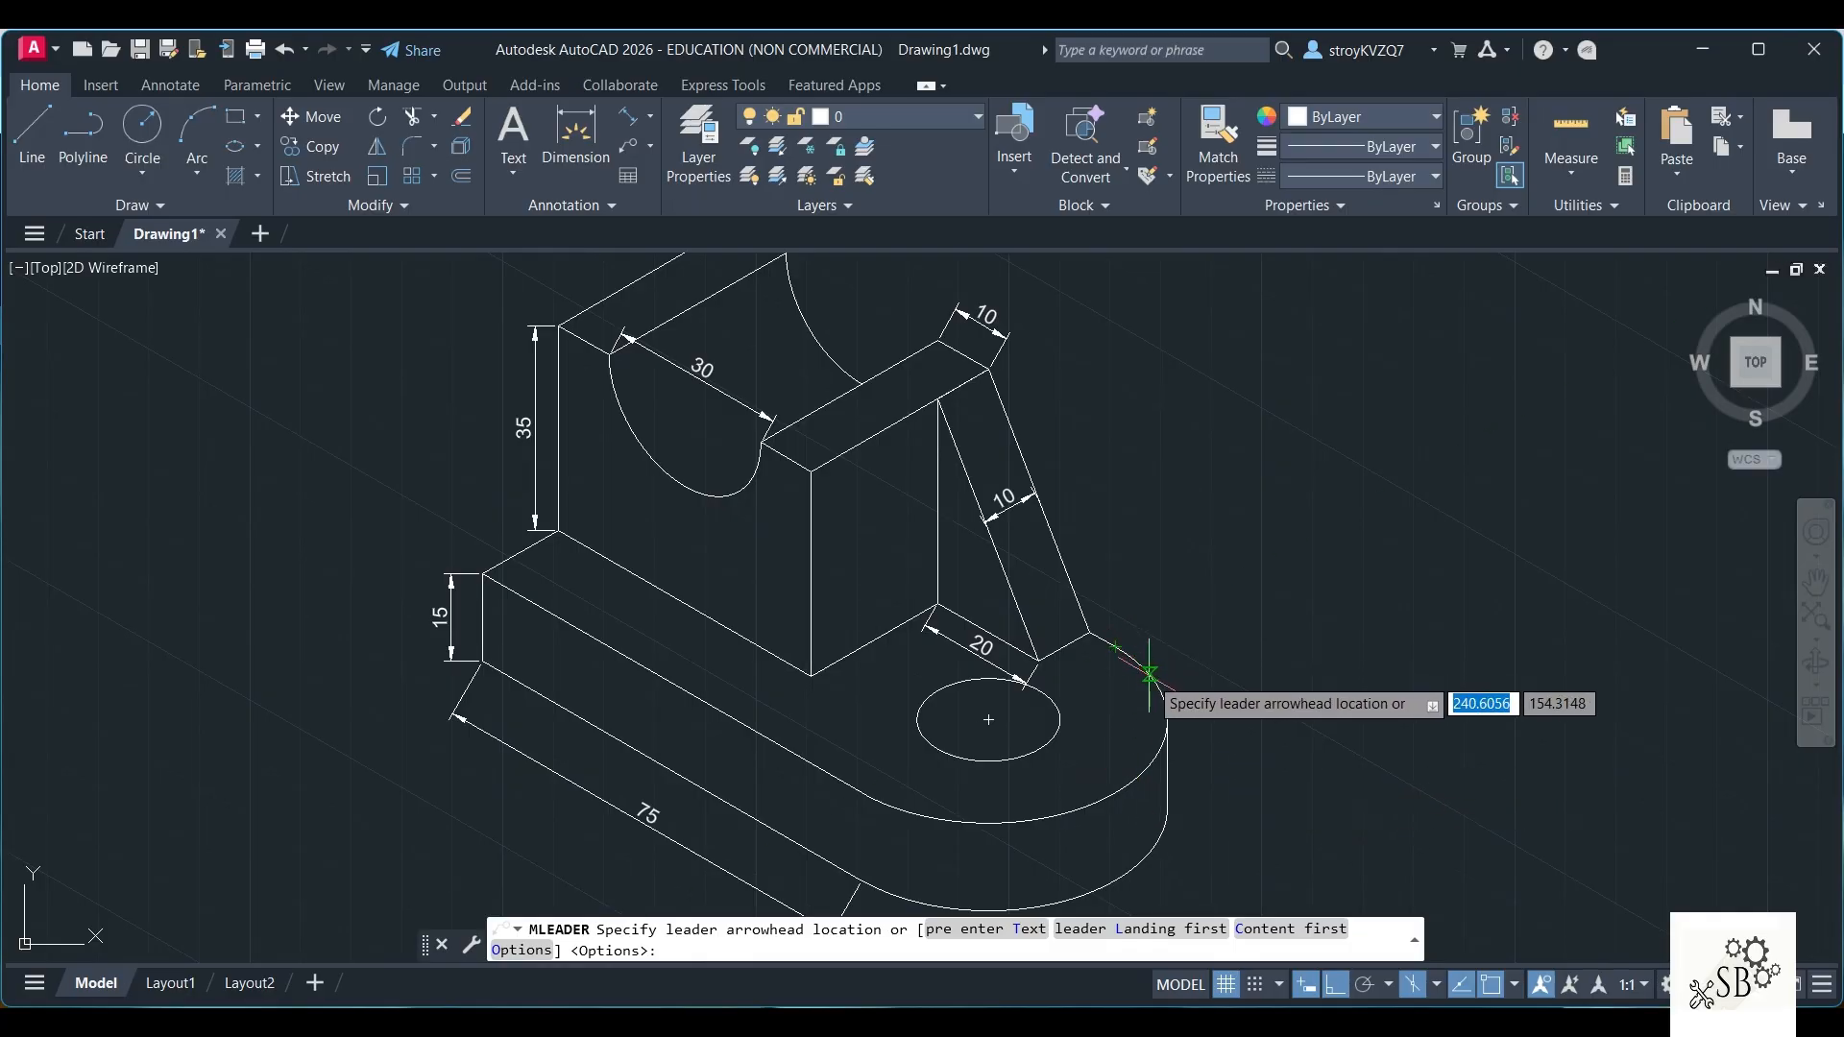
left_click(1163, 683)
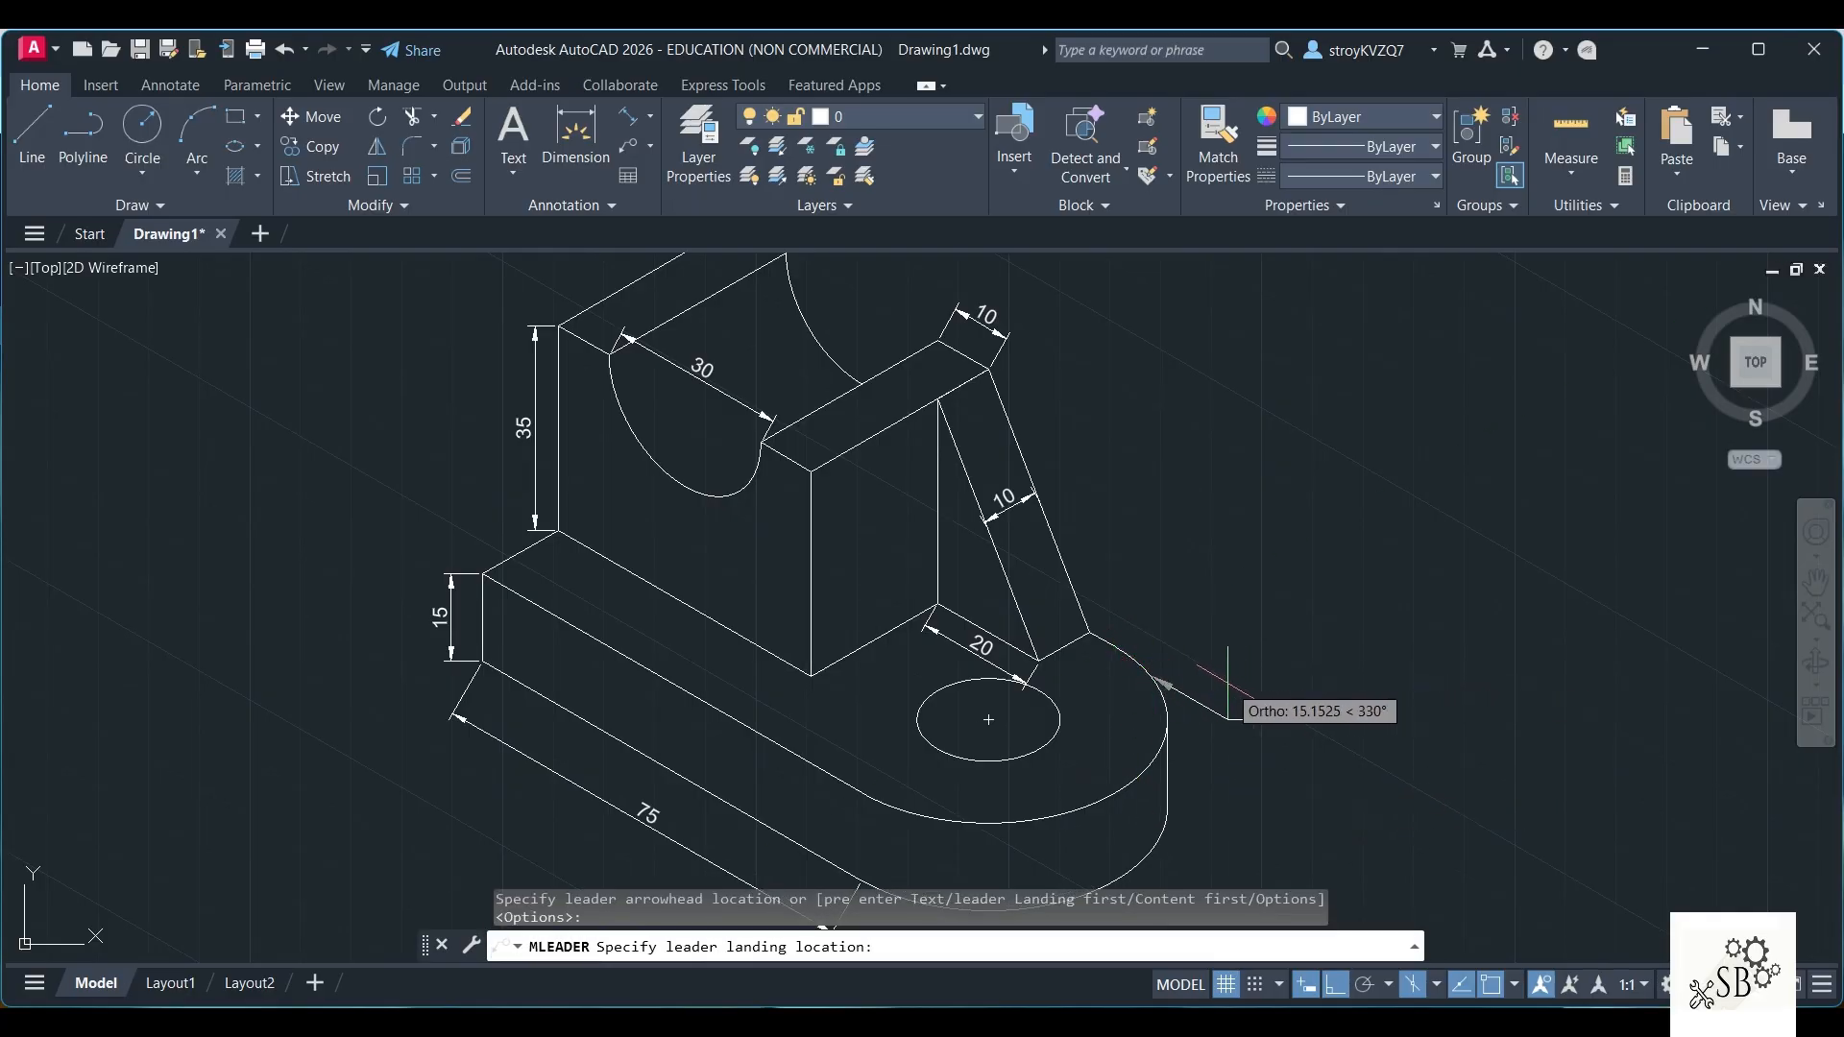
left_click(1209, 708)
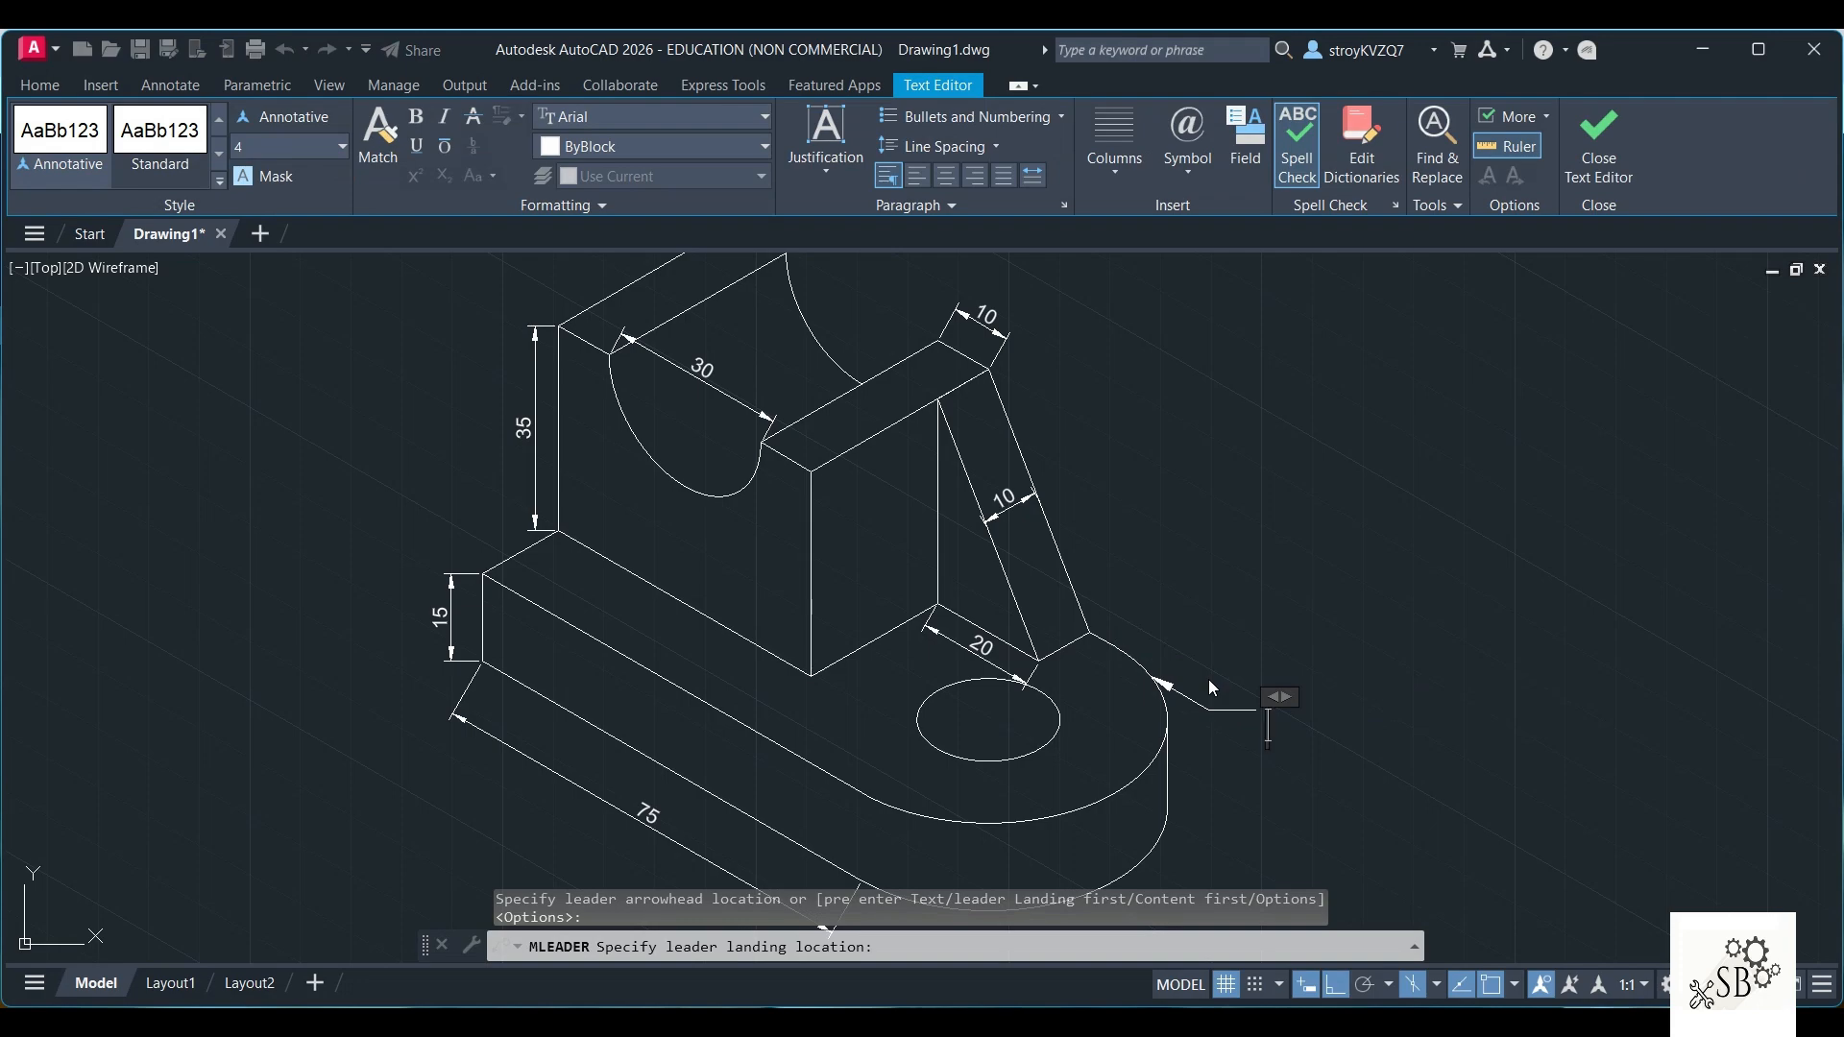
type("R25")
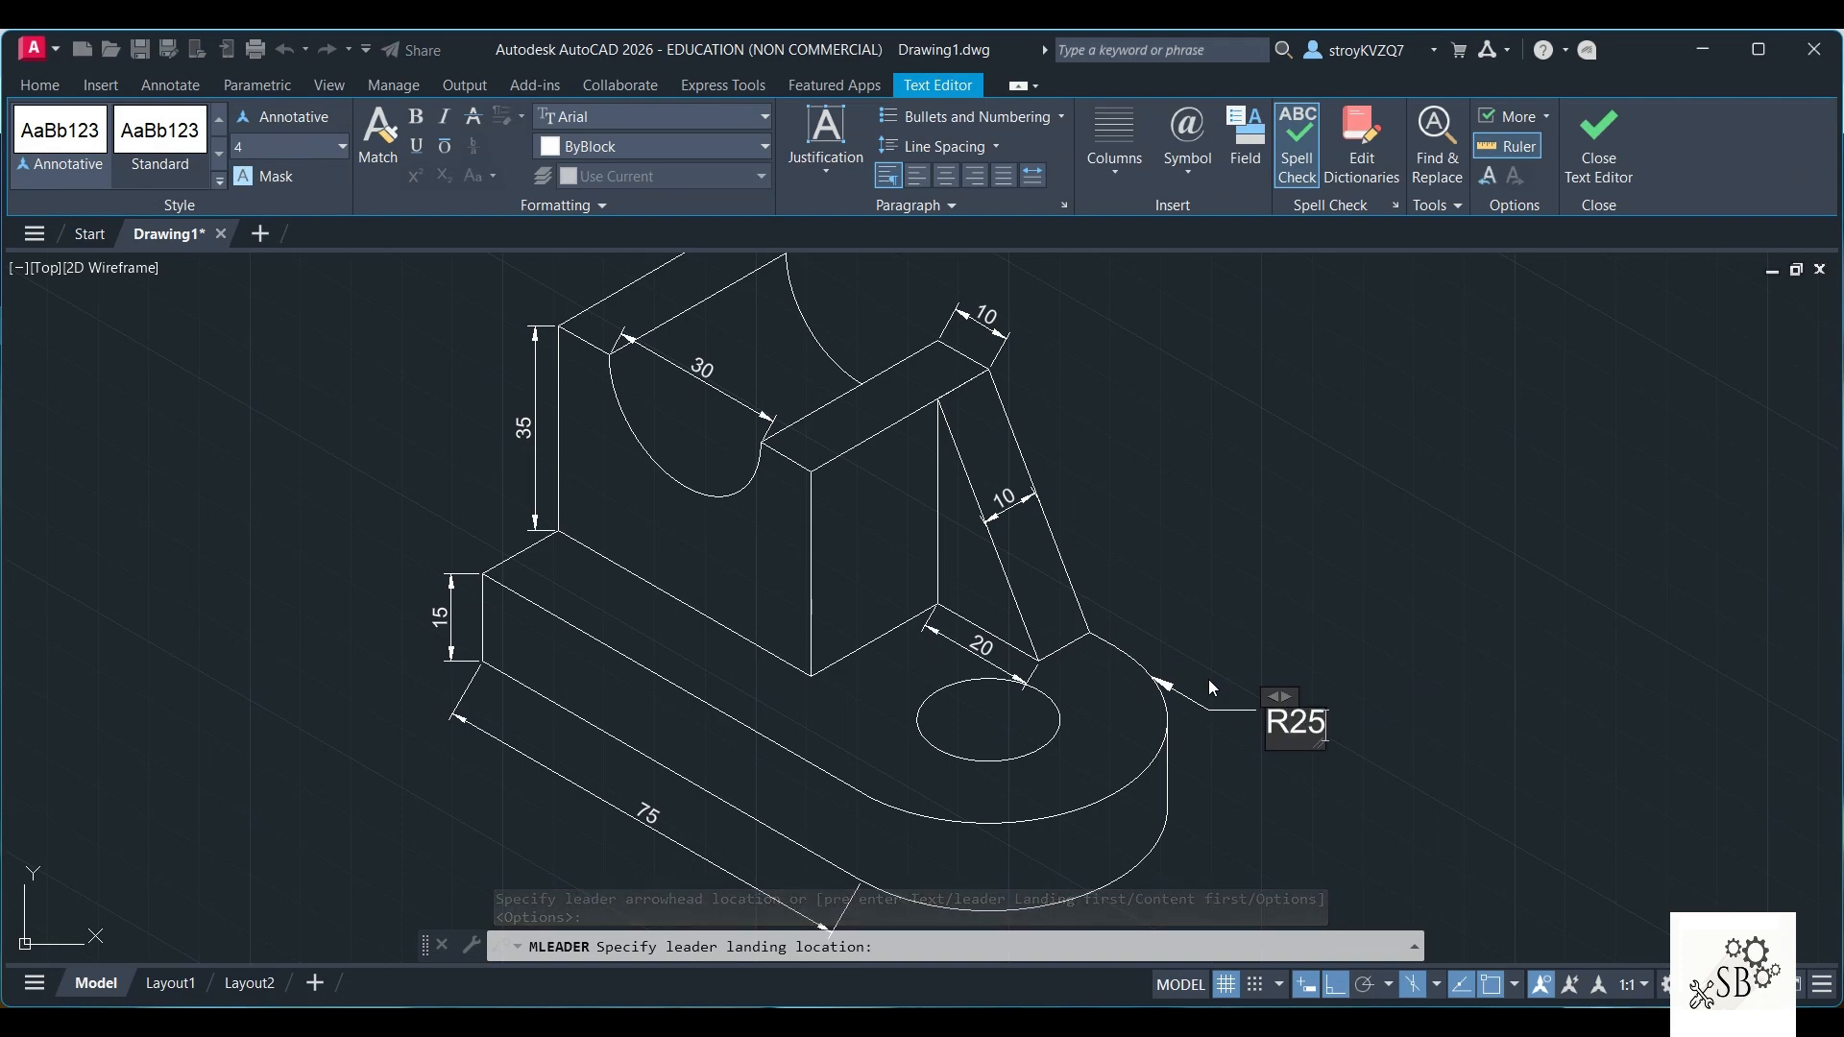
left_click(1343, 649)
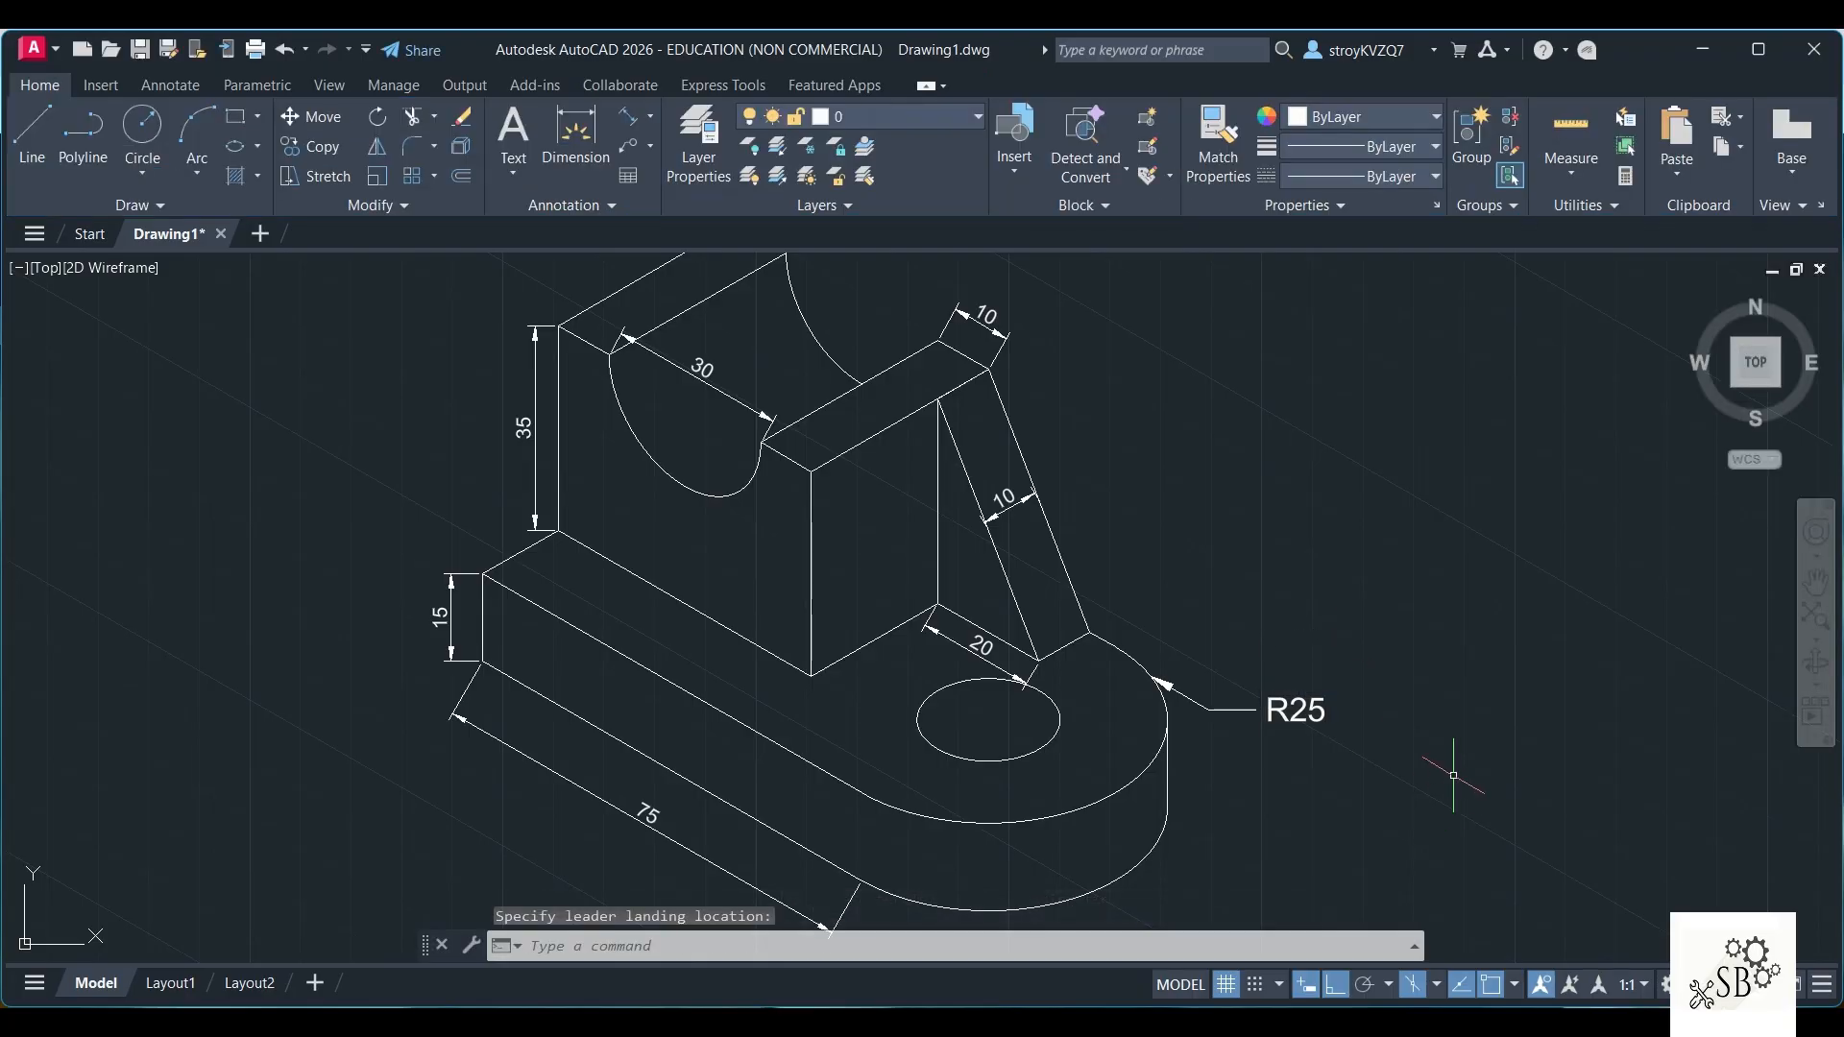
Set the text height of the R25 leader label to 2.5
double_click(1310, 720)
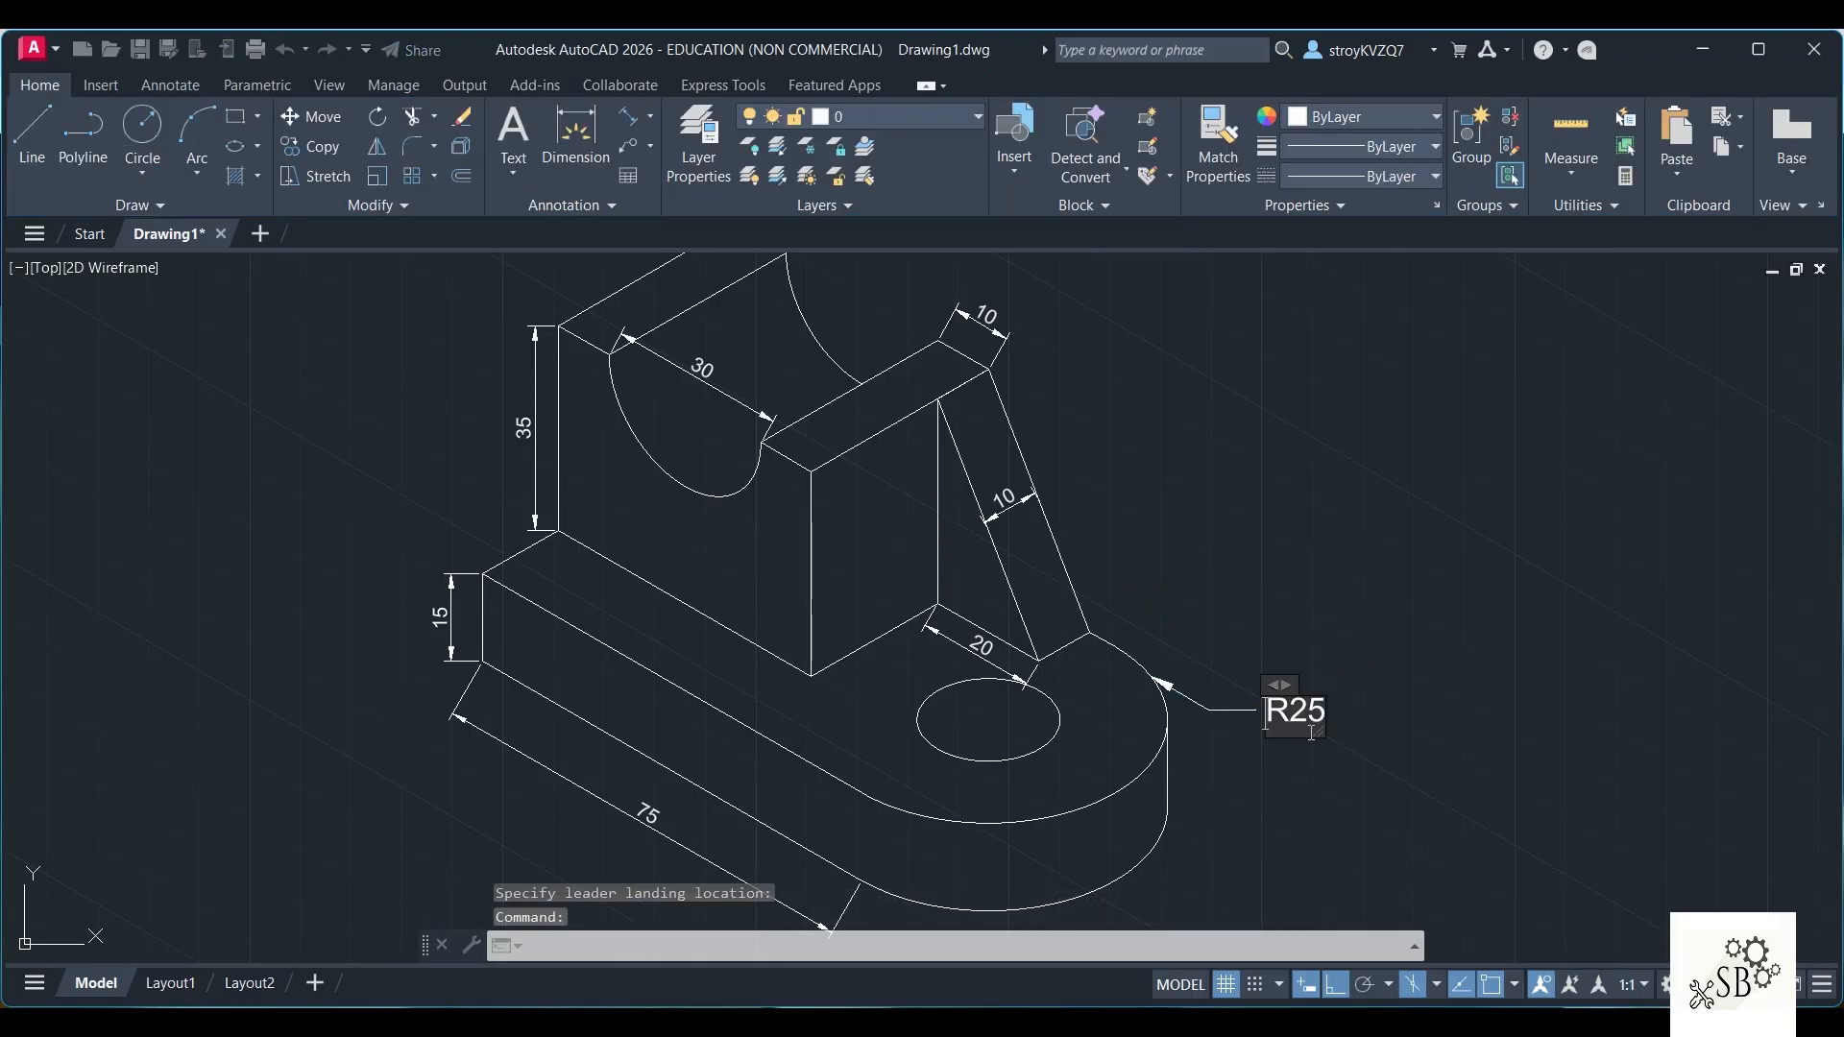
double_click(1310, 720)
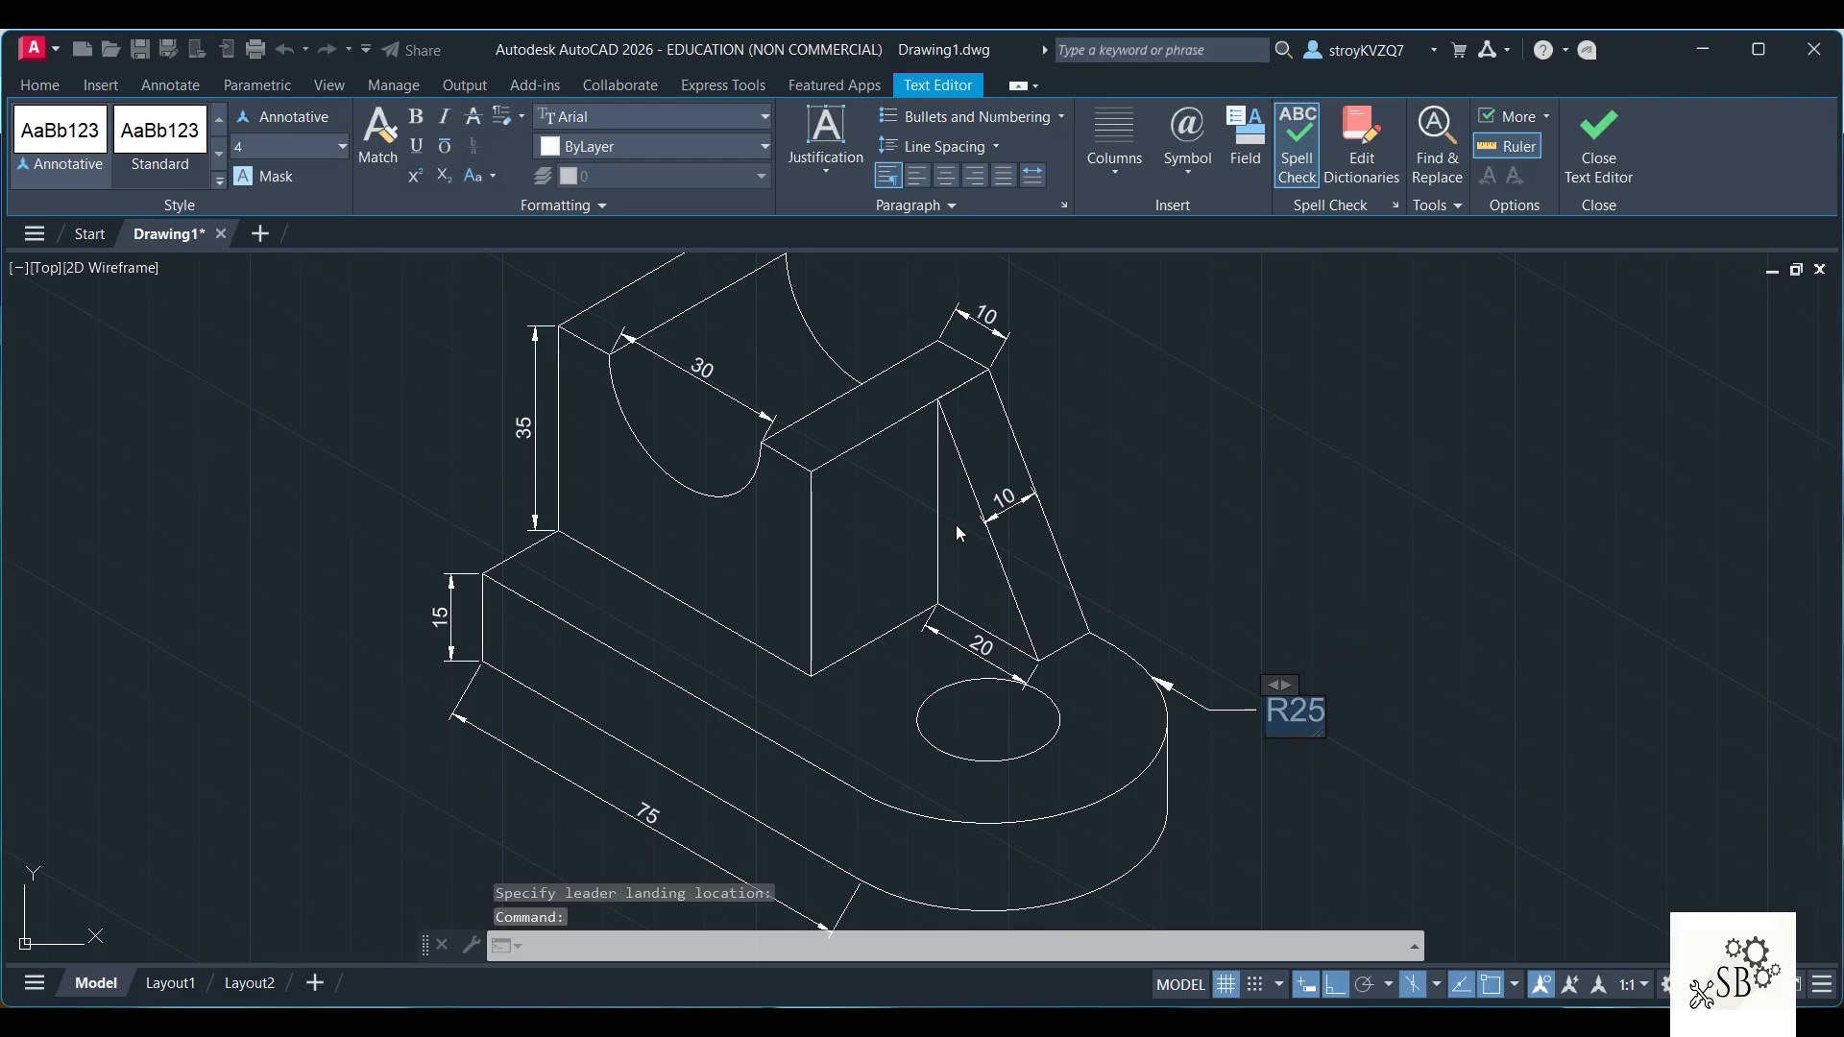
left_click(253, 146)
type("2.5")
key("Return")
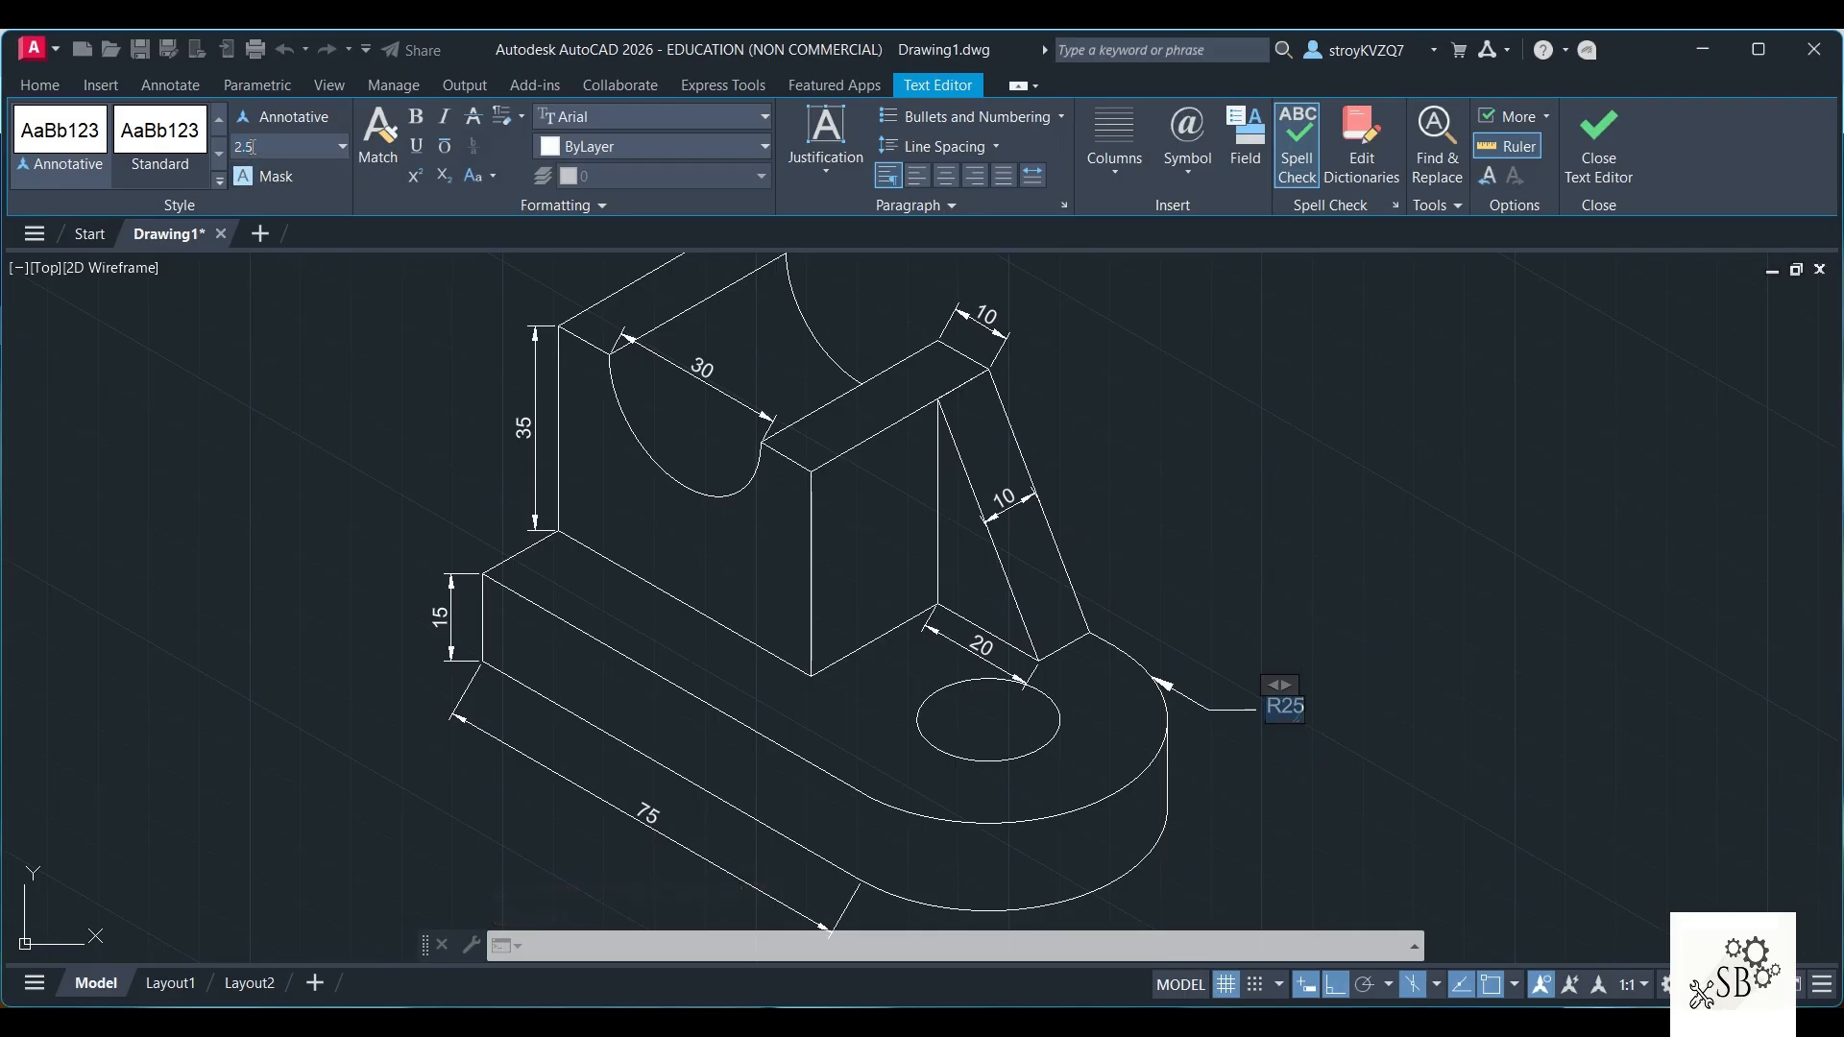
left_click(1085, 506)
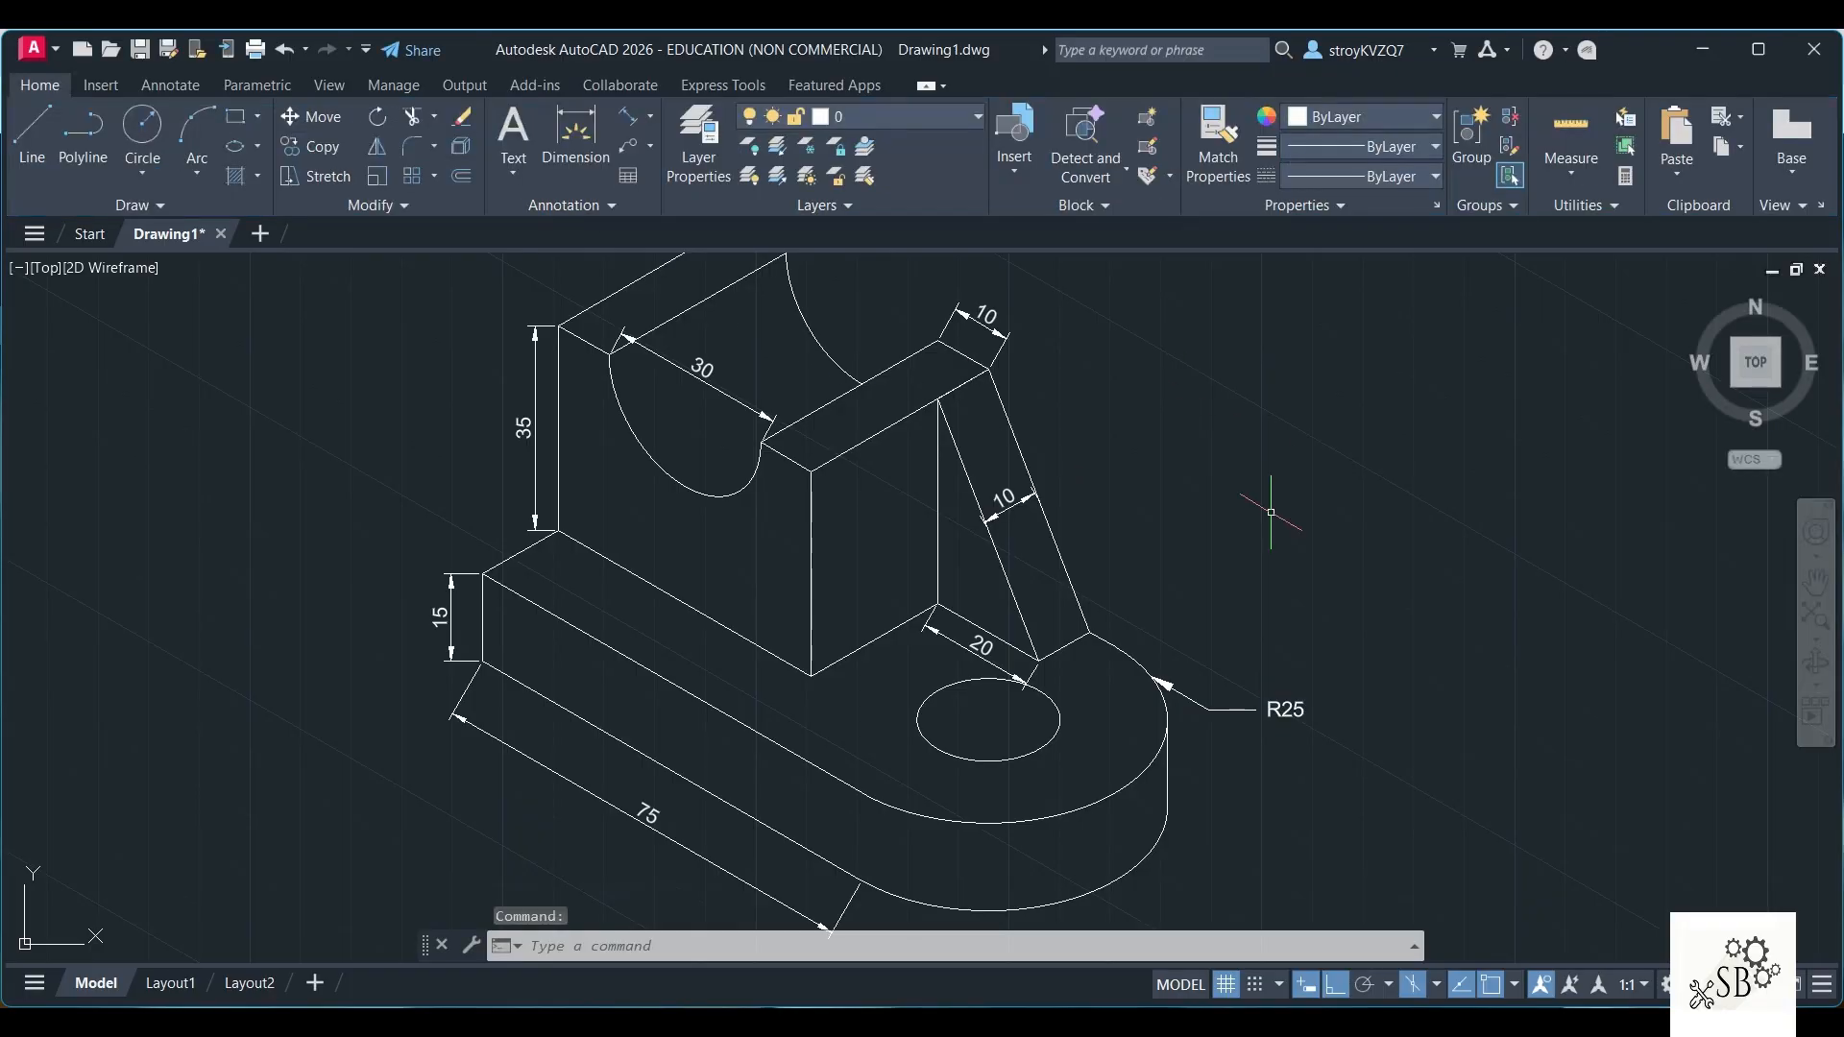
Add a multileader labelled Ø20 pointing to the hole in the base plate, with a text height of 2.5
left_click(650, 142)
left_click(693, 196)
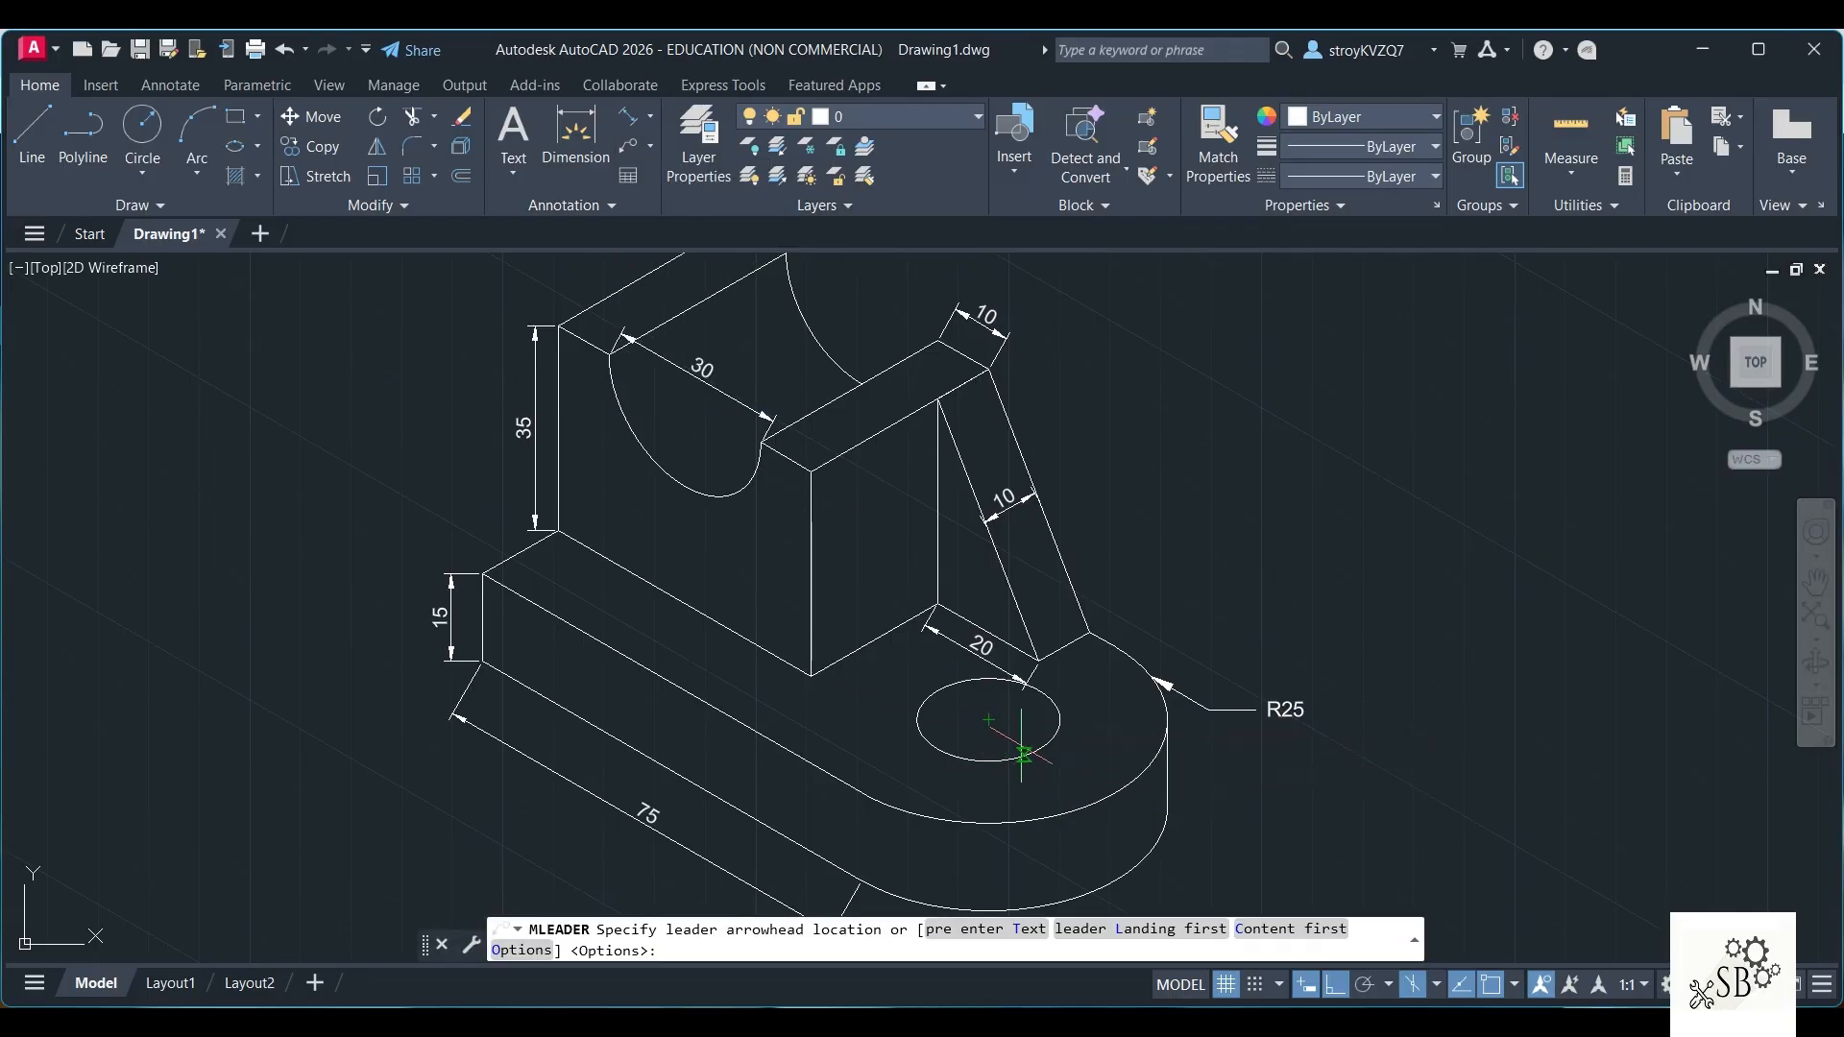
left_click(1049, 754)
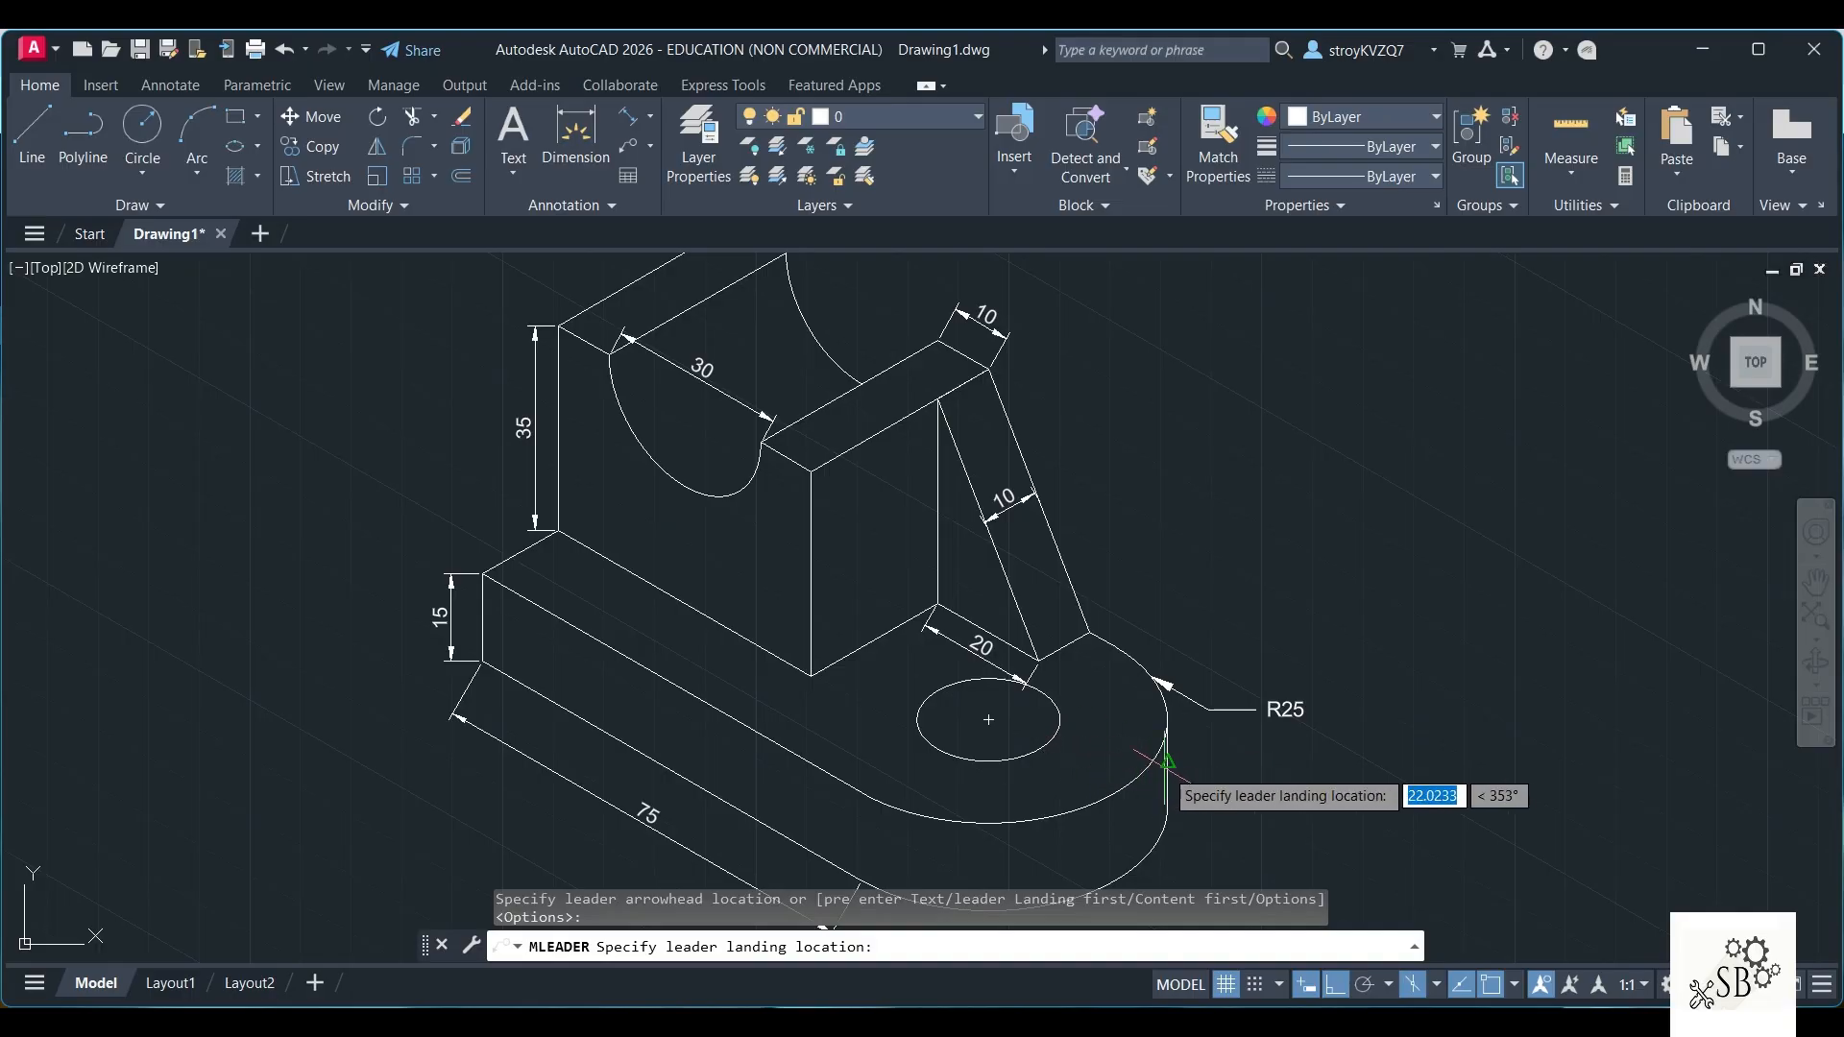
left_click(1178, 768)
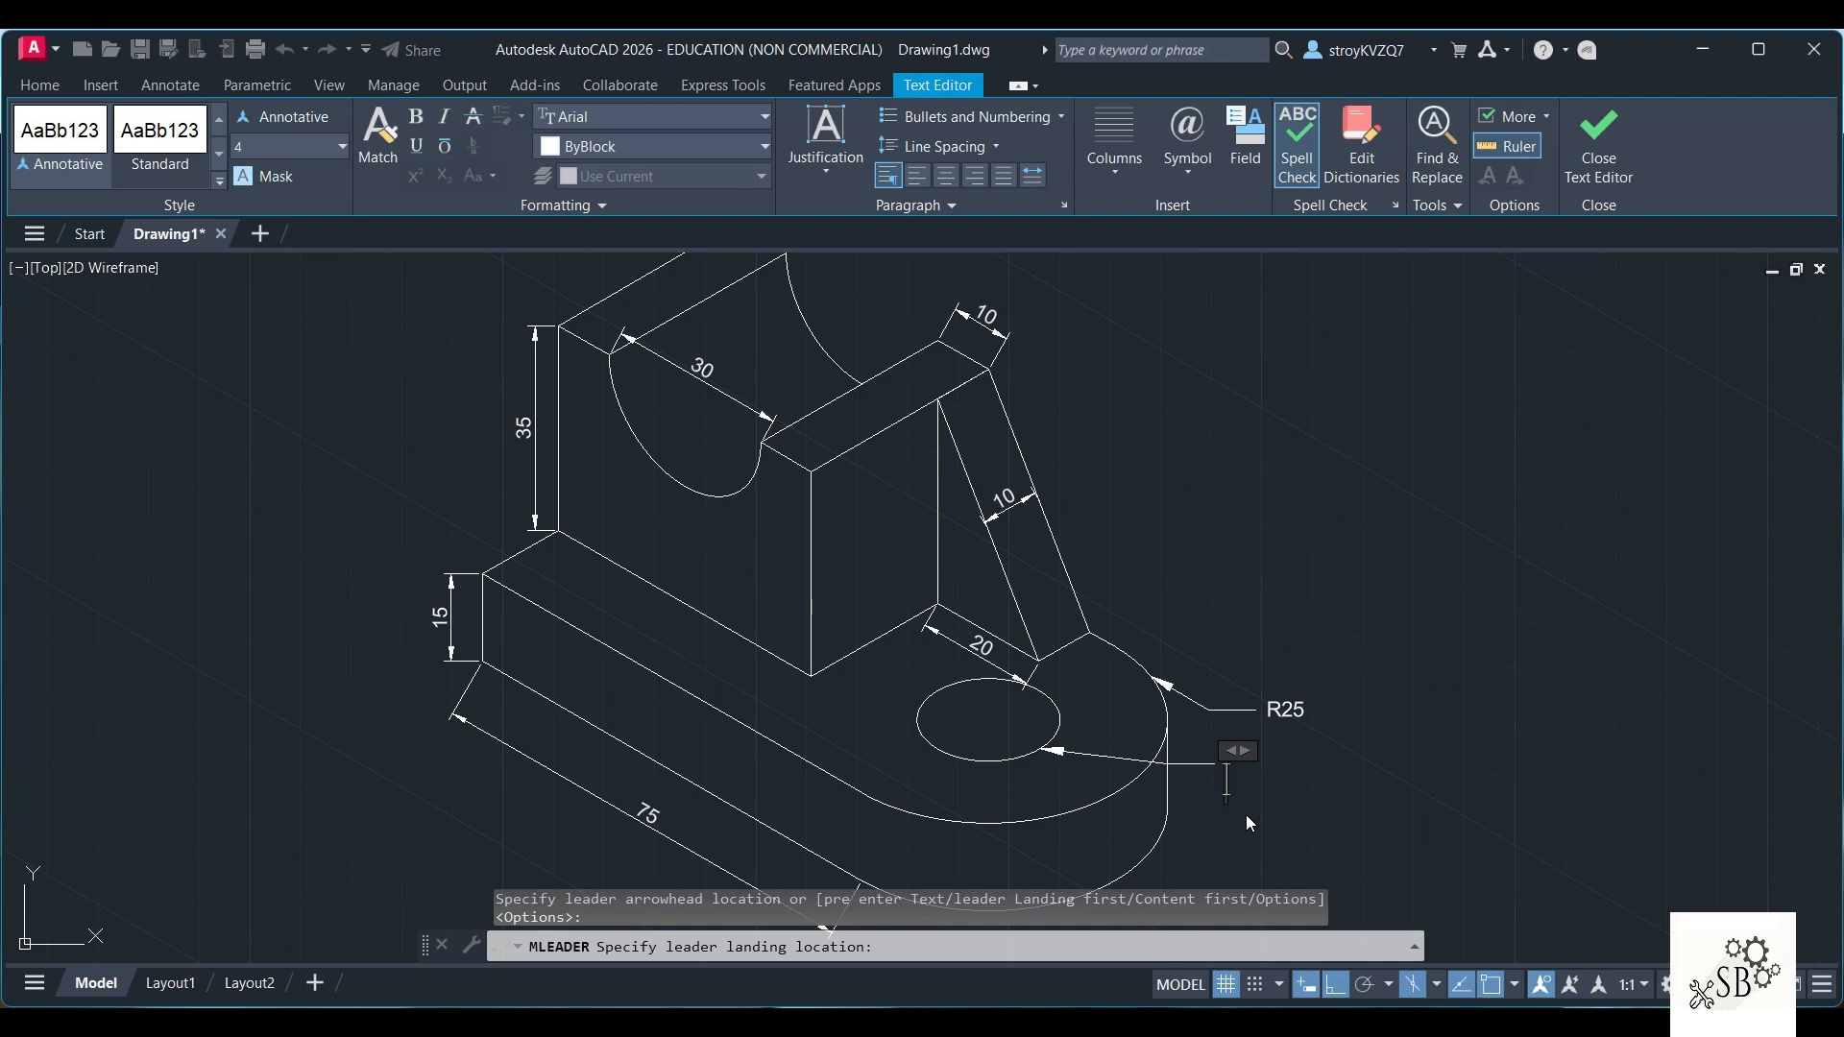
type("%")
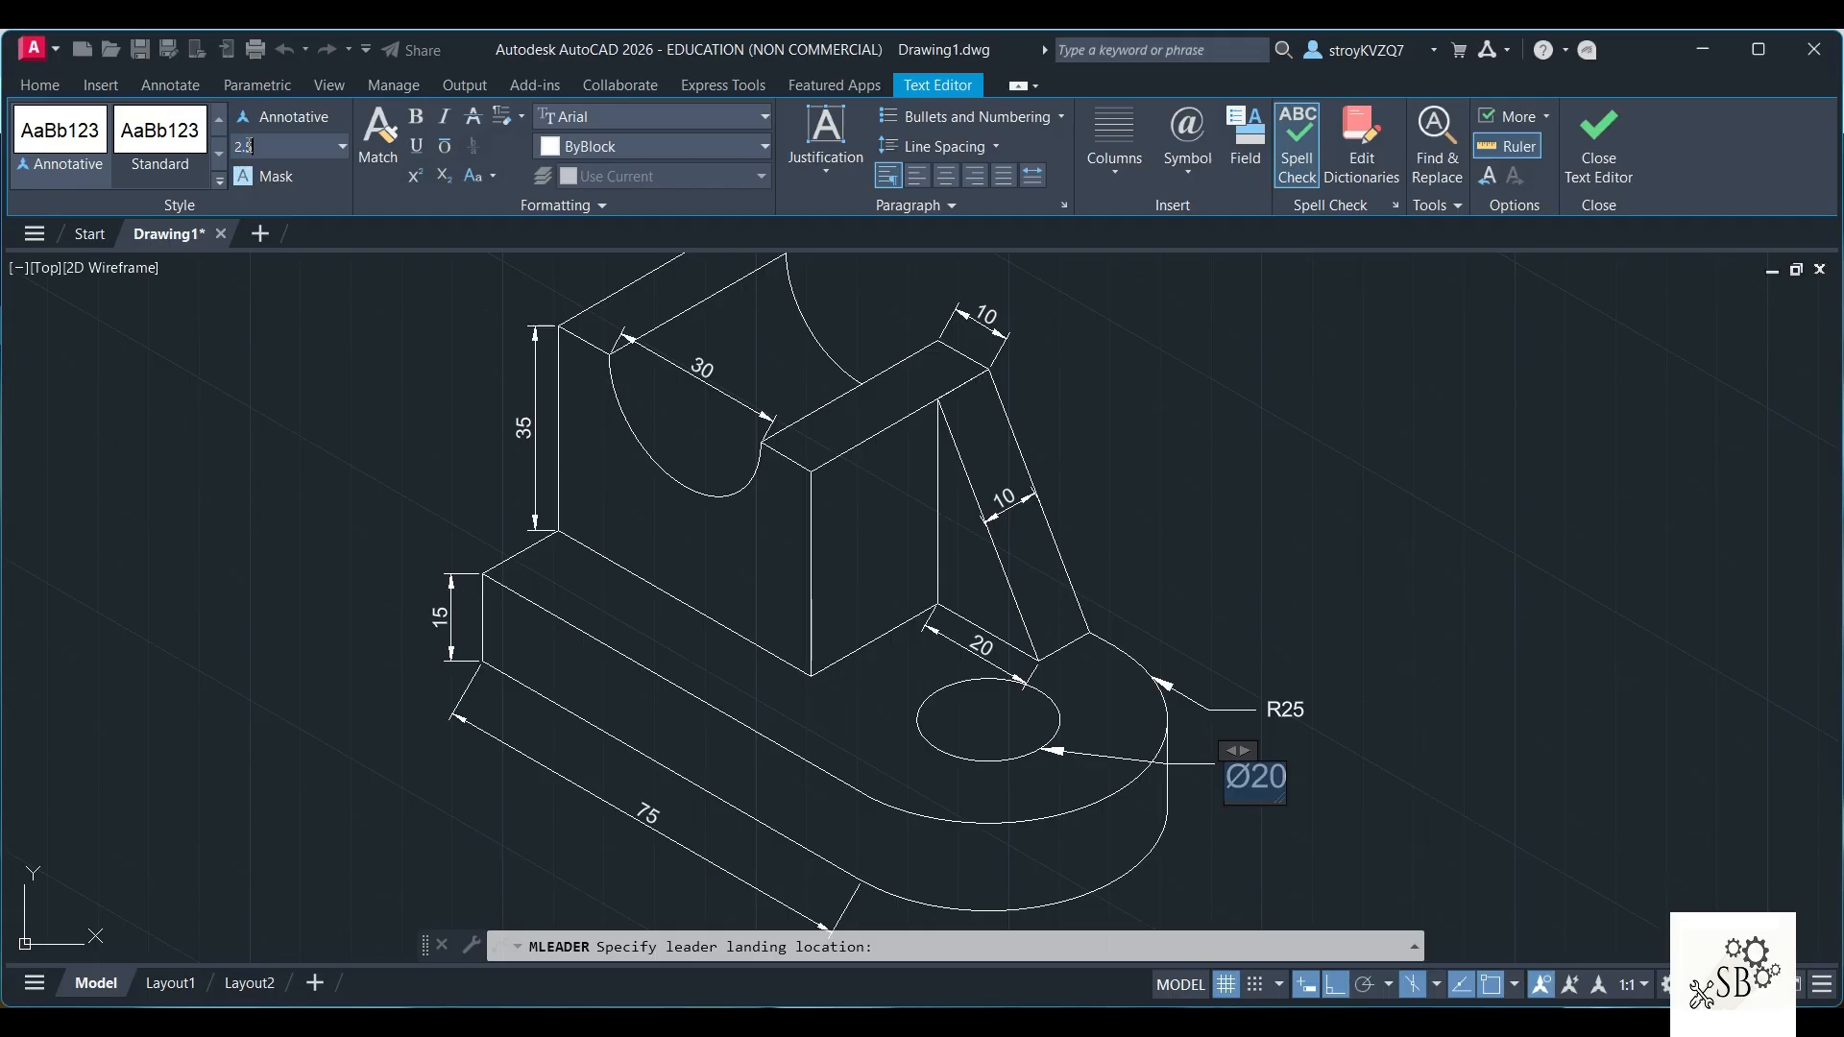
key("Return")
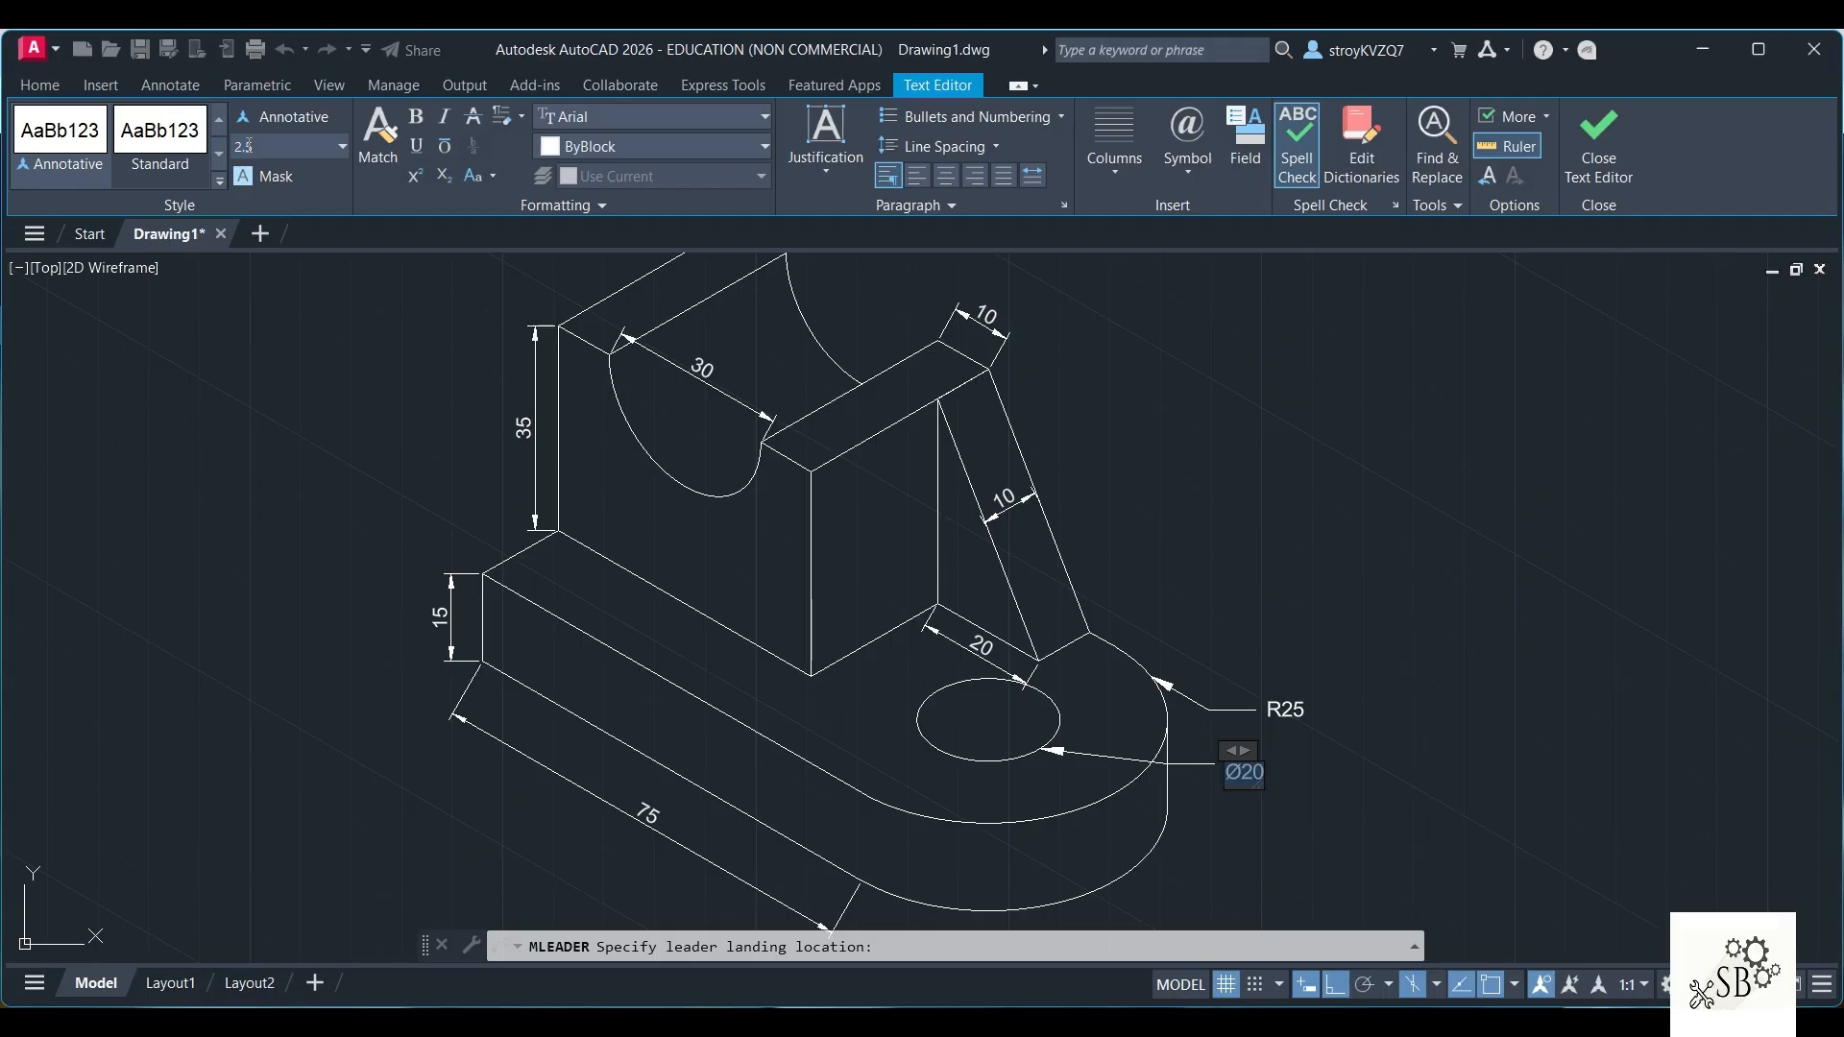
left_click(1345, 795)
Compare the dimensioned isometric drawing with the front and top reference views in the Word document
scroll(1178, 646, "down", 5)
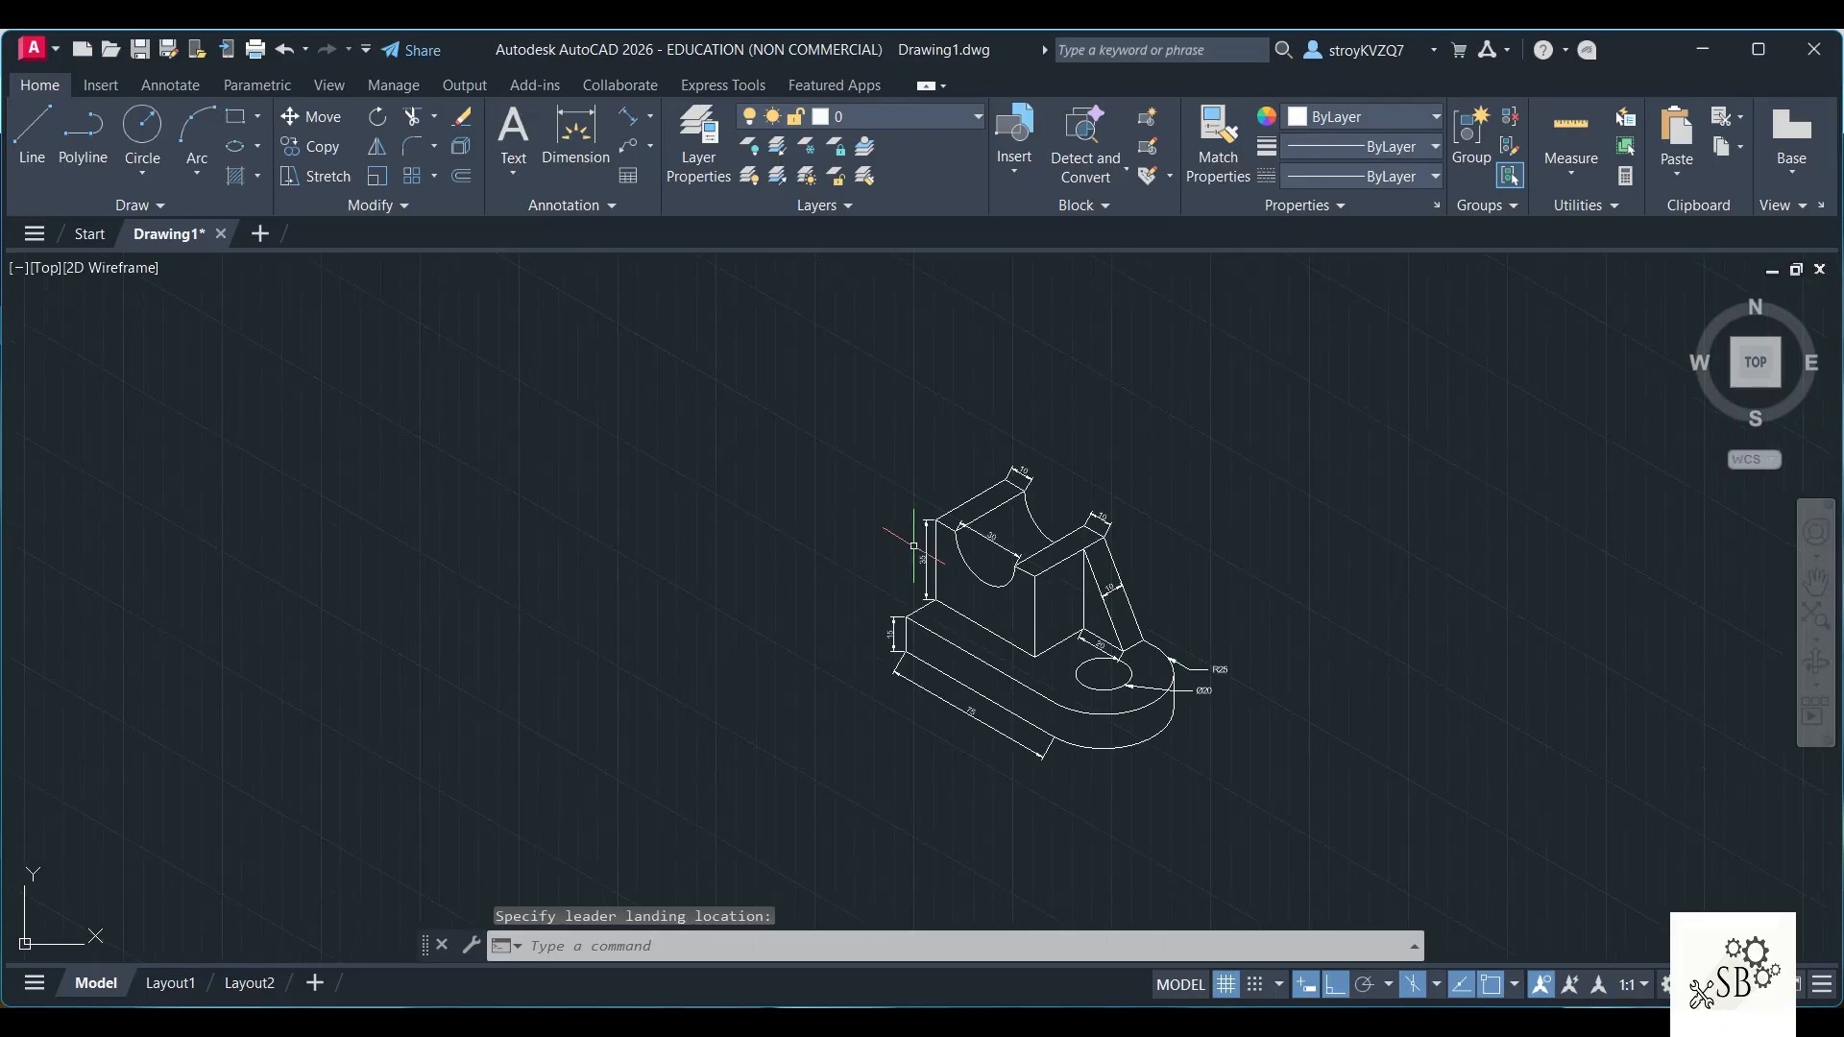
scroll(1194, 693, "up", 2)
middle_click_drag(1101, 599, 1017, 659)
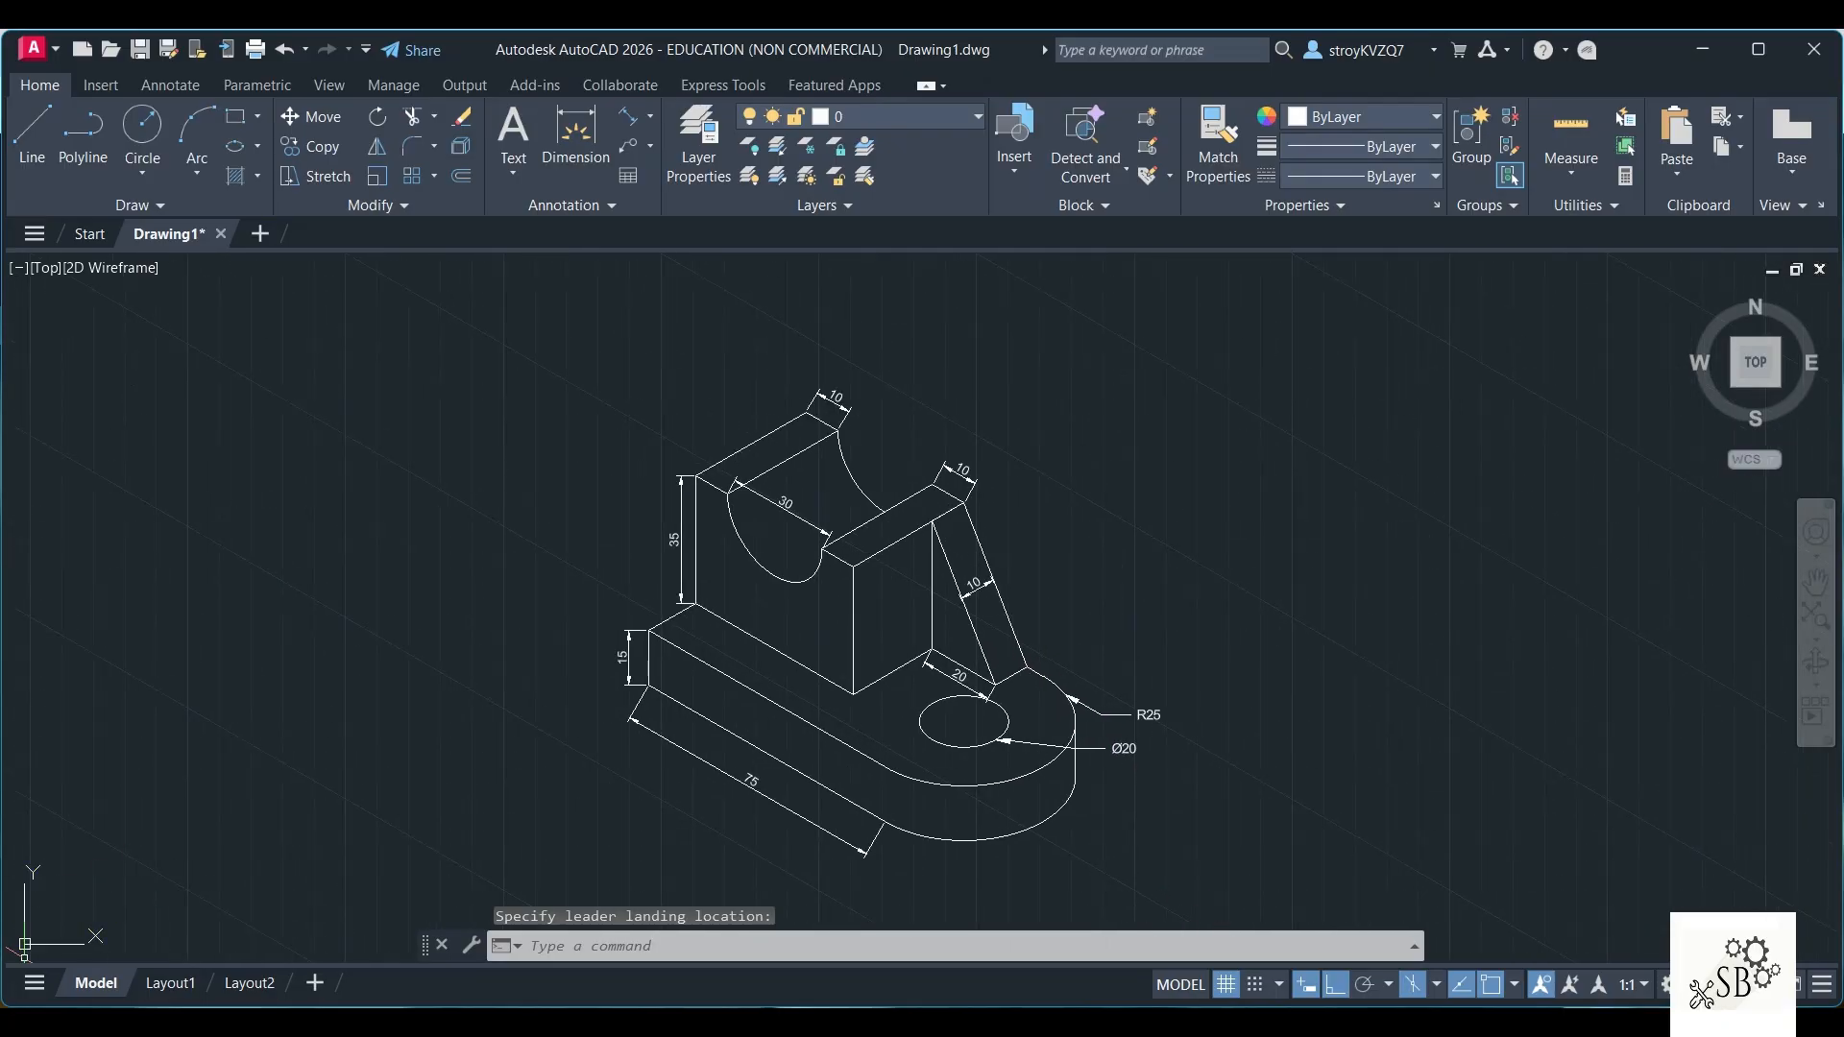
left_click(1239, 1021)
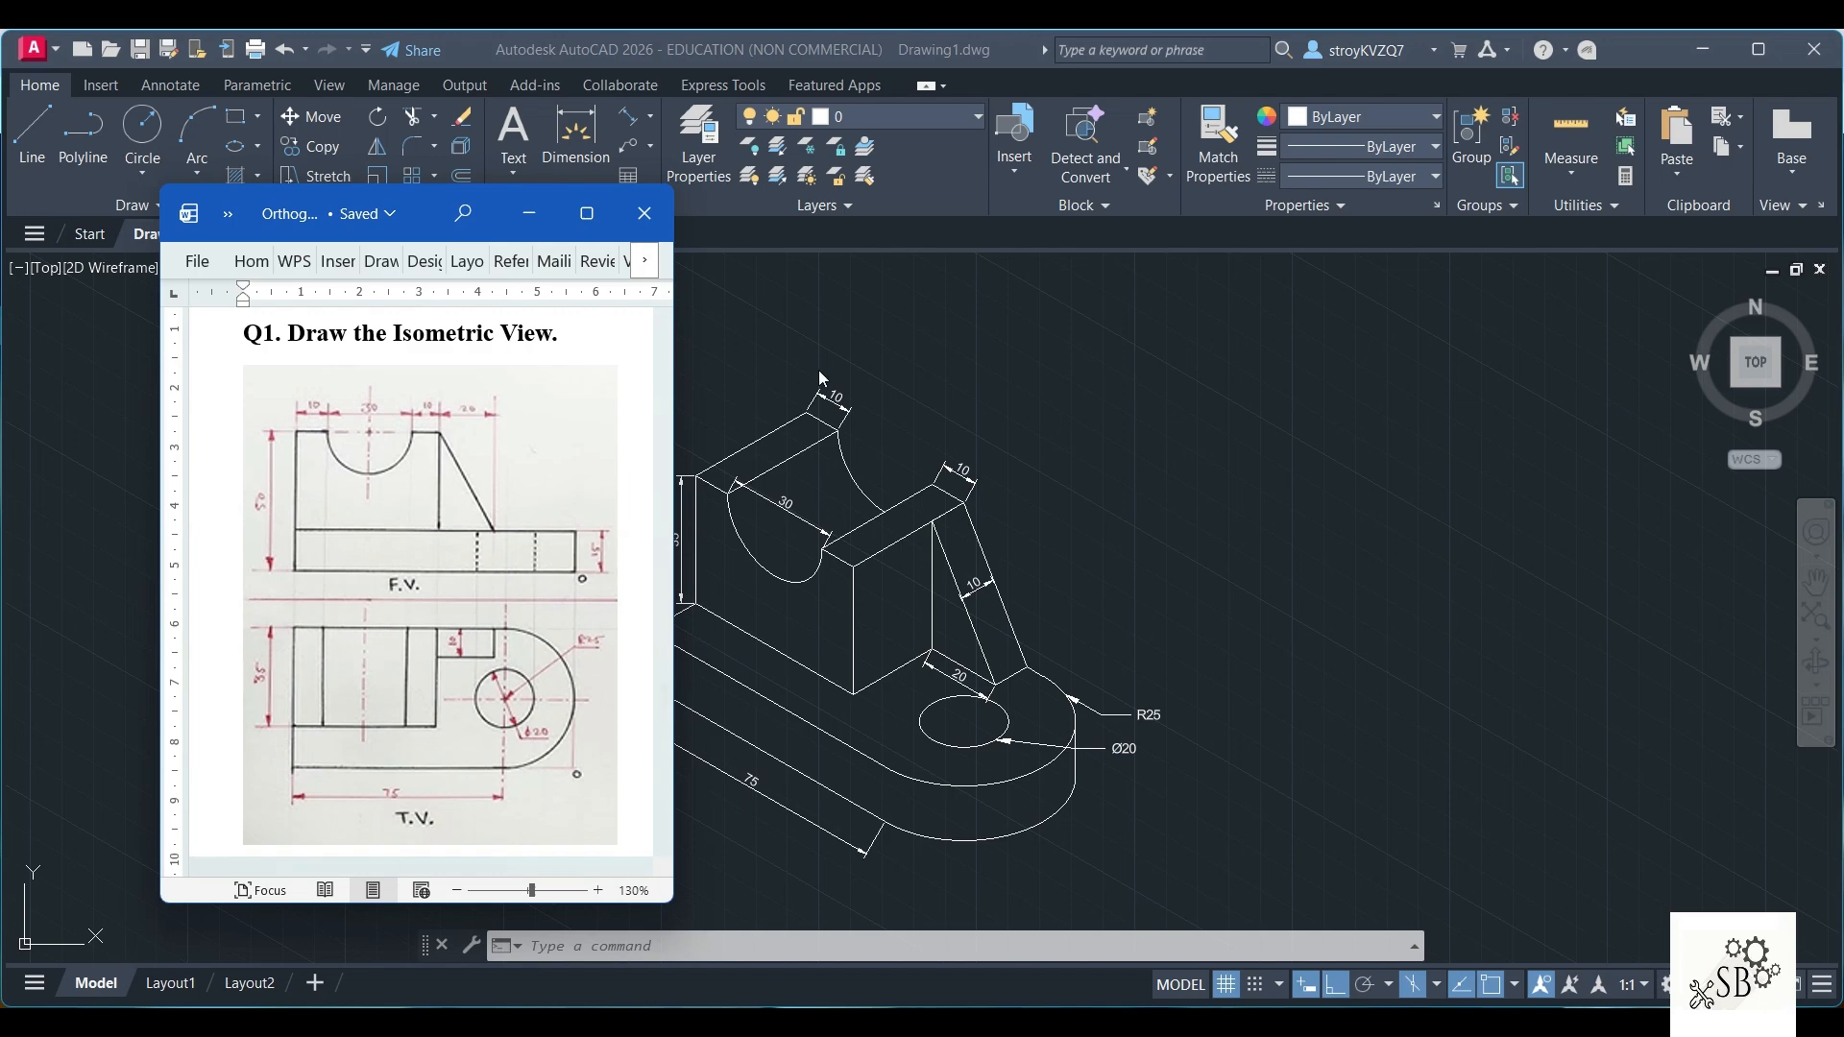
left_click(694, 438)
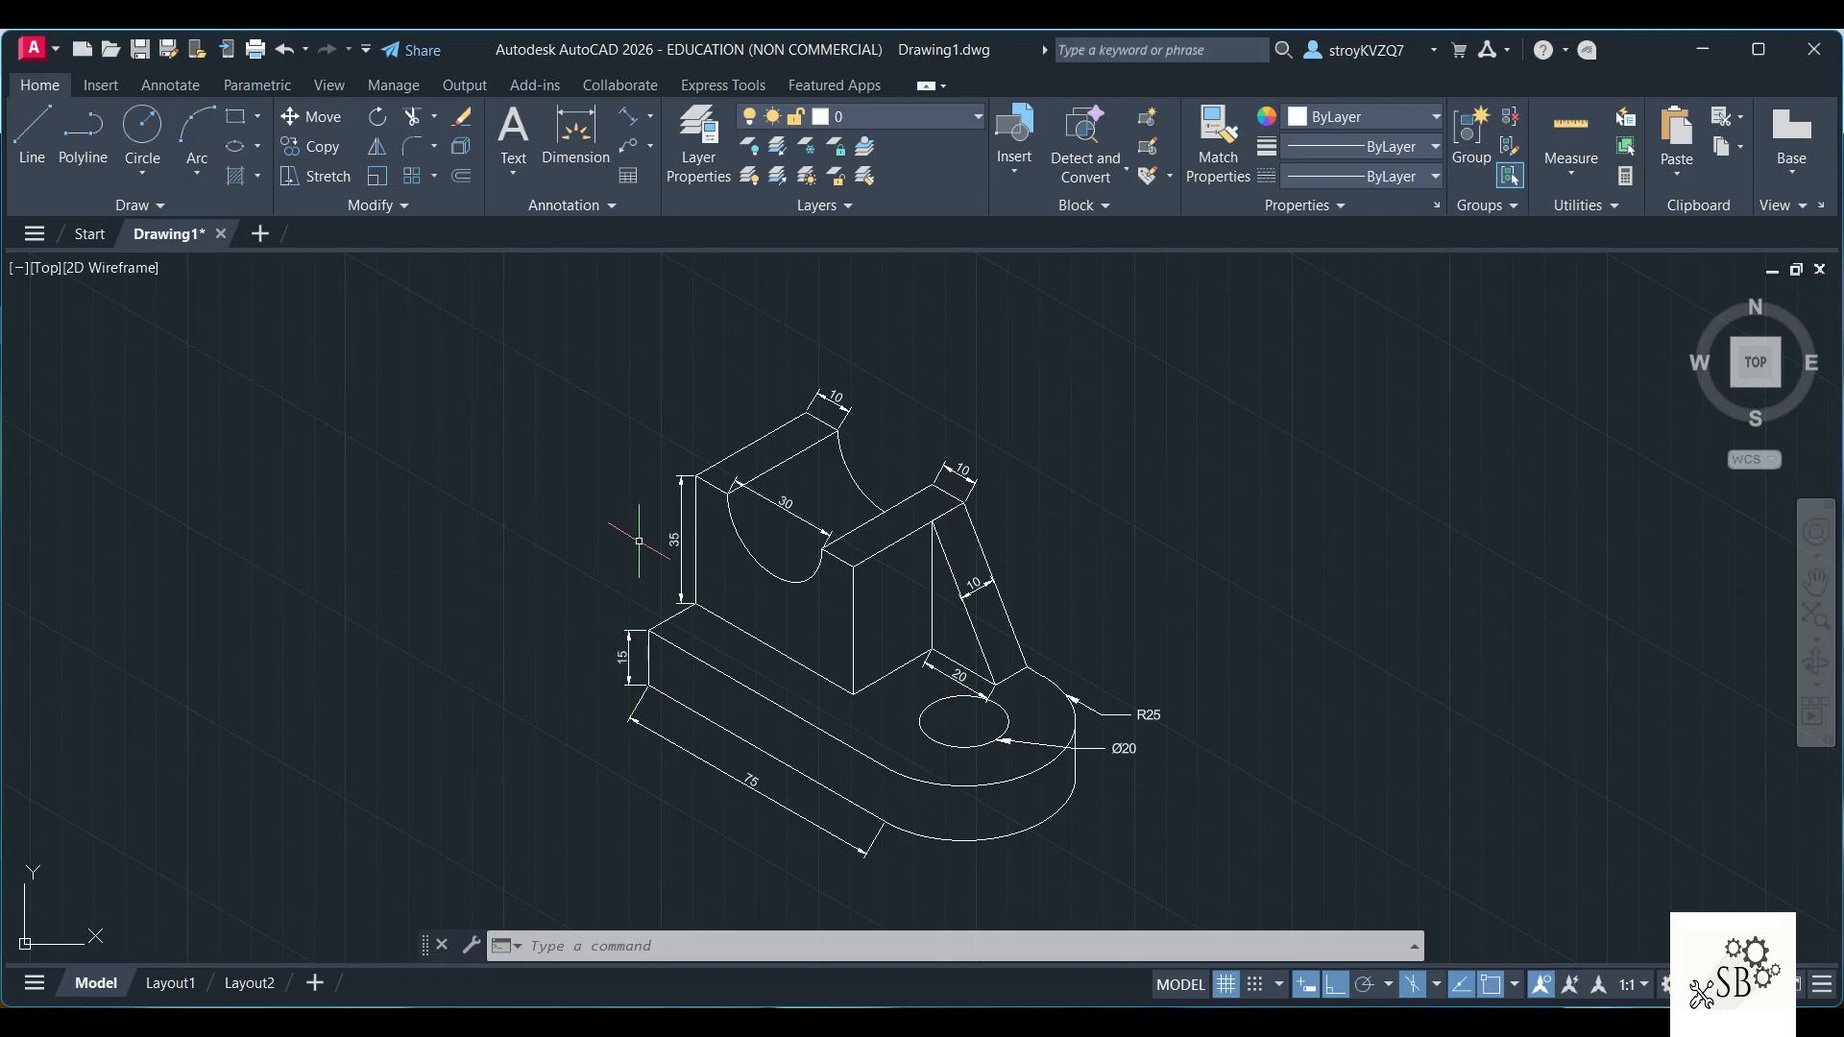
Oblique the upright block's height dimension with DIMEDIT, picking the angle along 150° from the block's lower corner on the base plate
type("DIM")
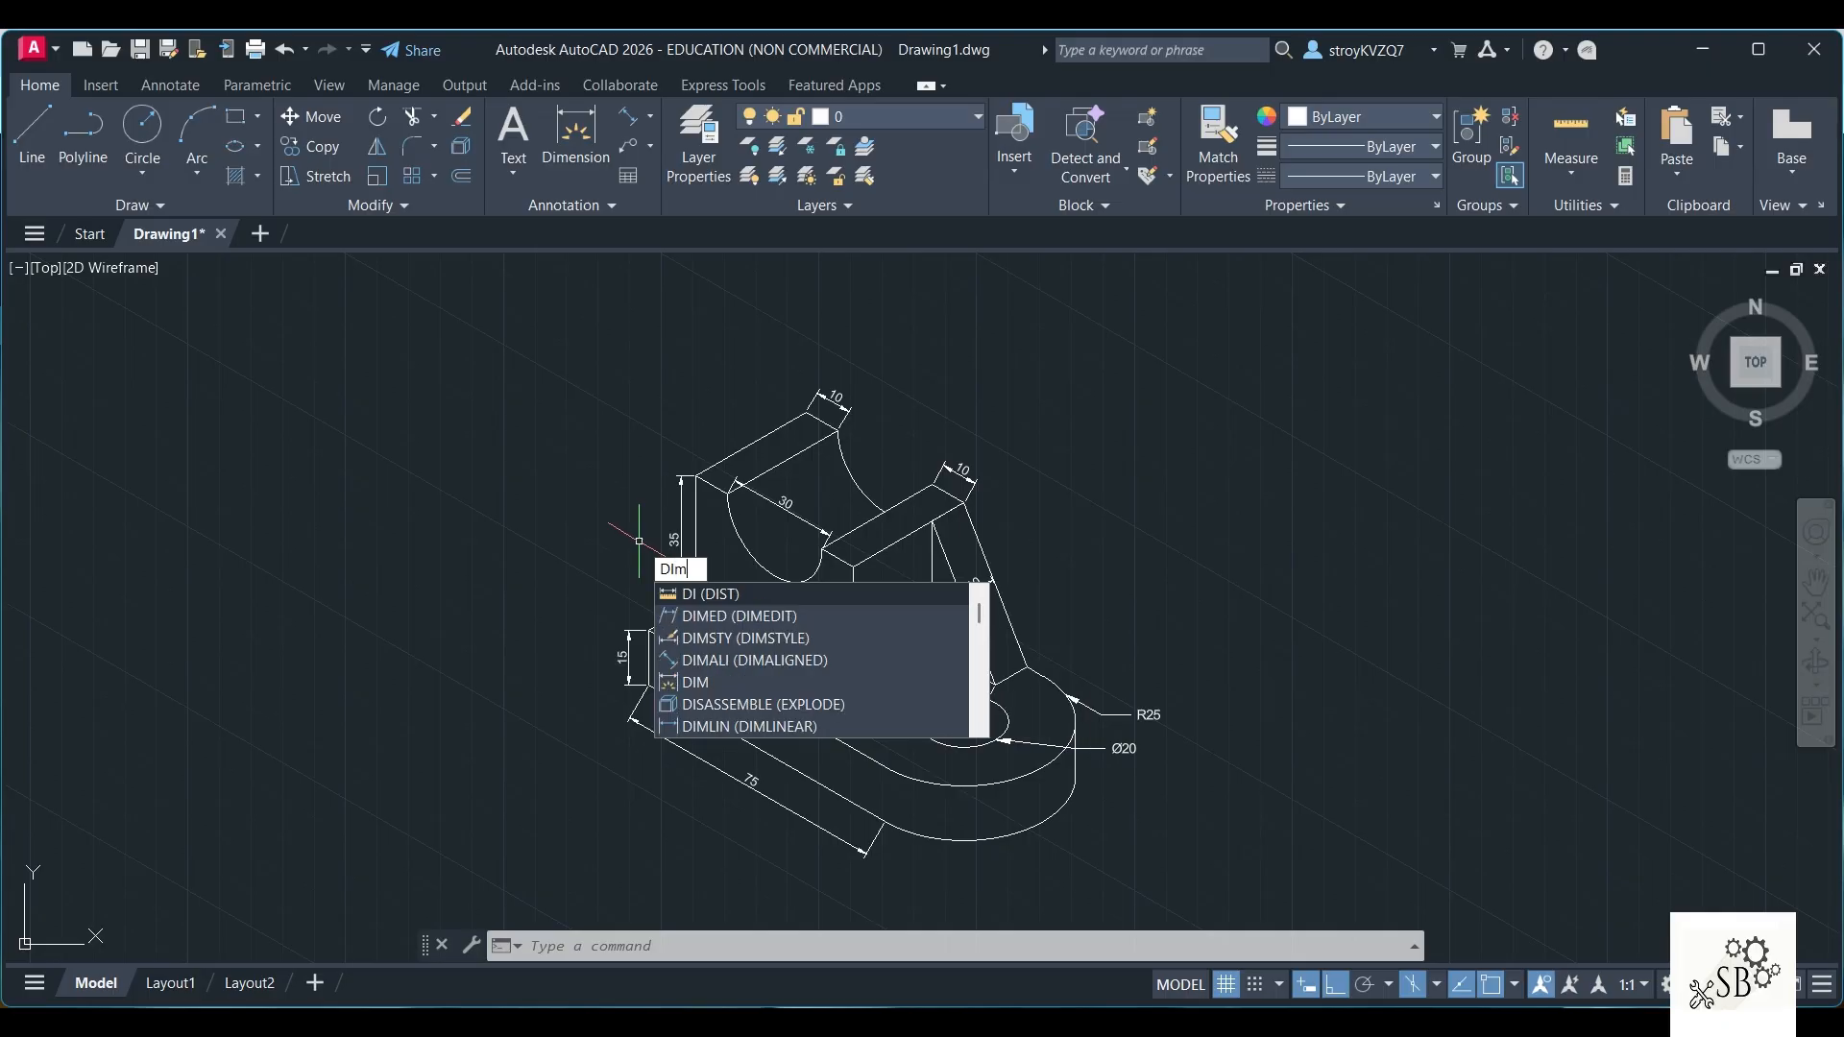
left_click(734, 616)
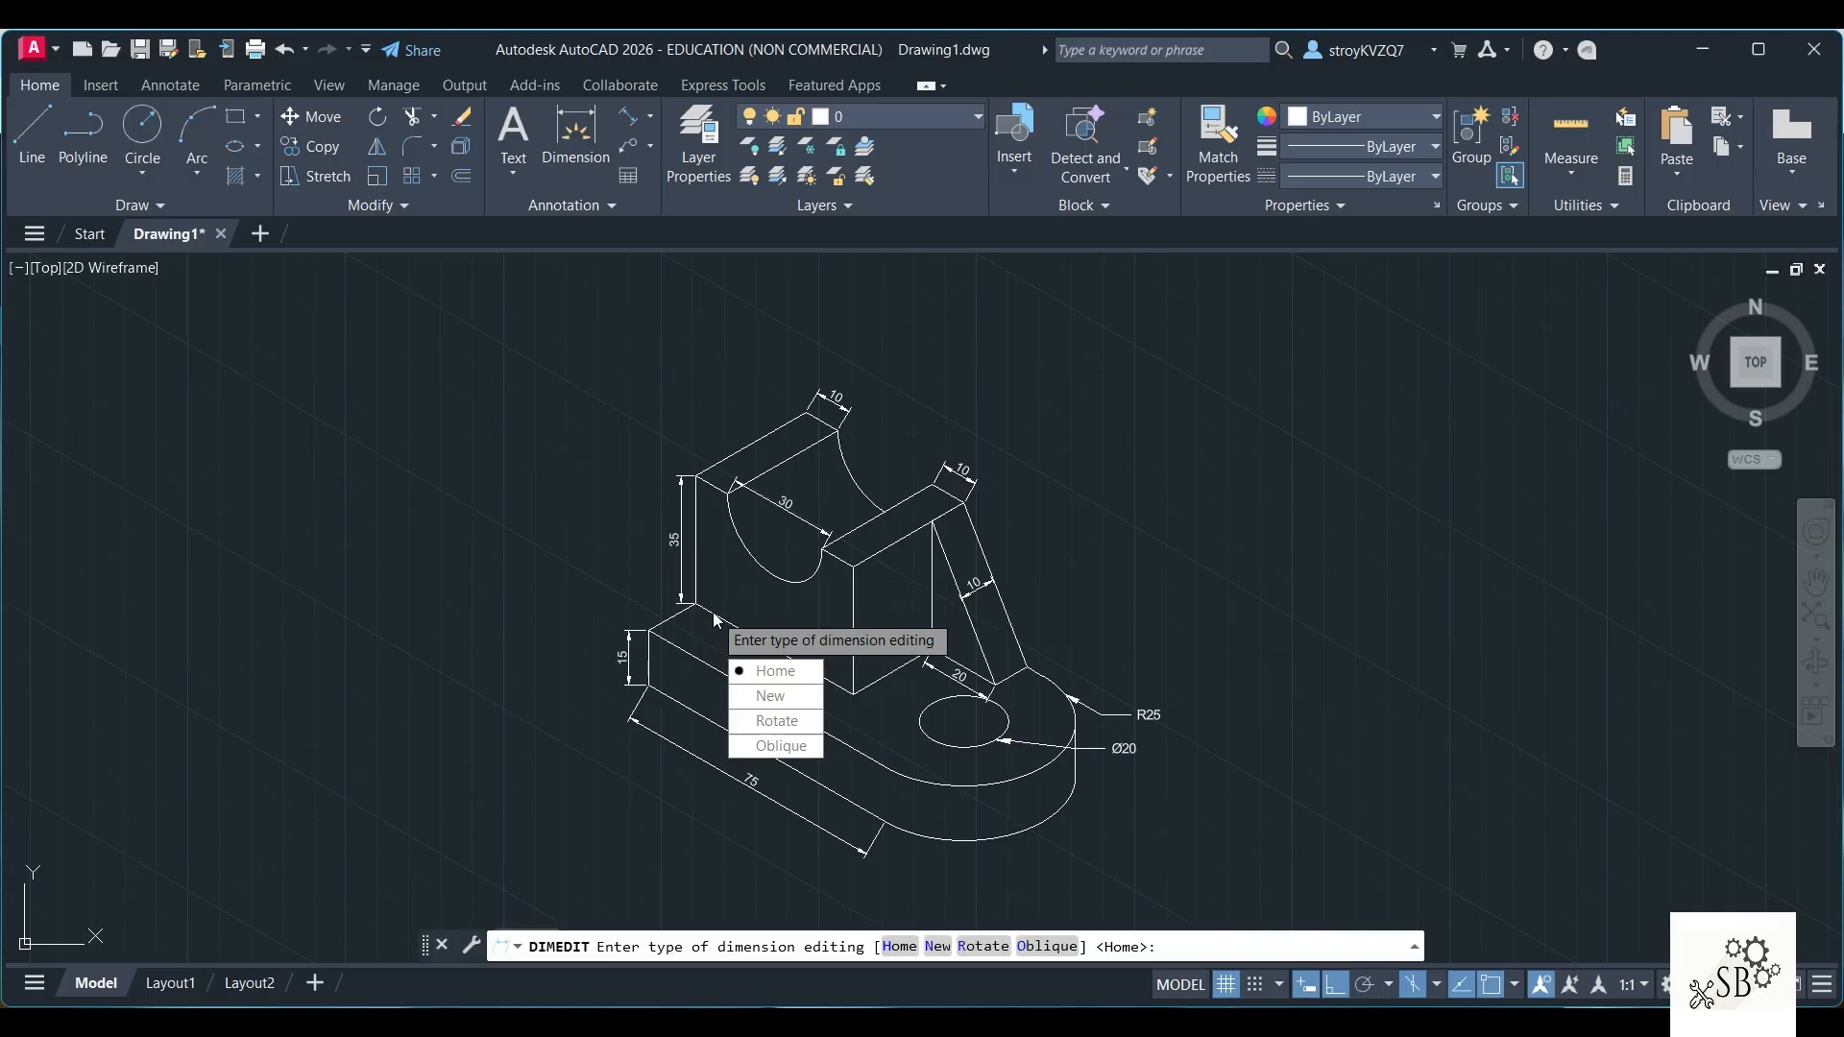
left_click(781, 746)
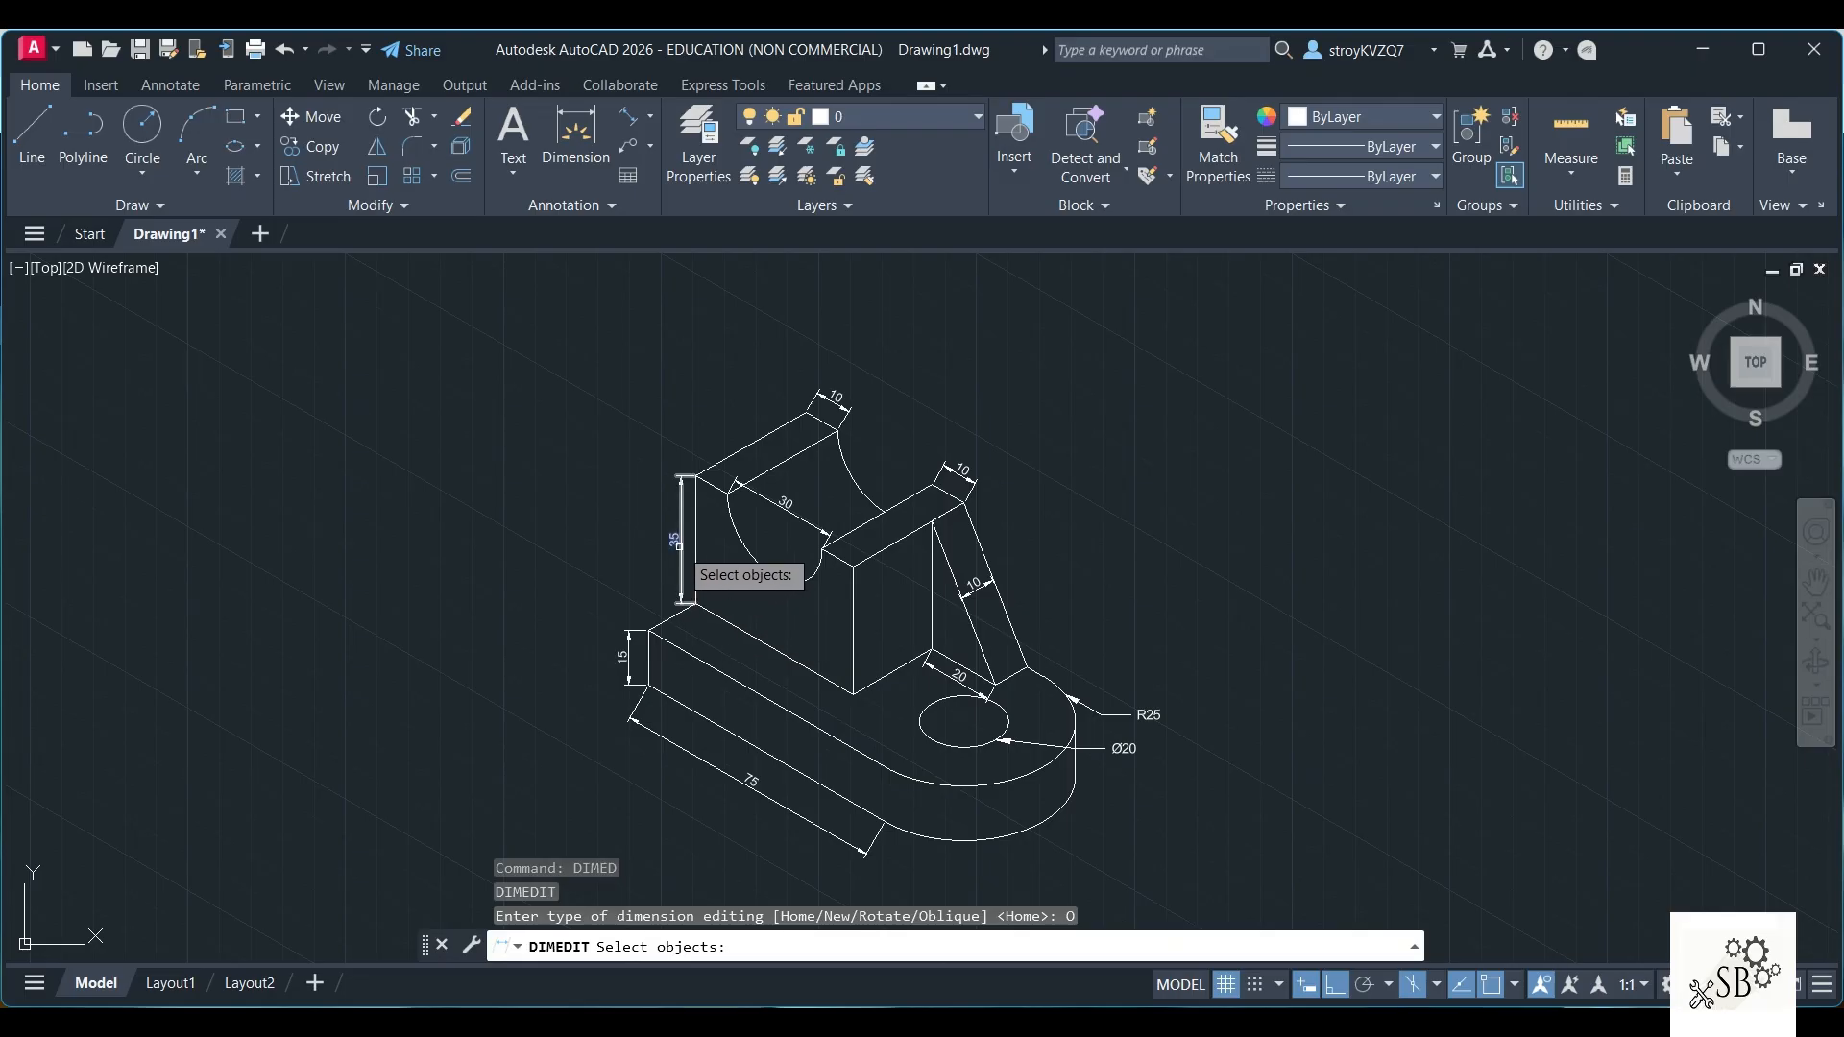
left_click(684, 603)
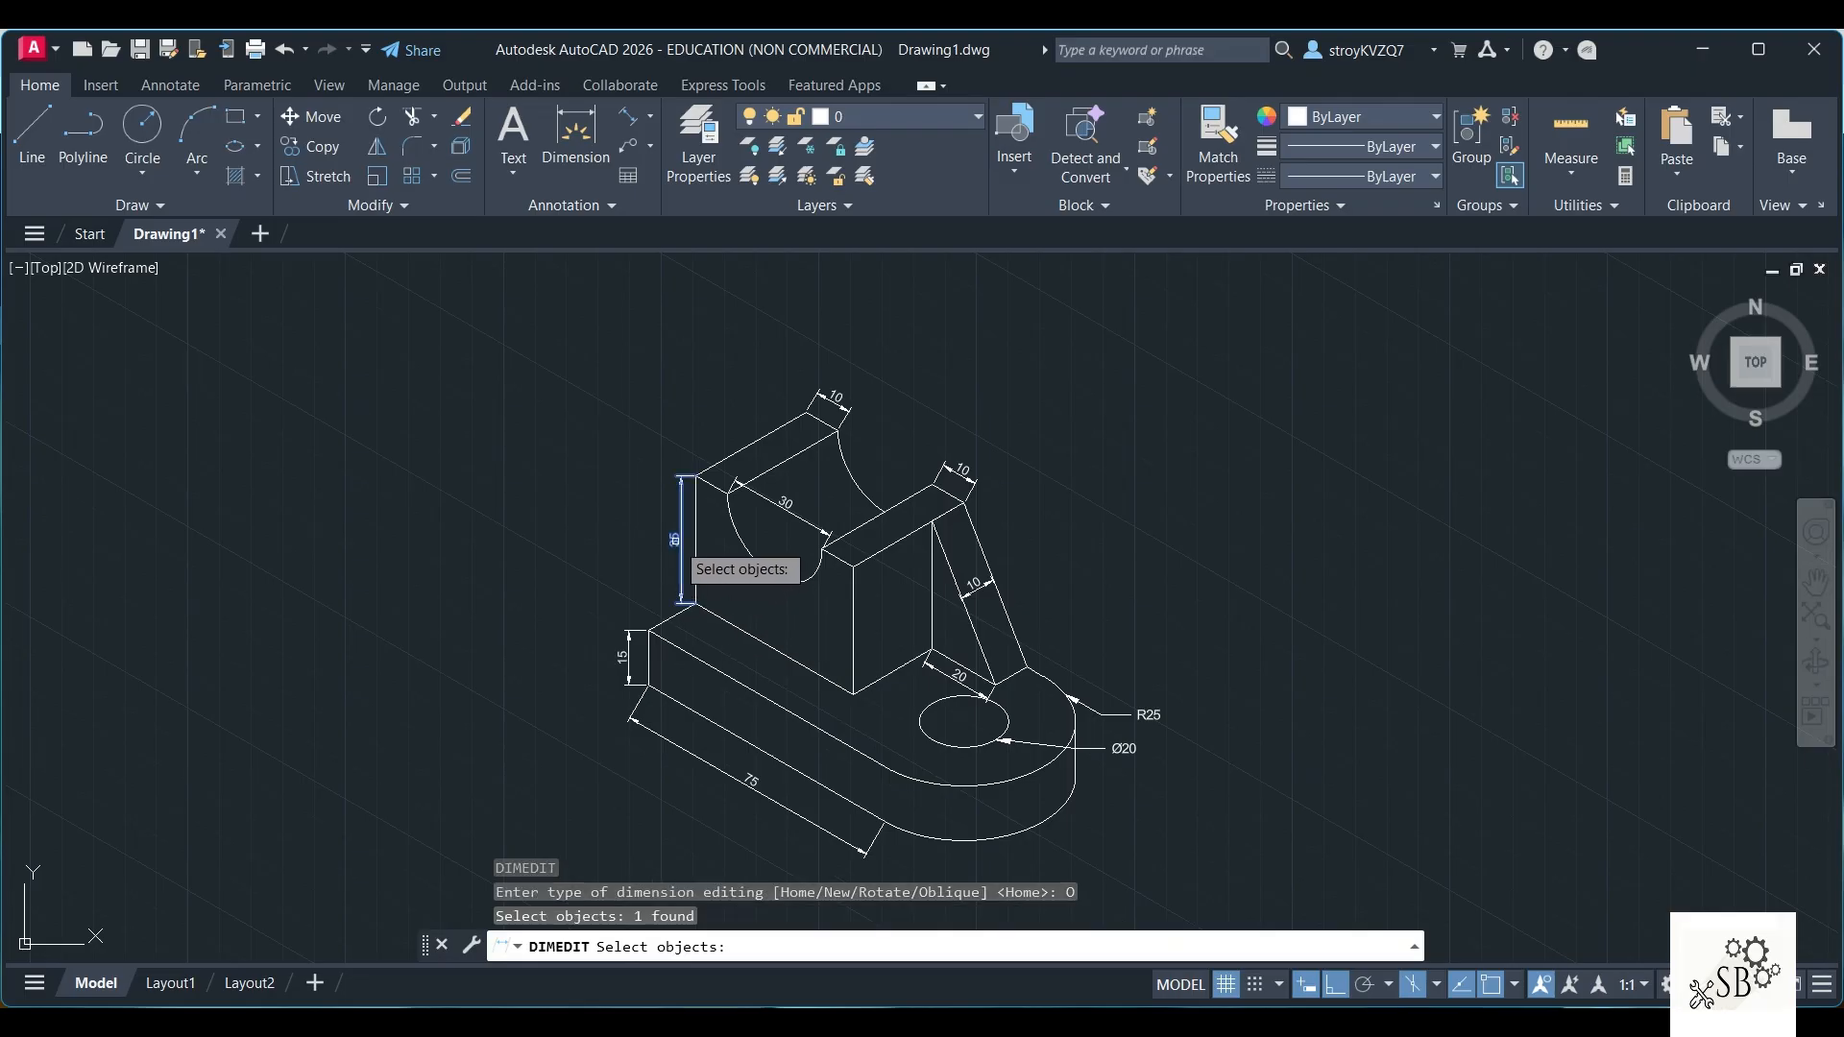
key("Return")
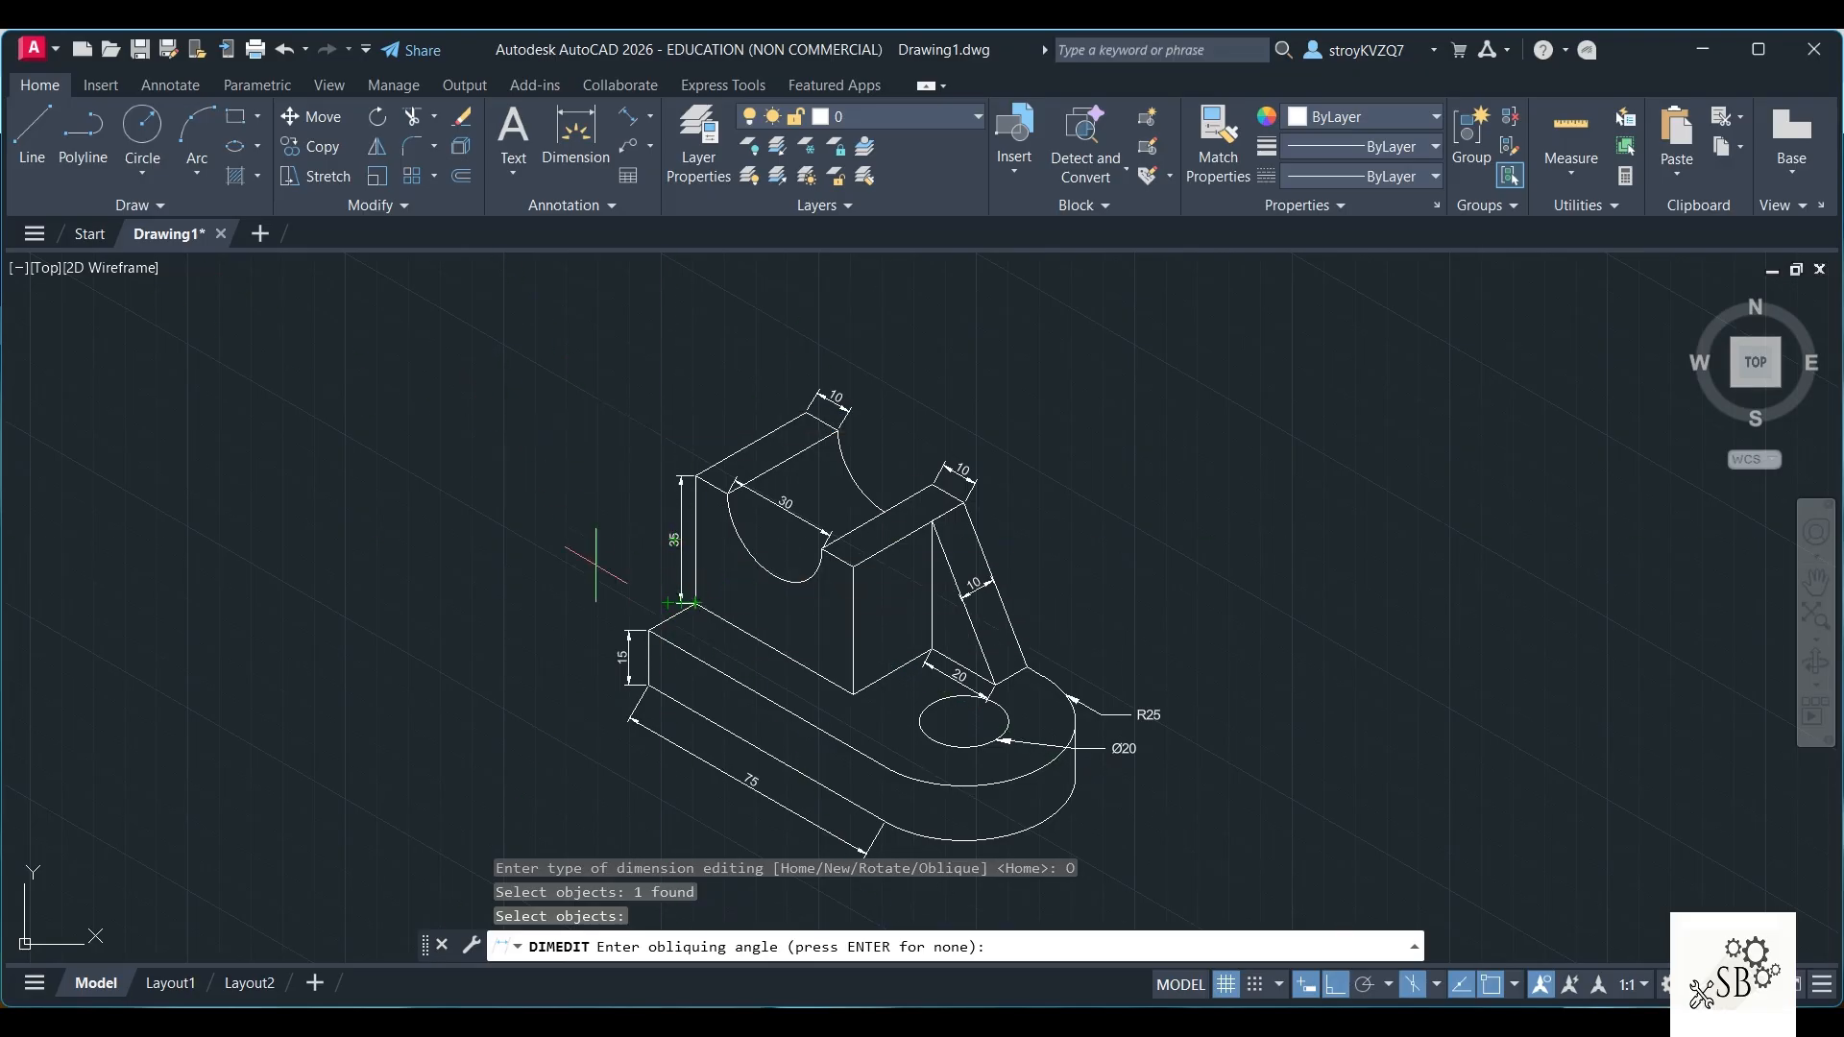
left_click(695, 602)
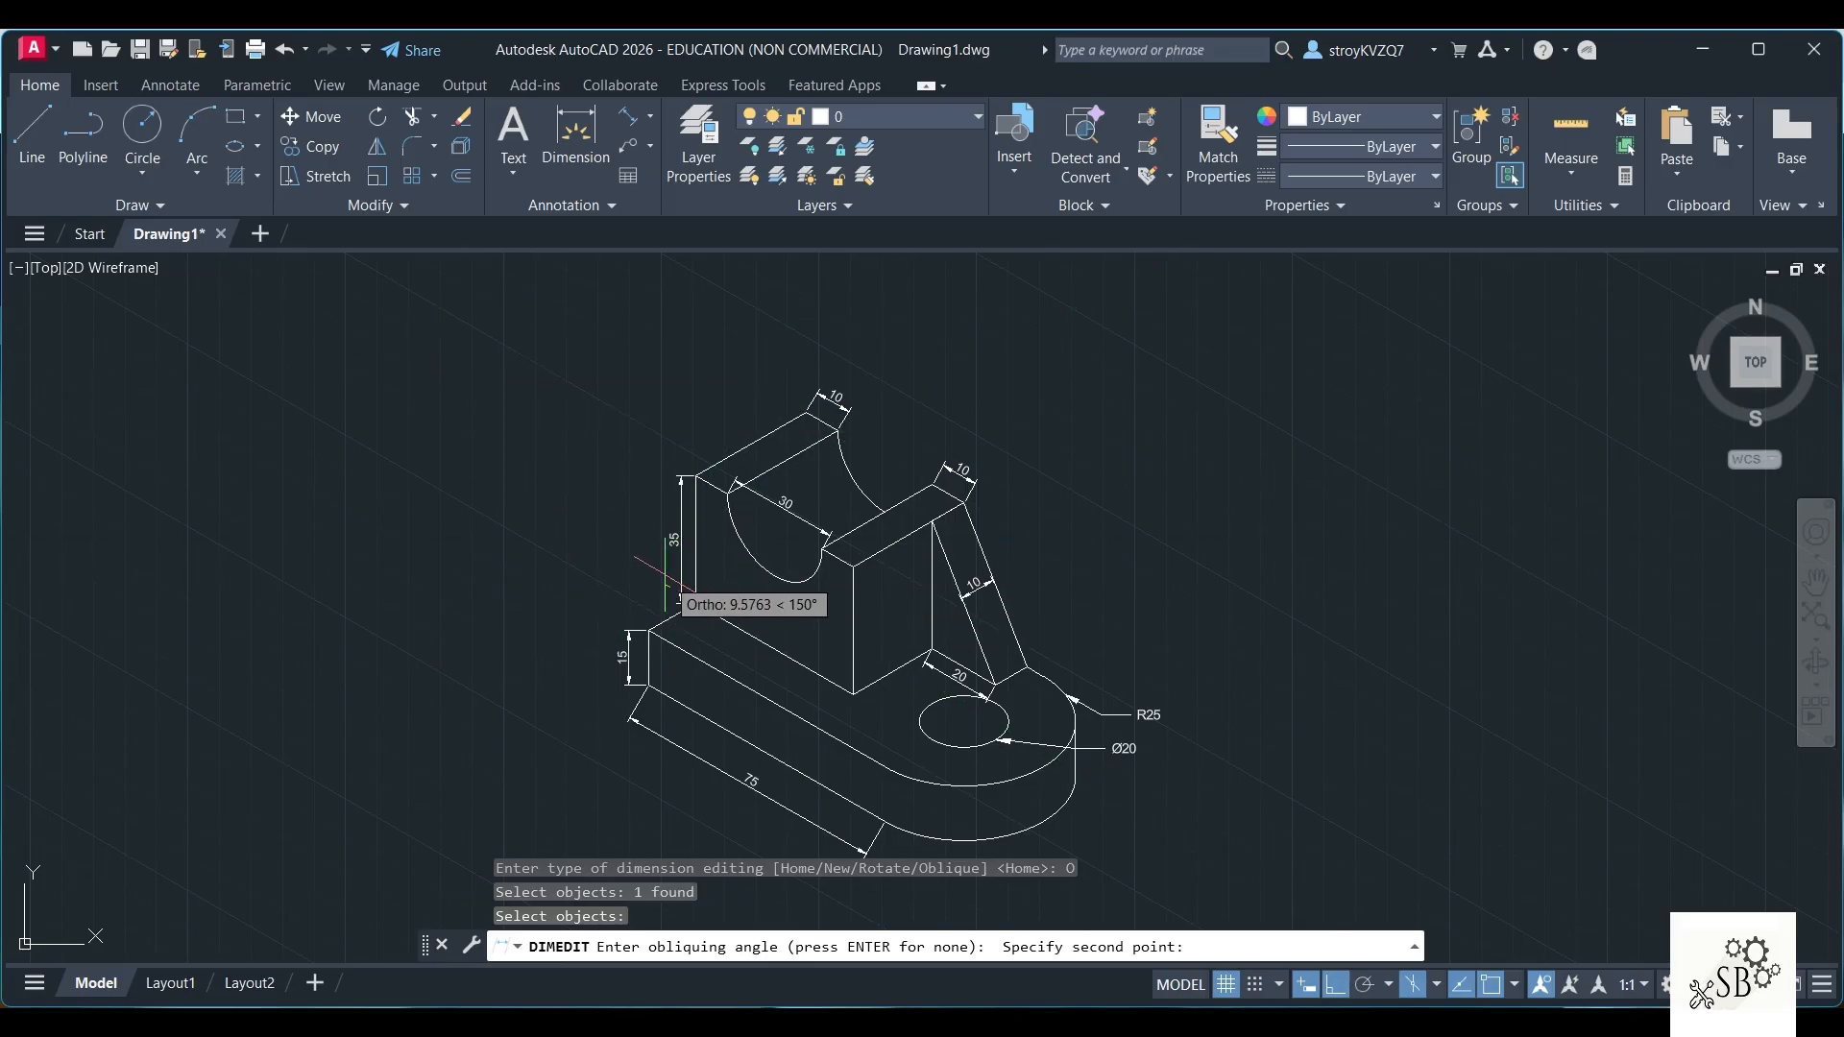
scroll(633, 562, "up", 4)
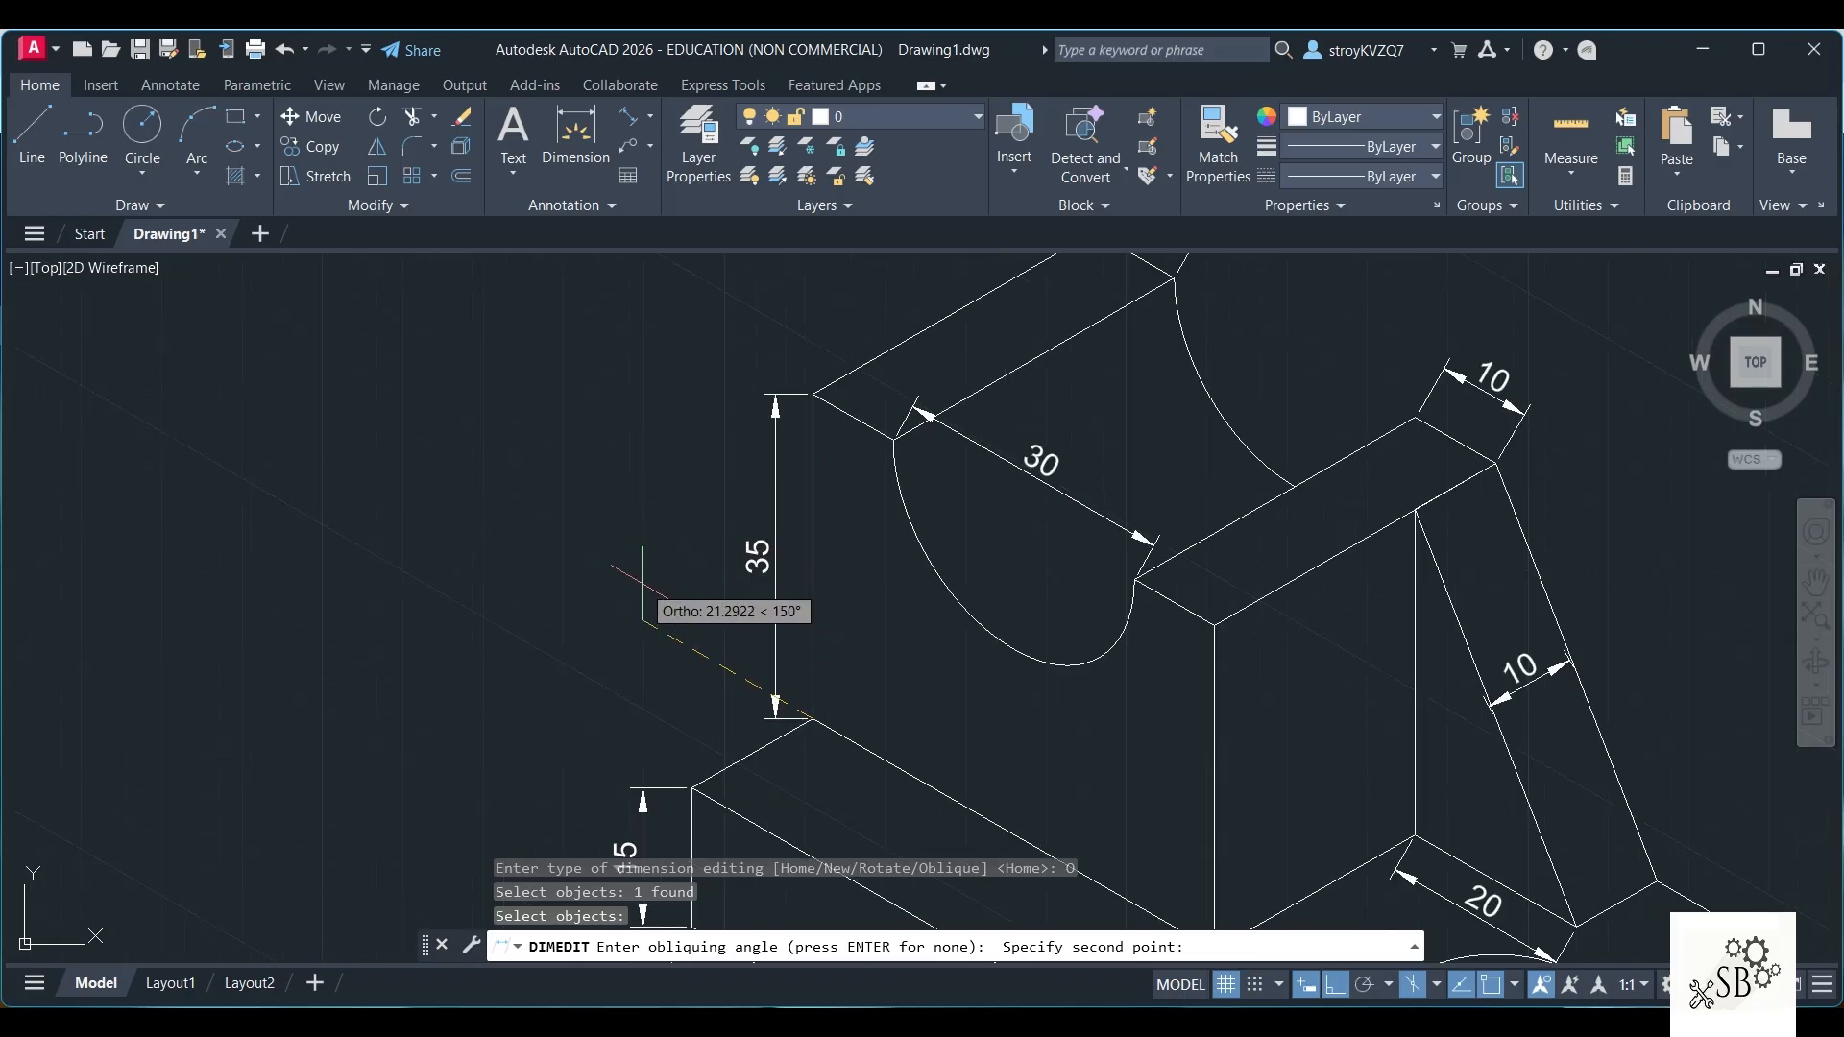
left_click(641, 583)
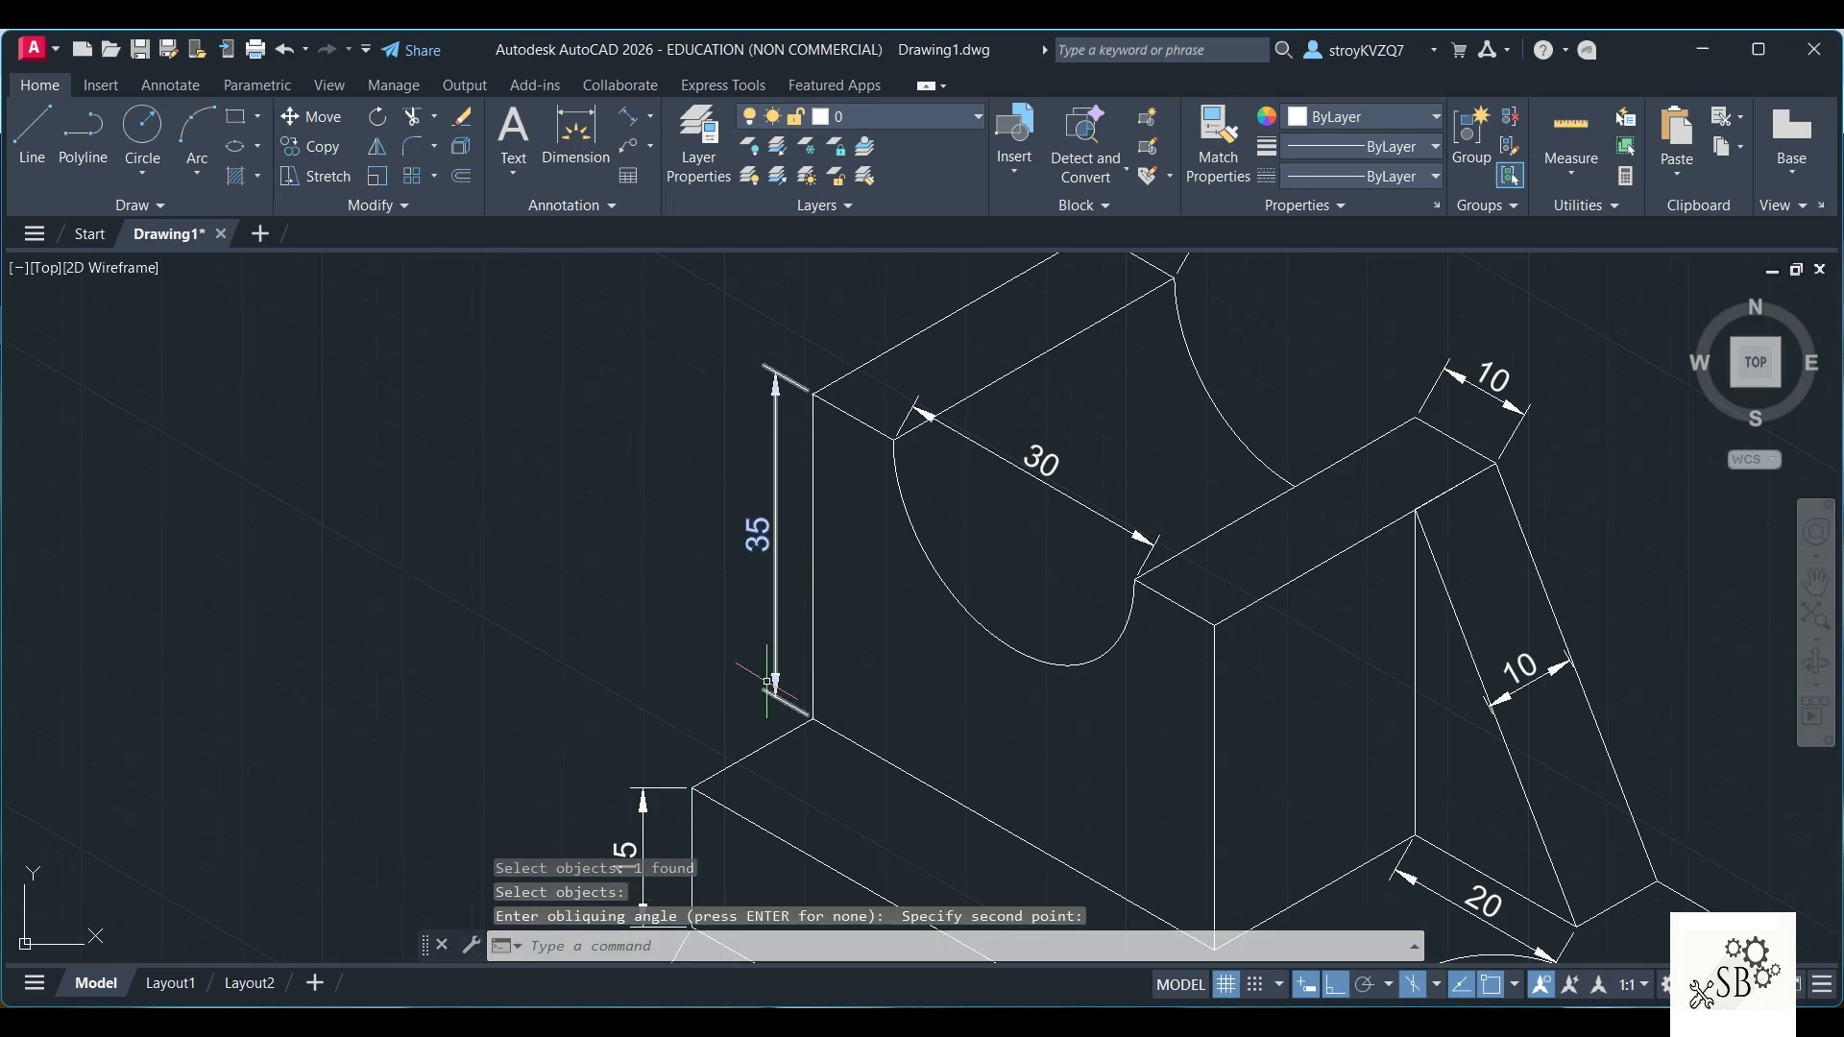
Oblique the 30 dimension across the block's rounded cutout with DIMEDIT so its extension lines run vertically from the cutout's top corners
scroll(787, 639, "down", 2)
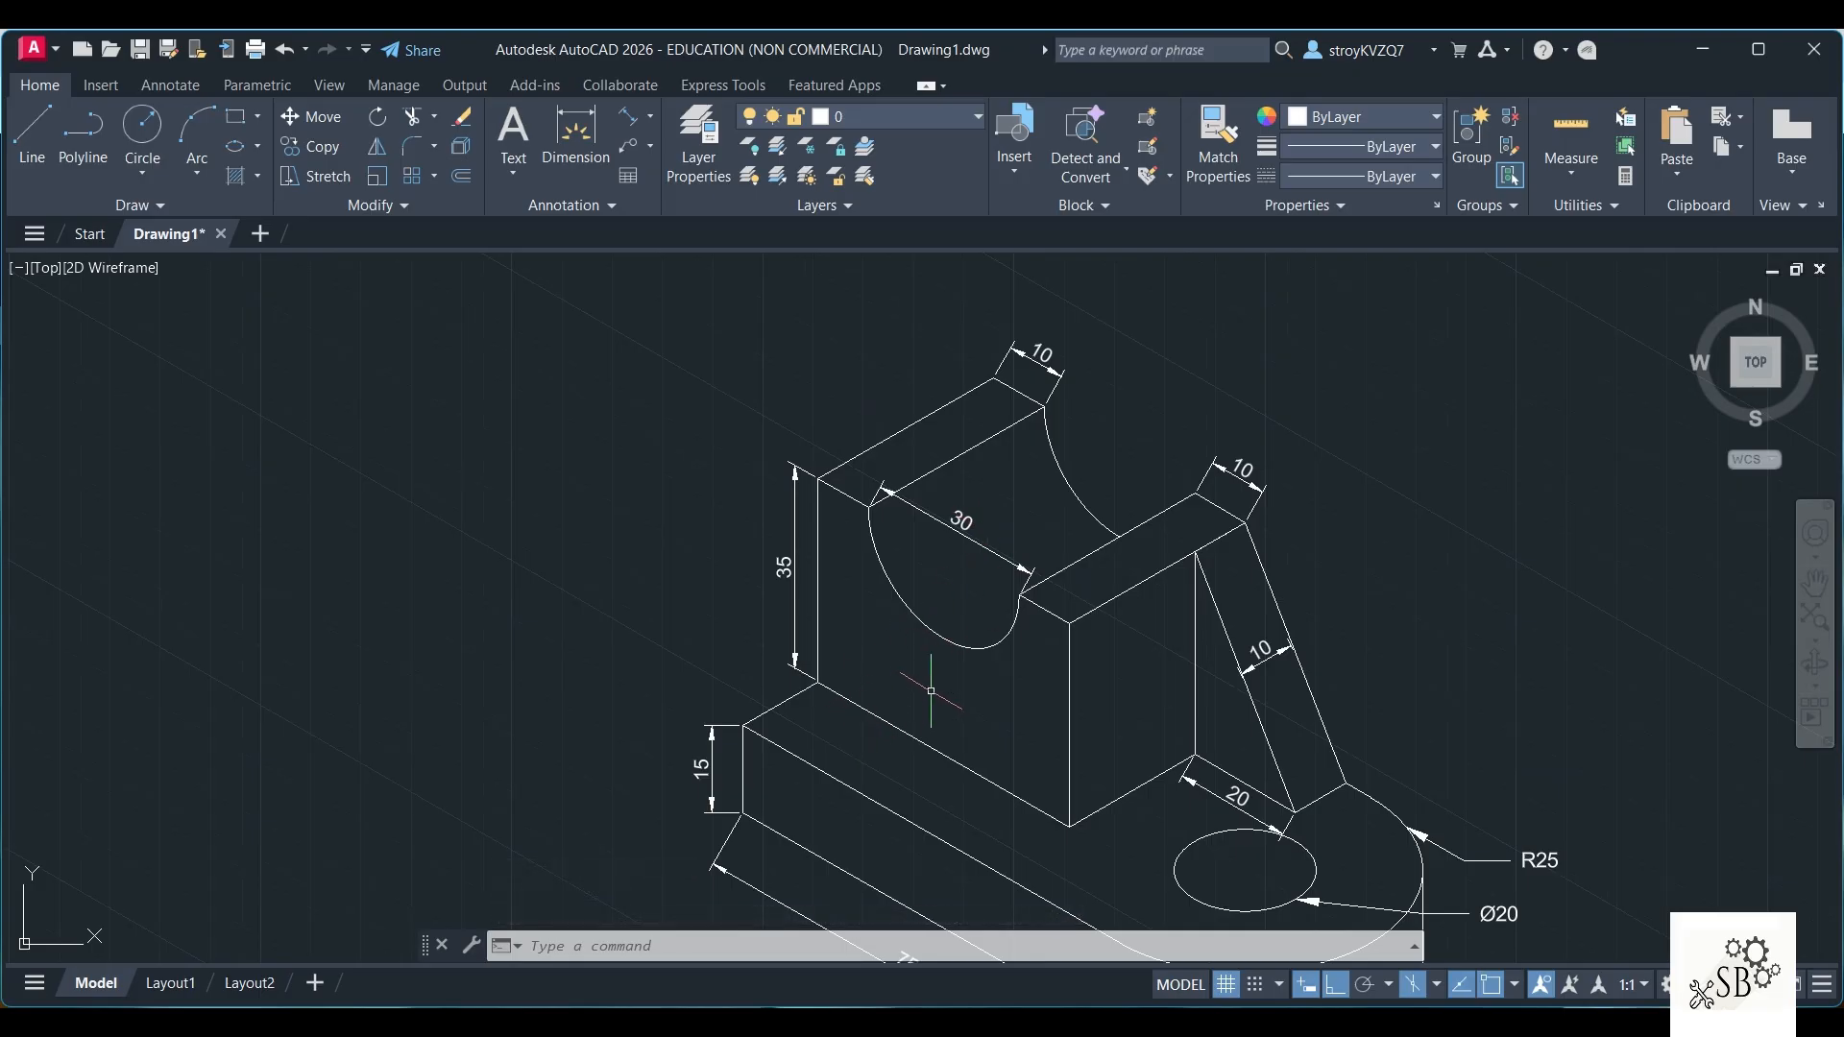
type("ded")
key("Return")
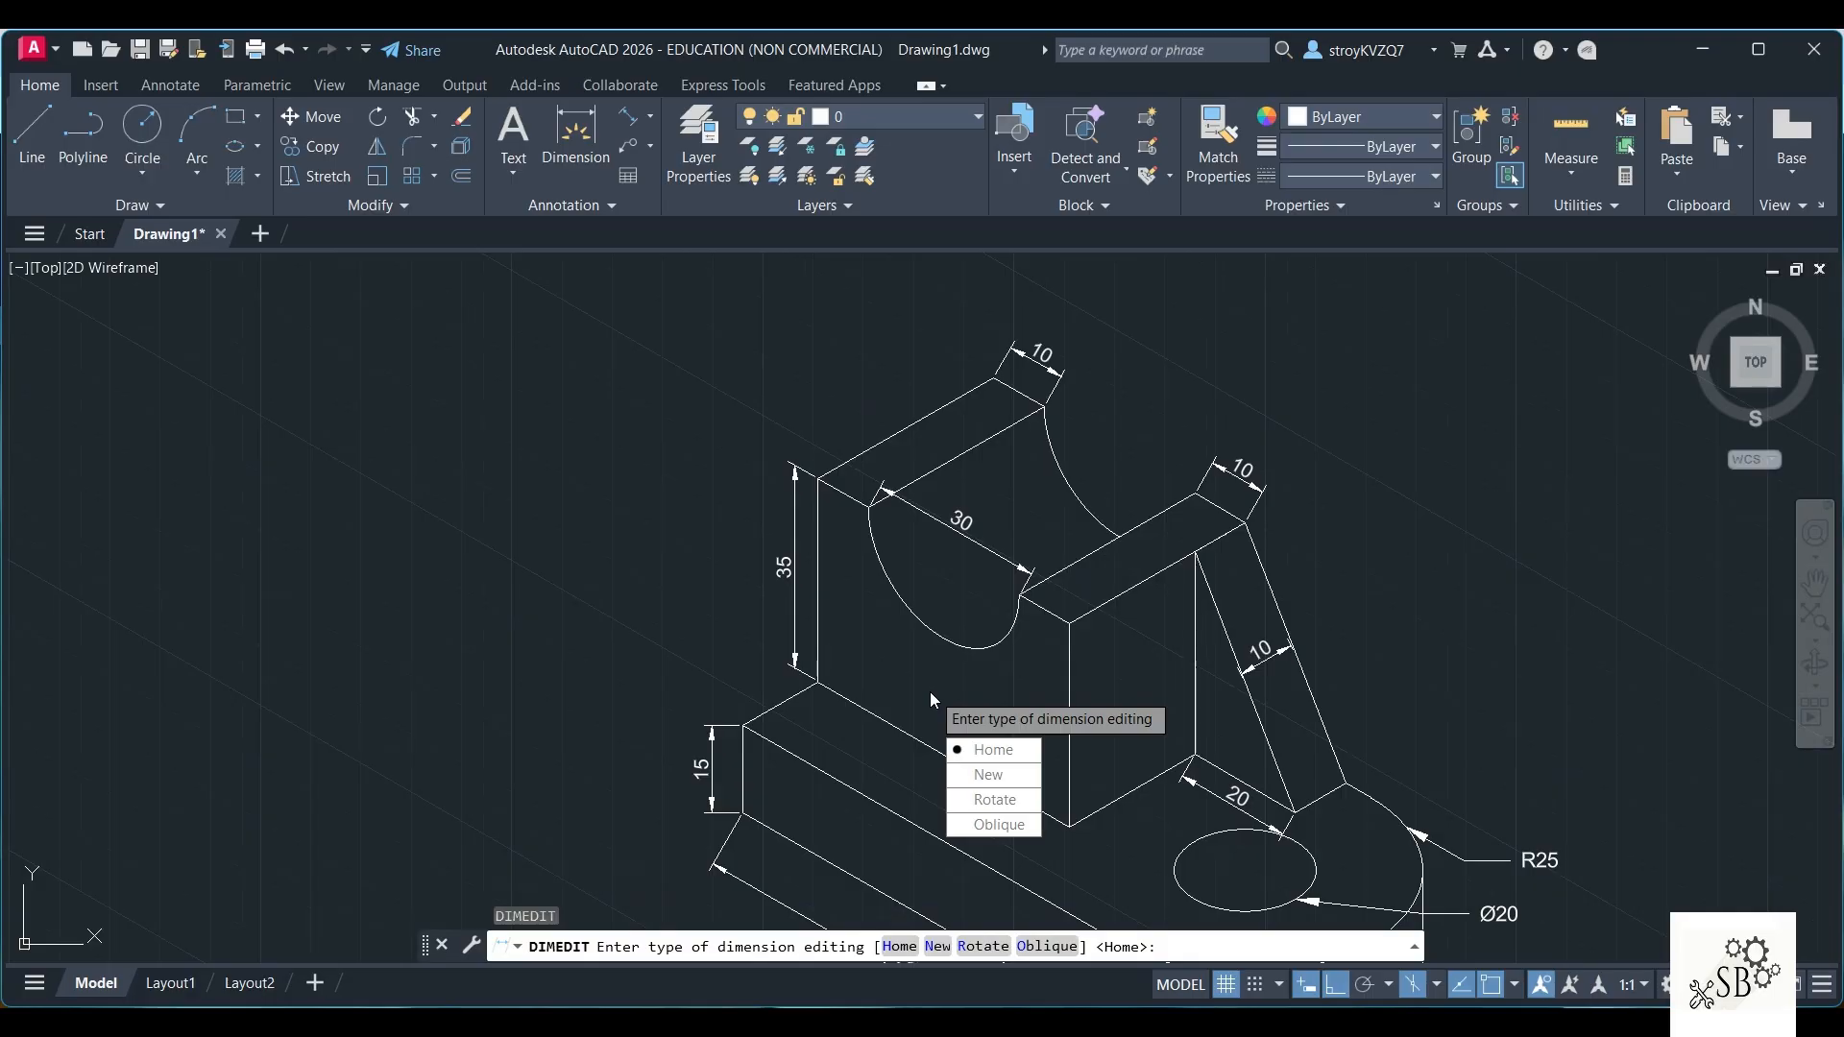
left_click(998, 825)
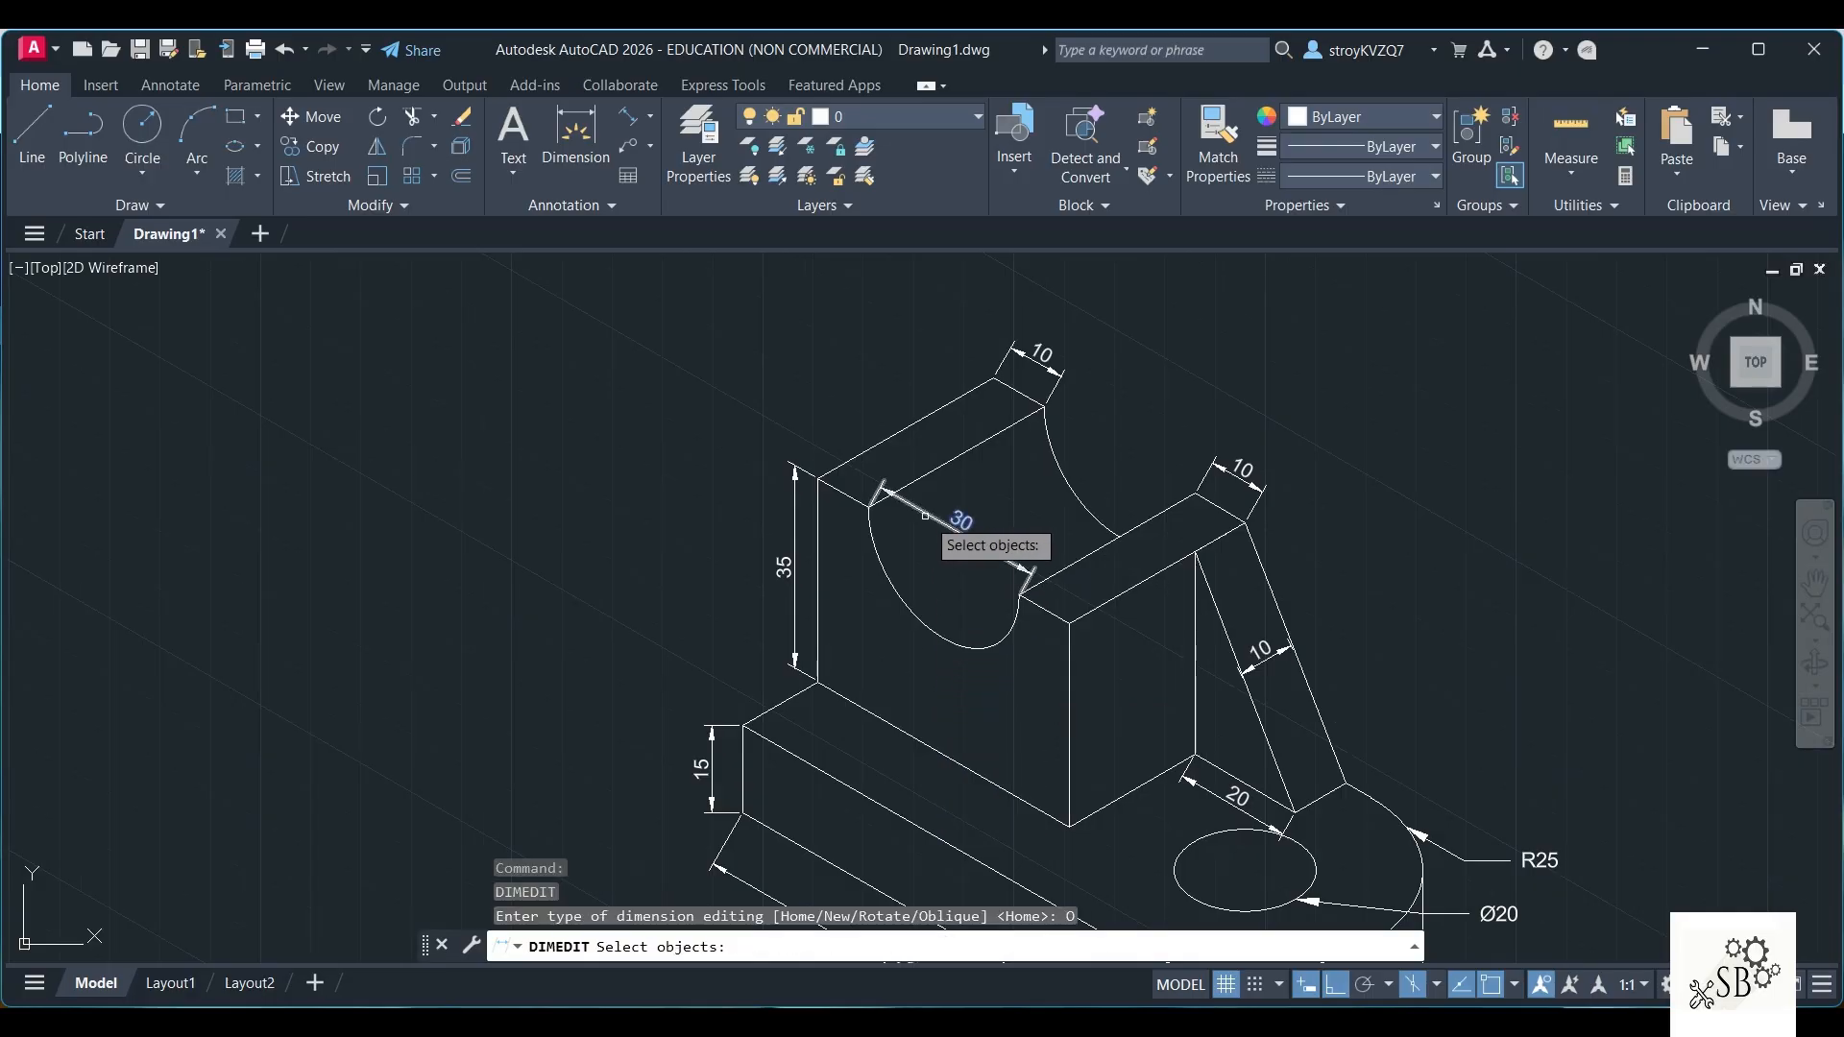
left_click(958, 519)
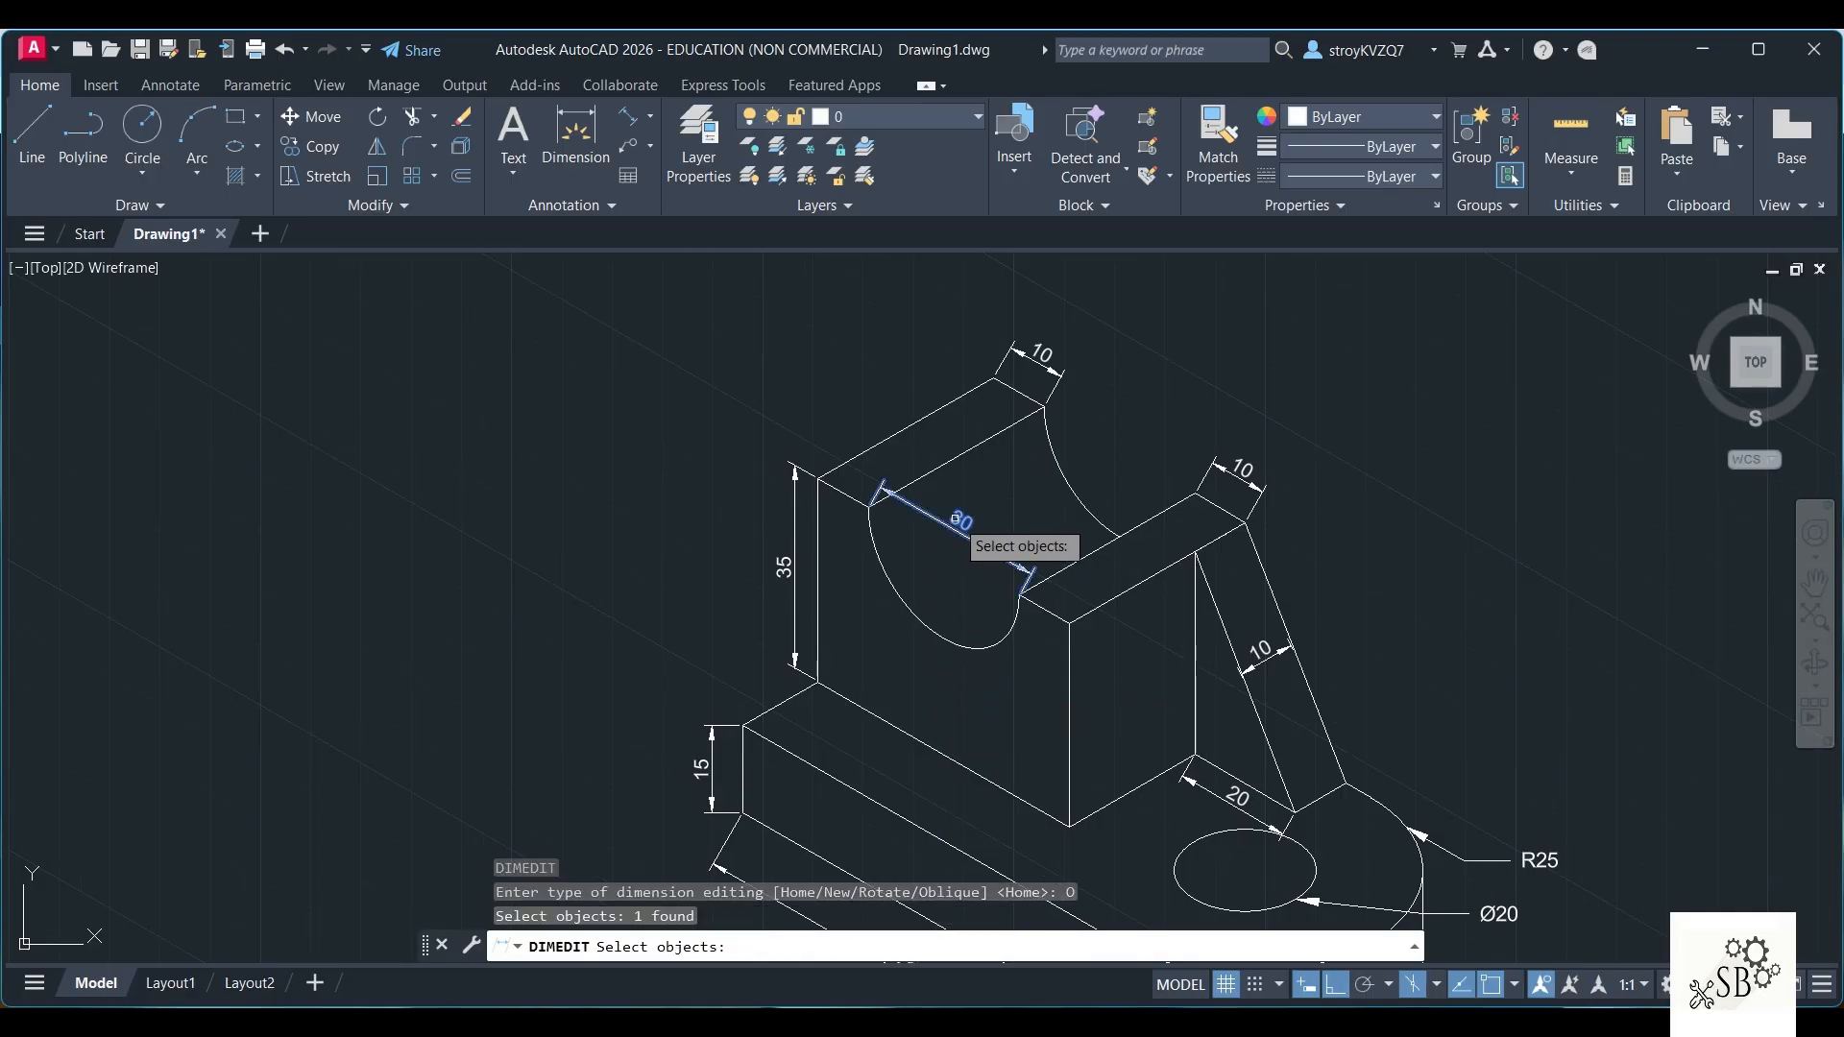
key("Return")
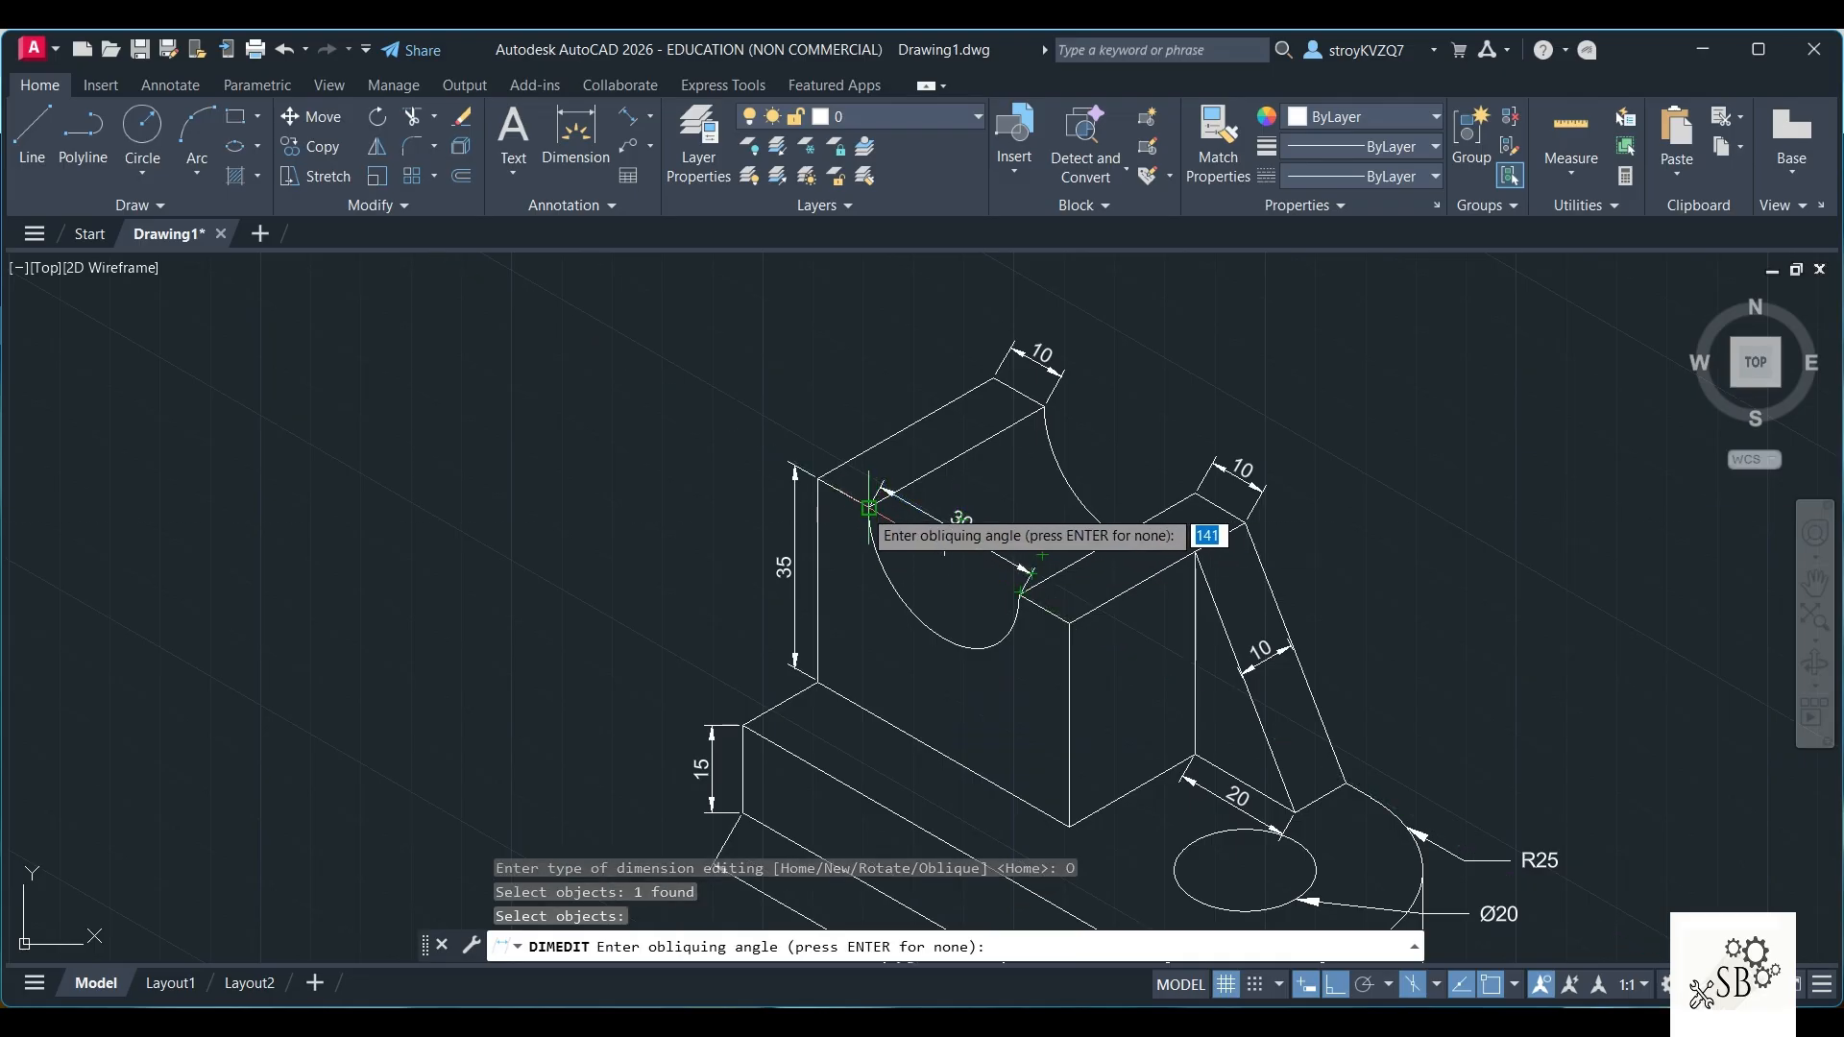
scroll(869, 501, "up", 2)
left_click(868, 505)
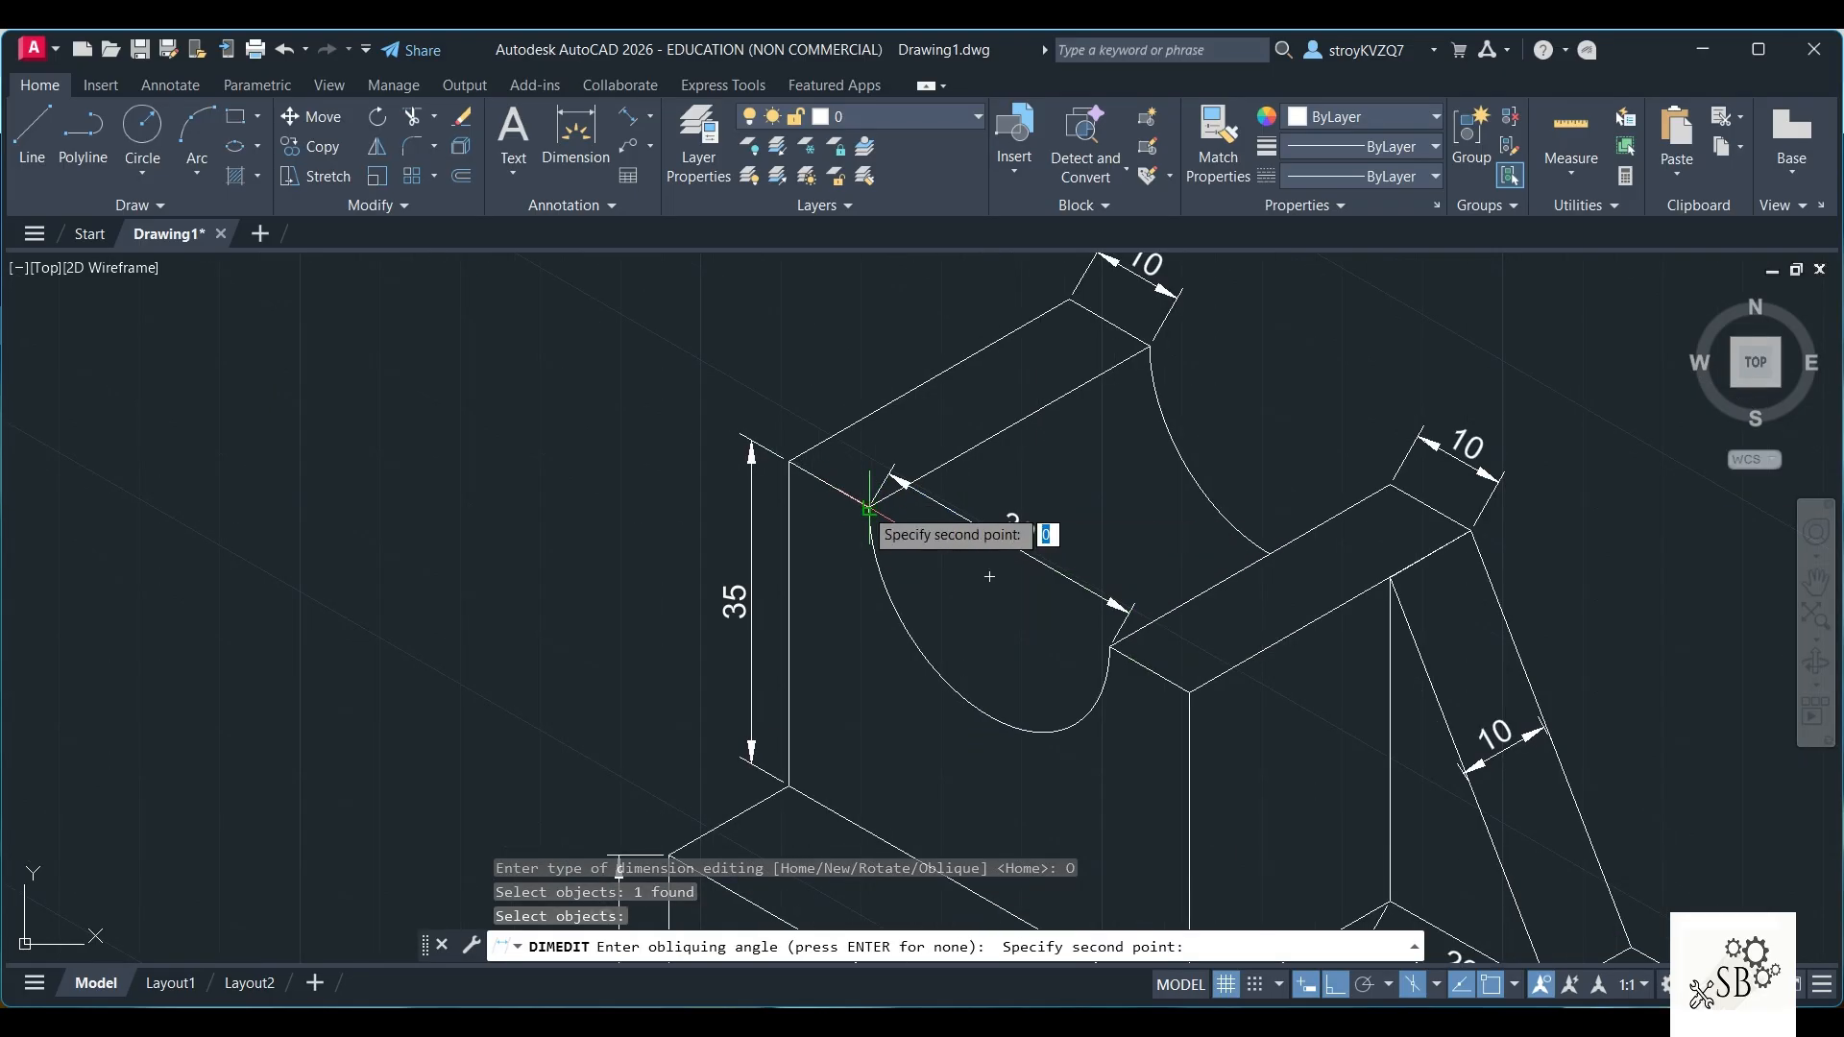
left_click(989, 577)
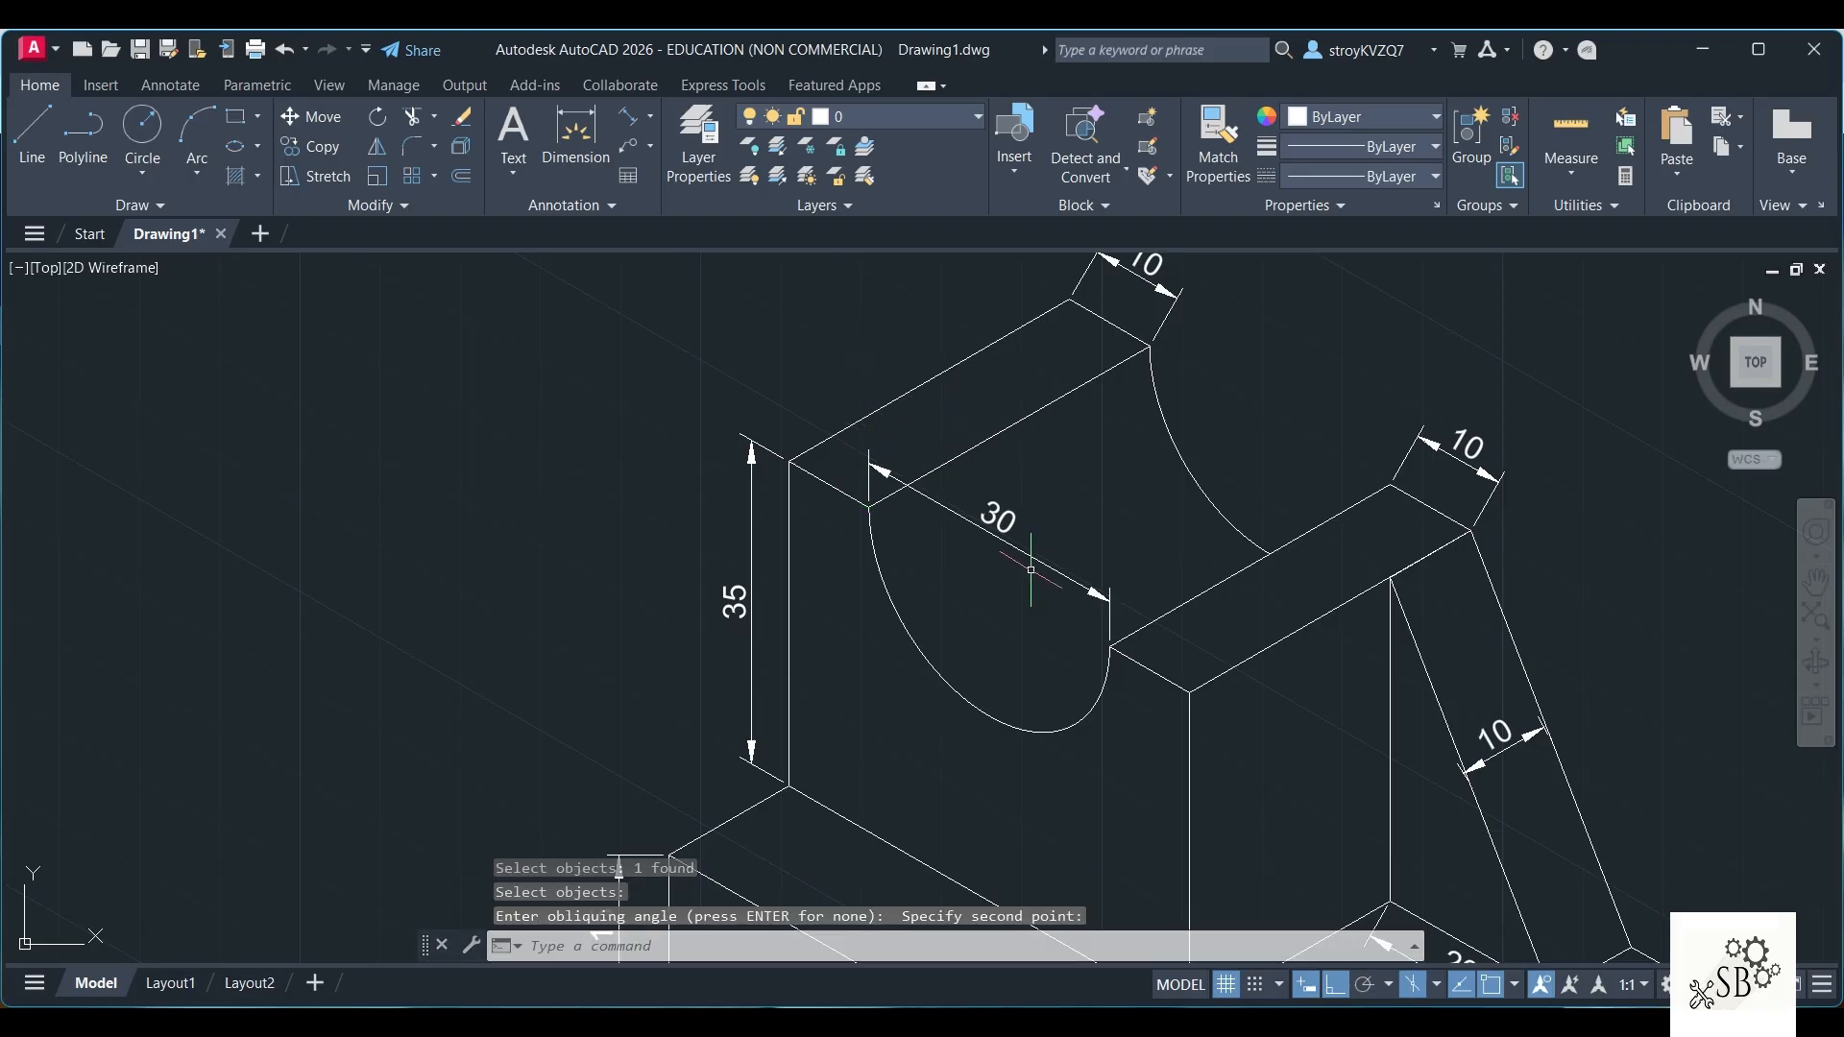
Oblique both 10 dimensions on top of the upright block together, picking a vertical angle from the block's top corner
scroll(1063, 560, "down", 2)
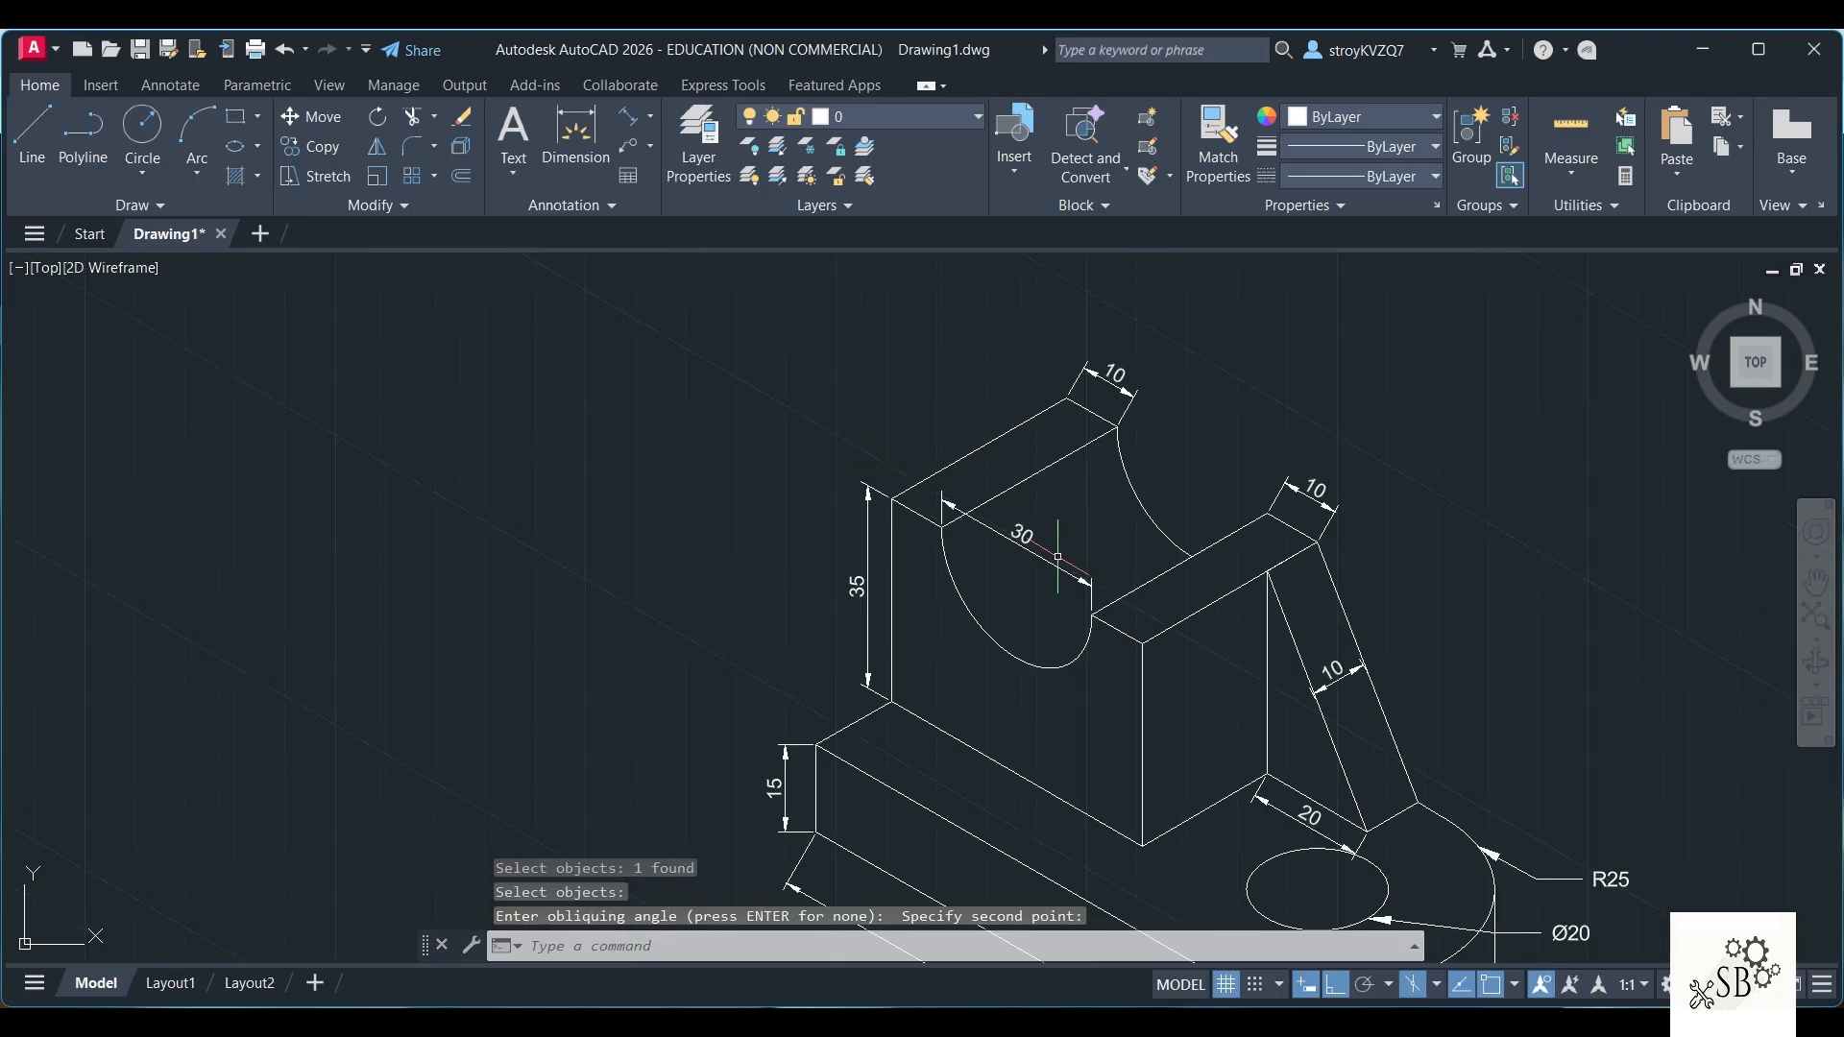
key("Return")
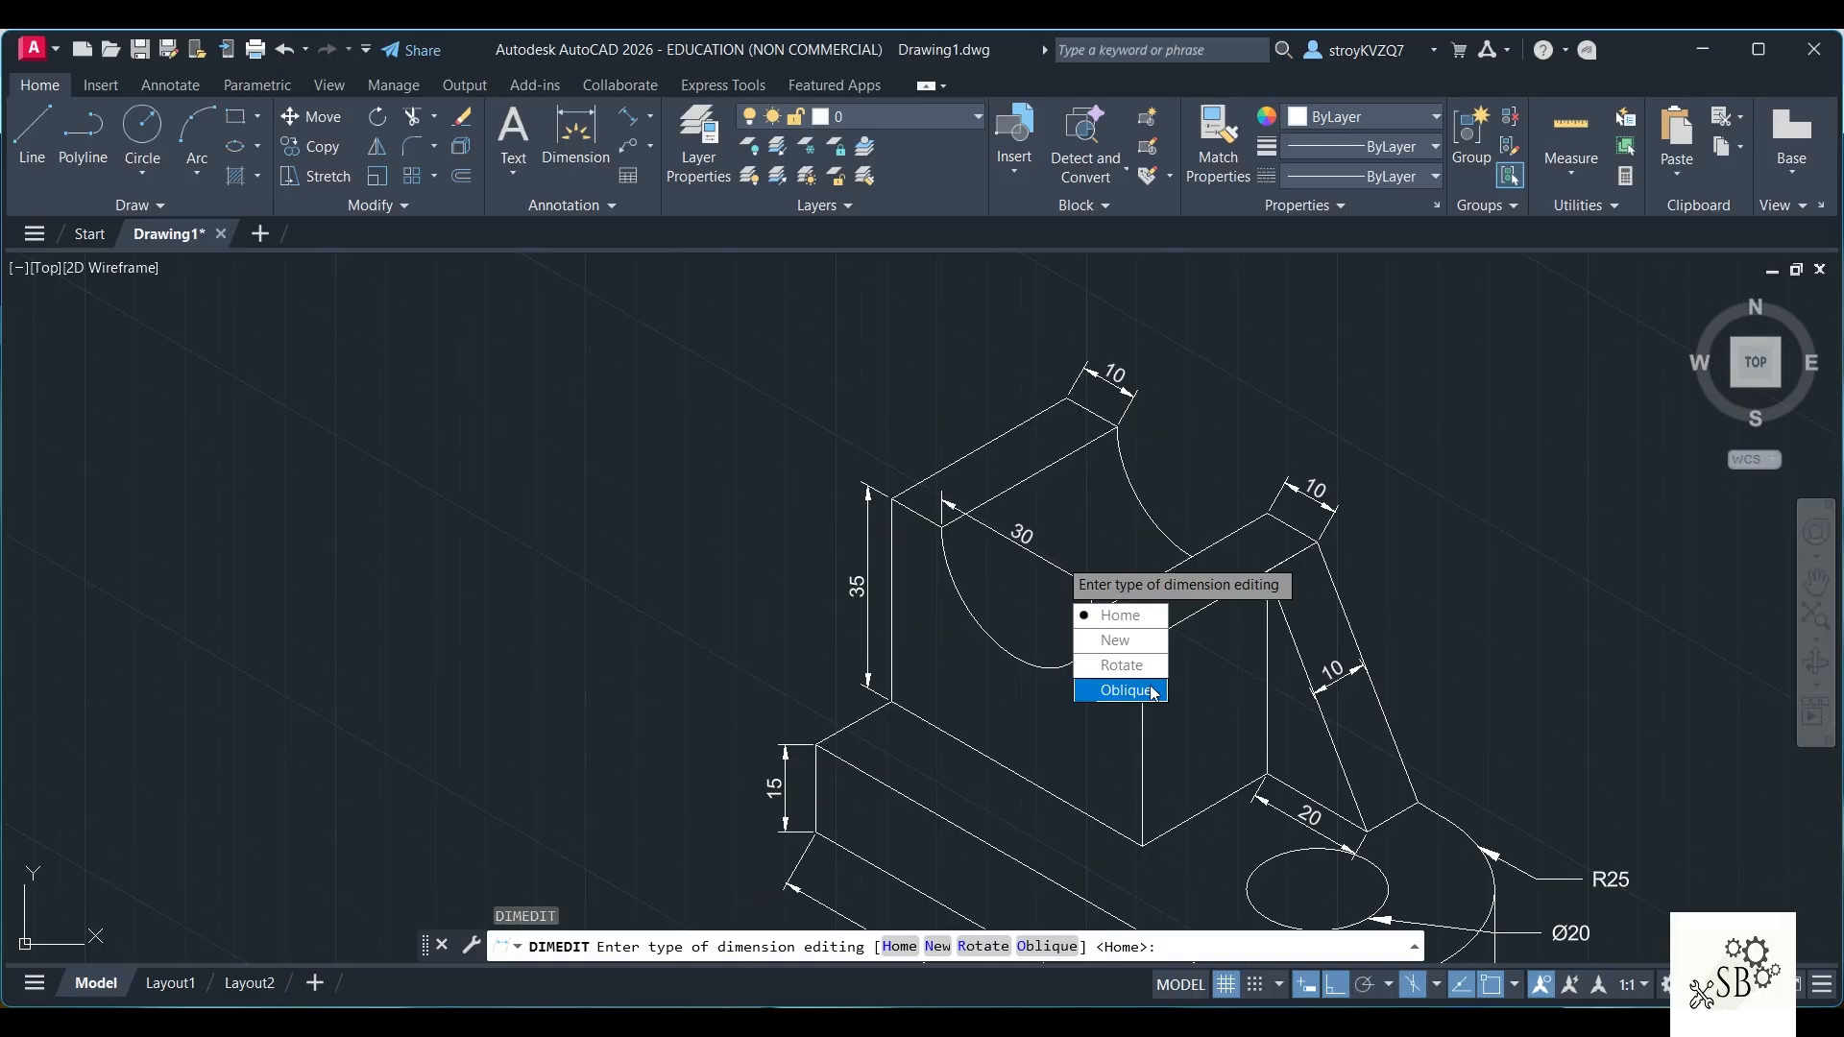
left_click(1154, 691)
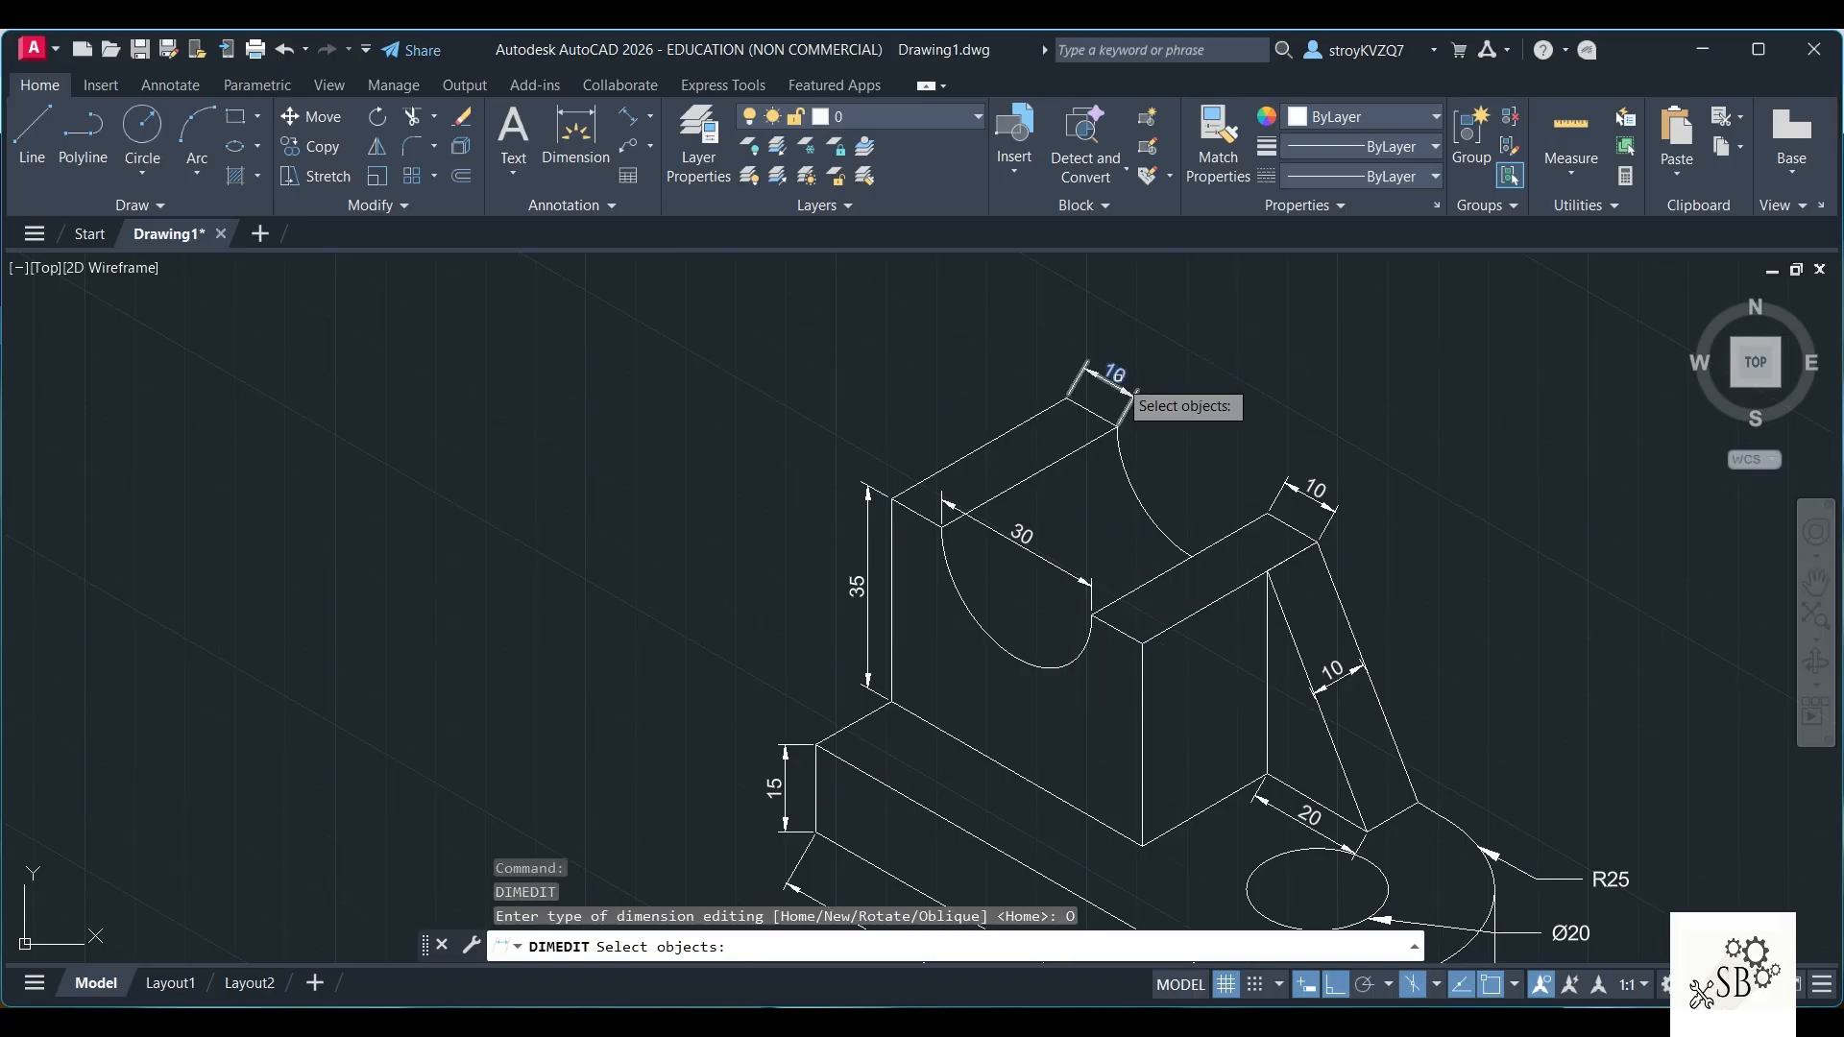
left_click(1118, 376)
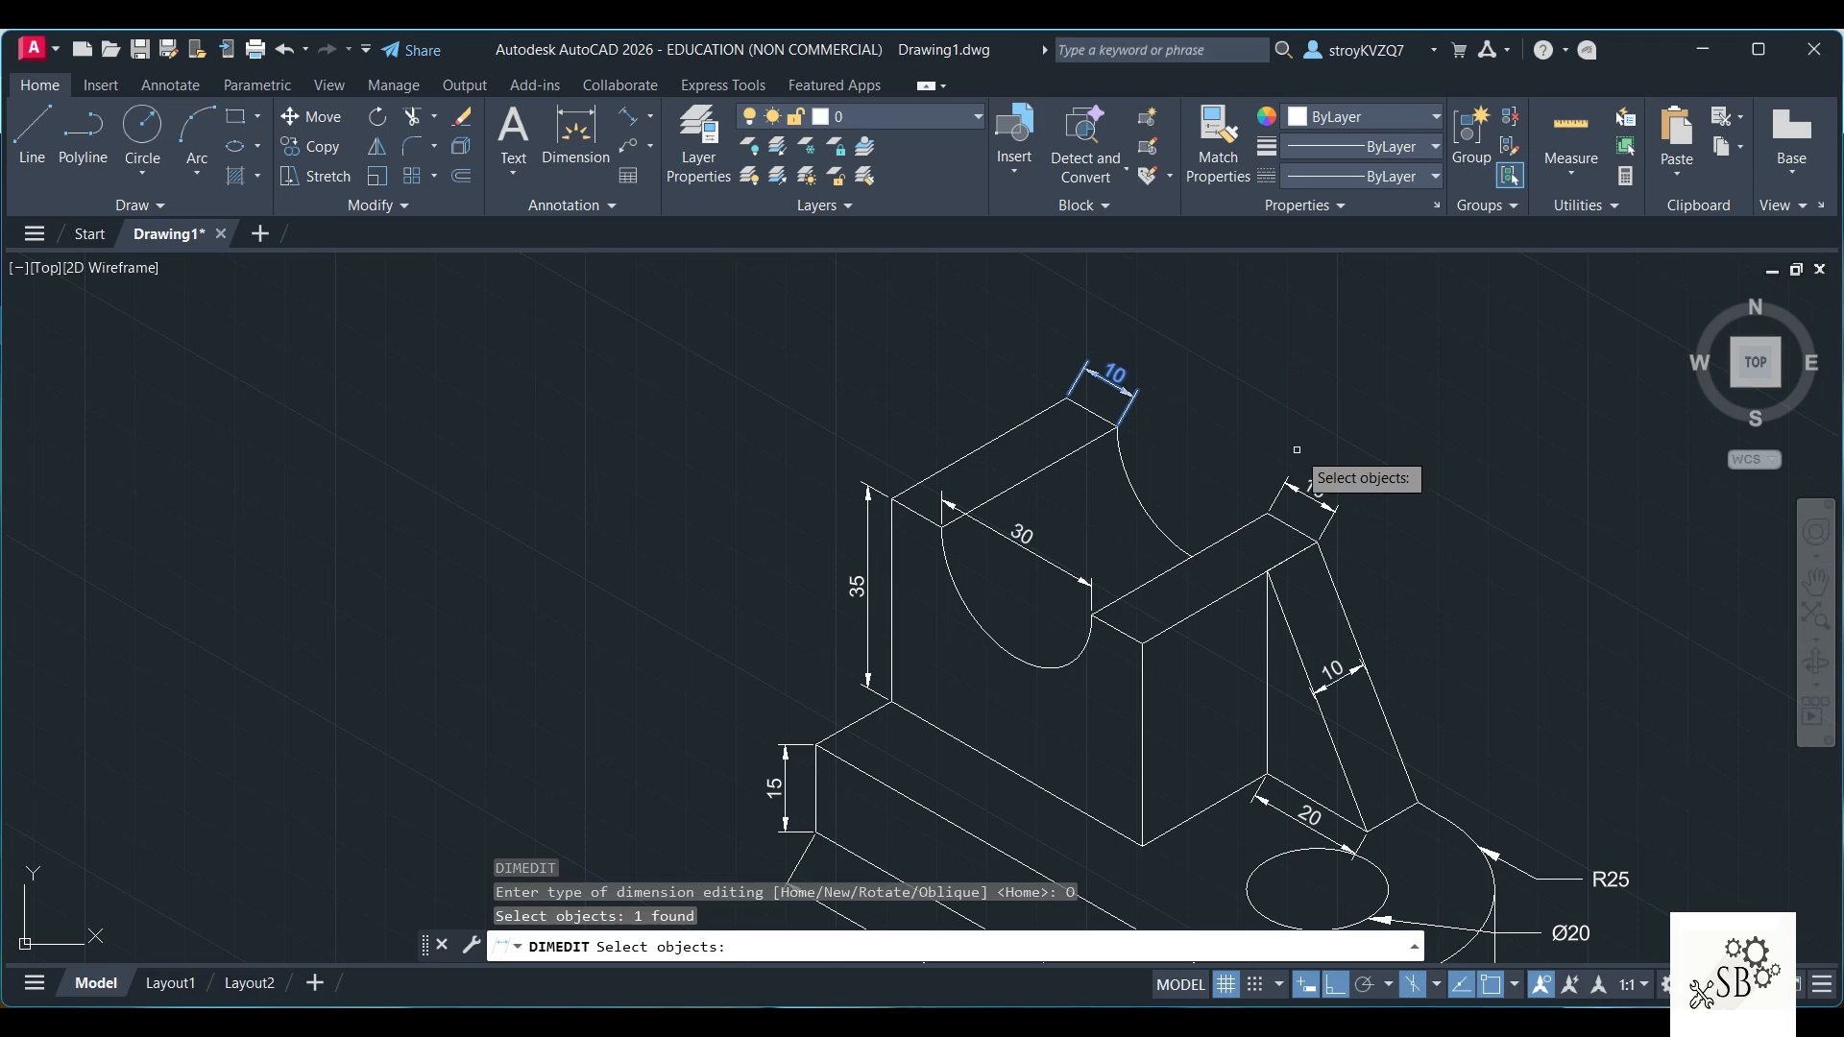
left_click(1330, 480)
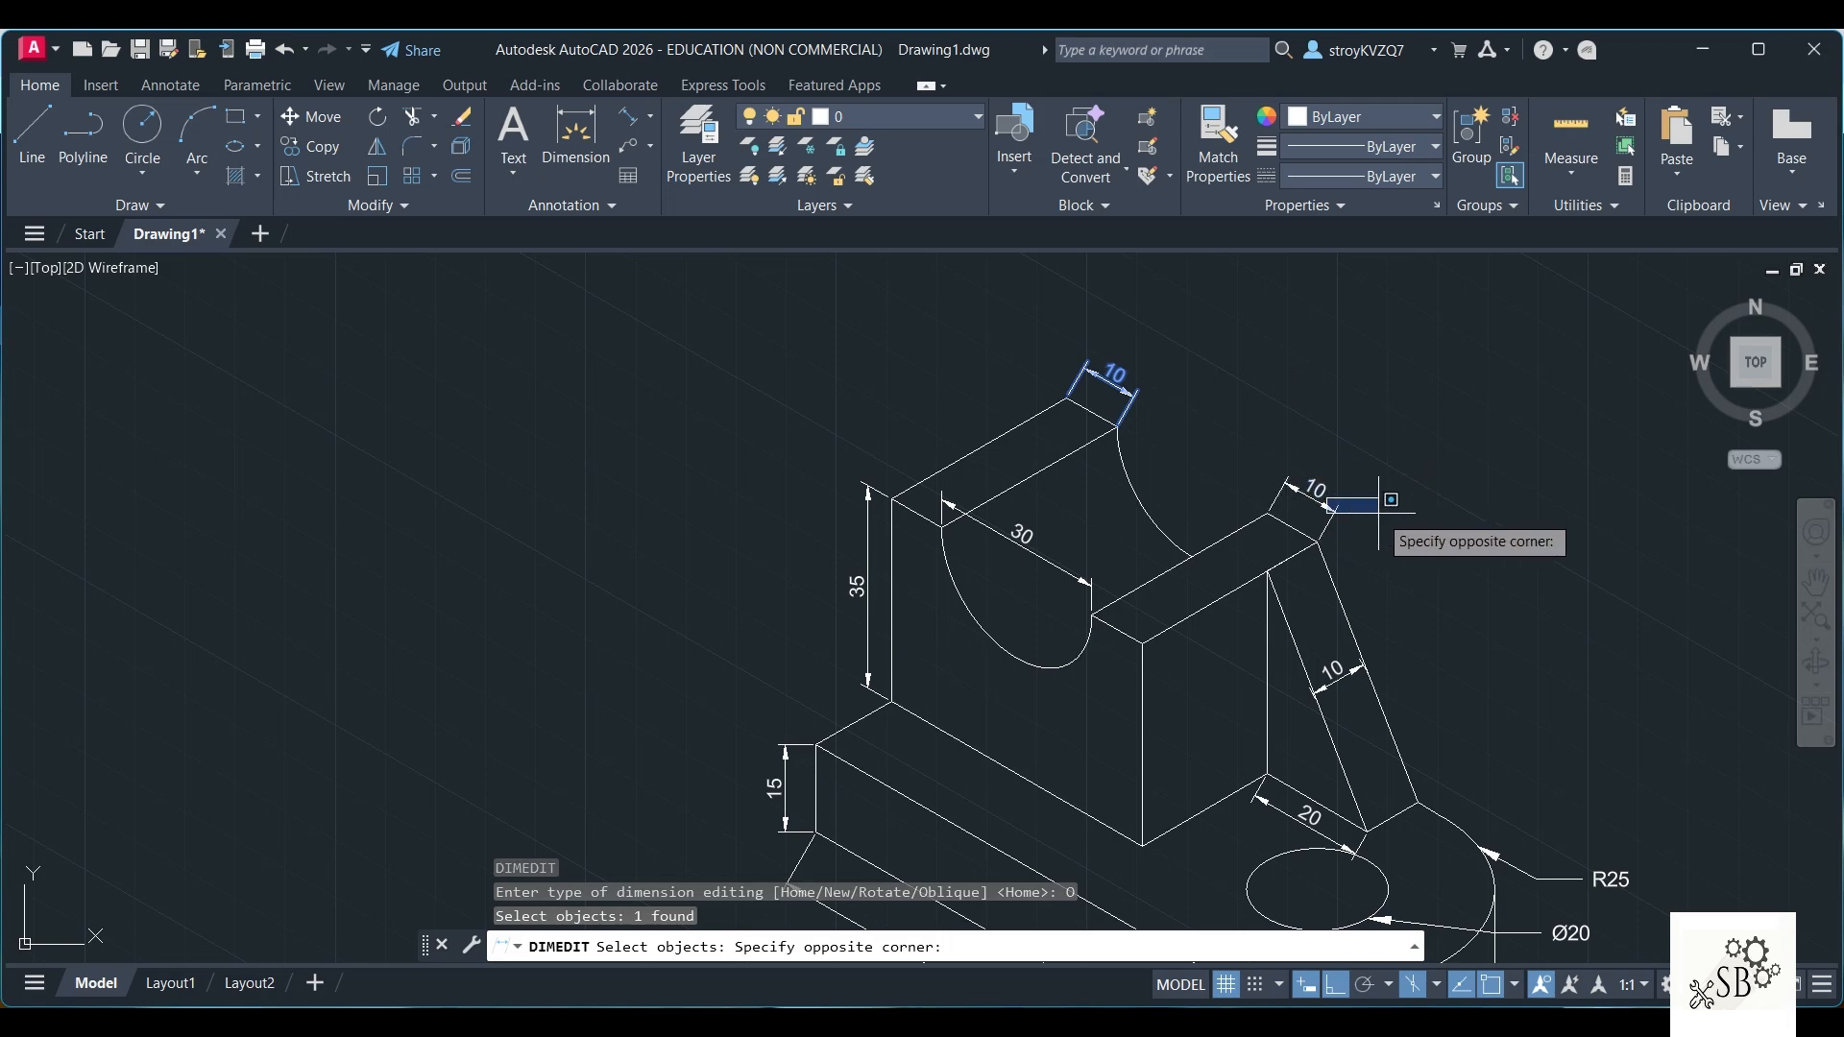
left_click(1336, 519)
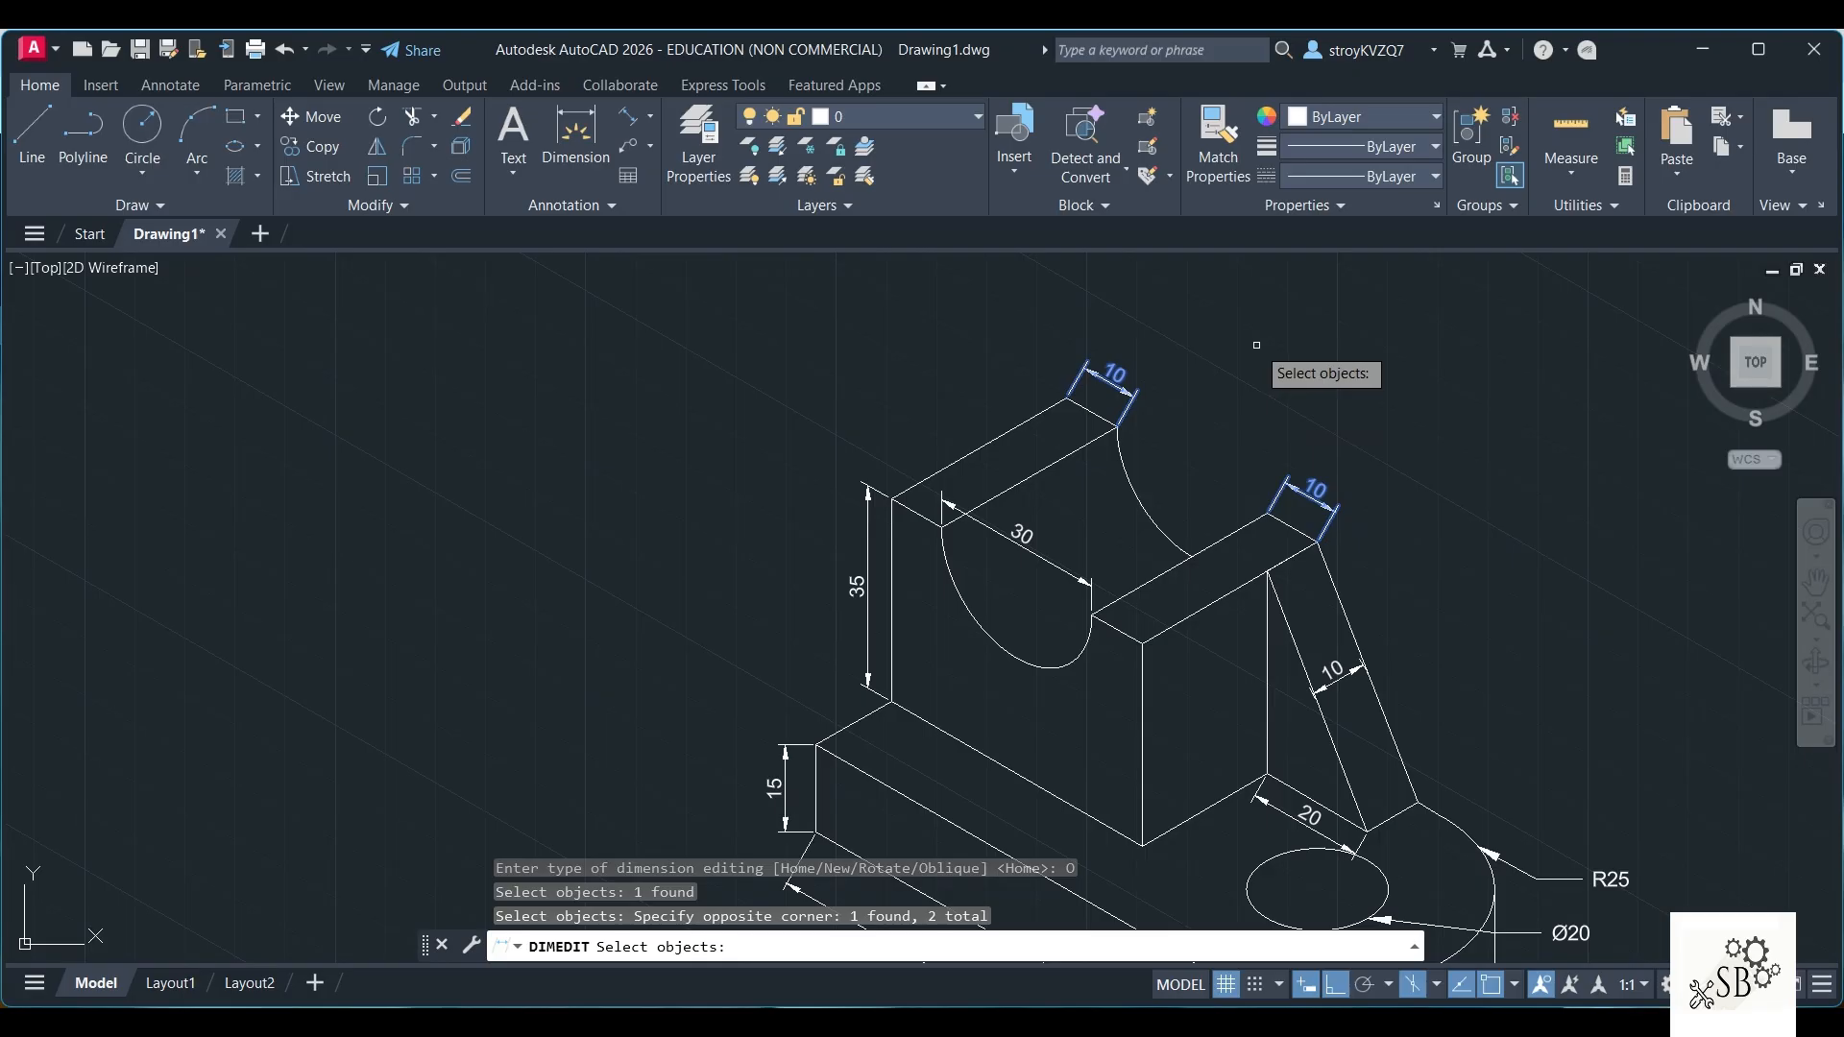
key("Return")
left_click(1268, 514)
left_click(1268, 423)
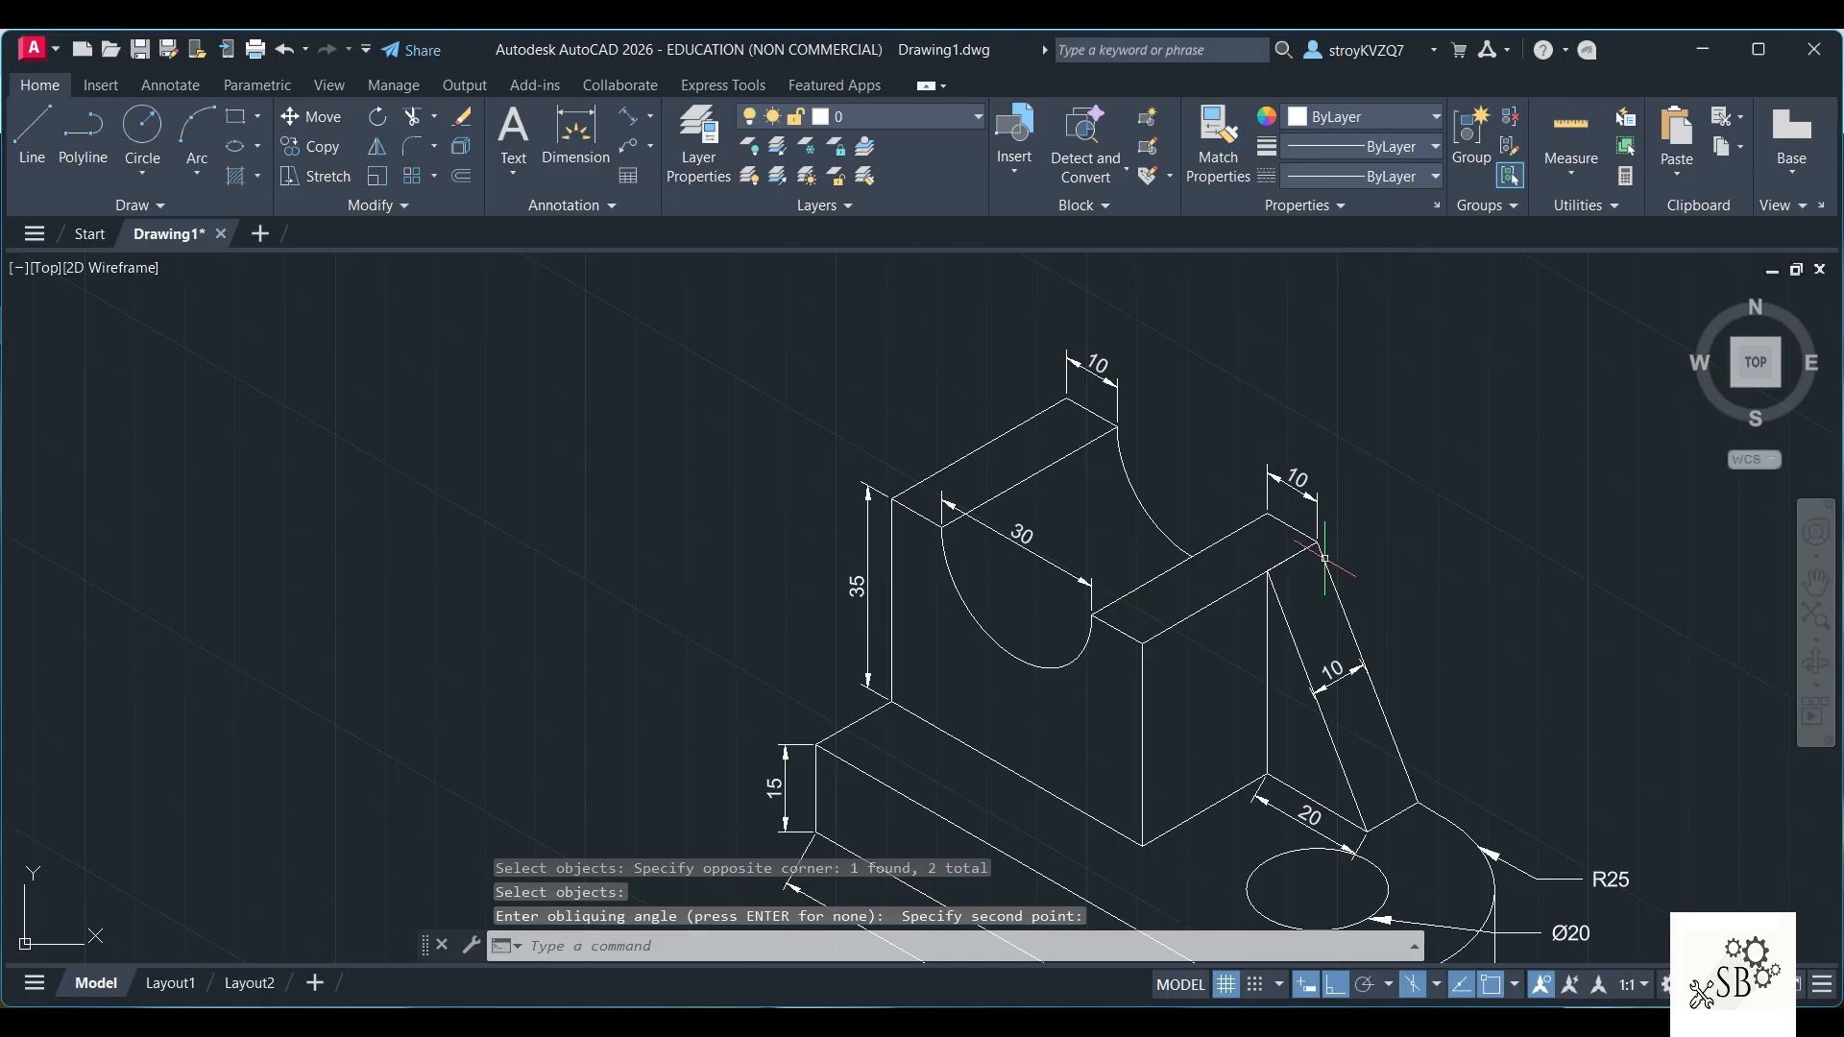
Try to oblique the 20 dimension at the rib's base with vertical extension lines
middle_click_drag(1379, 626, 1341, 572)
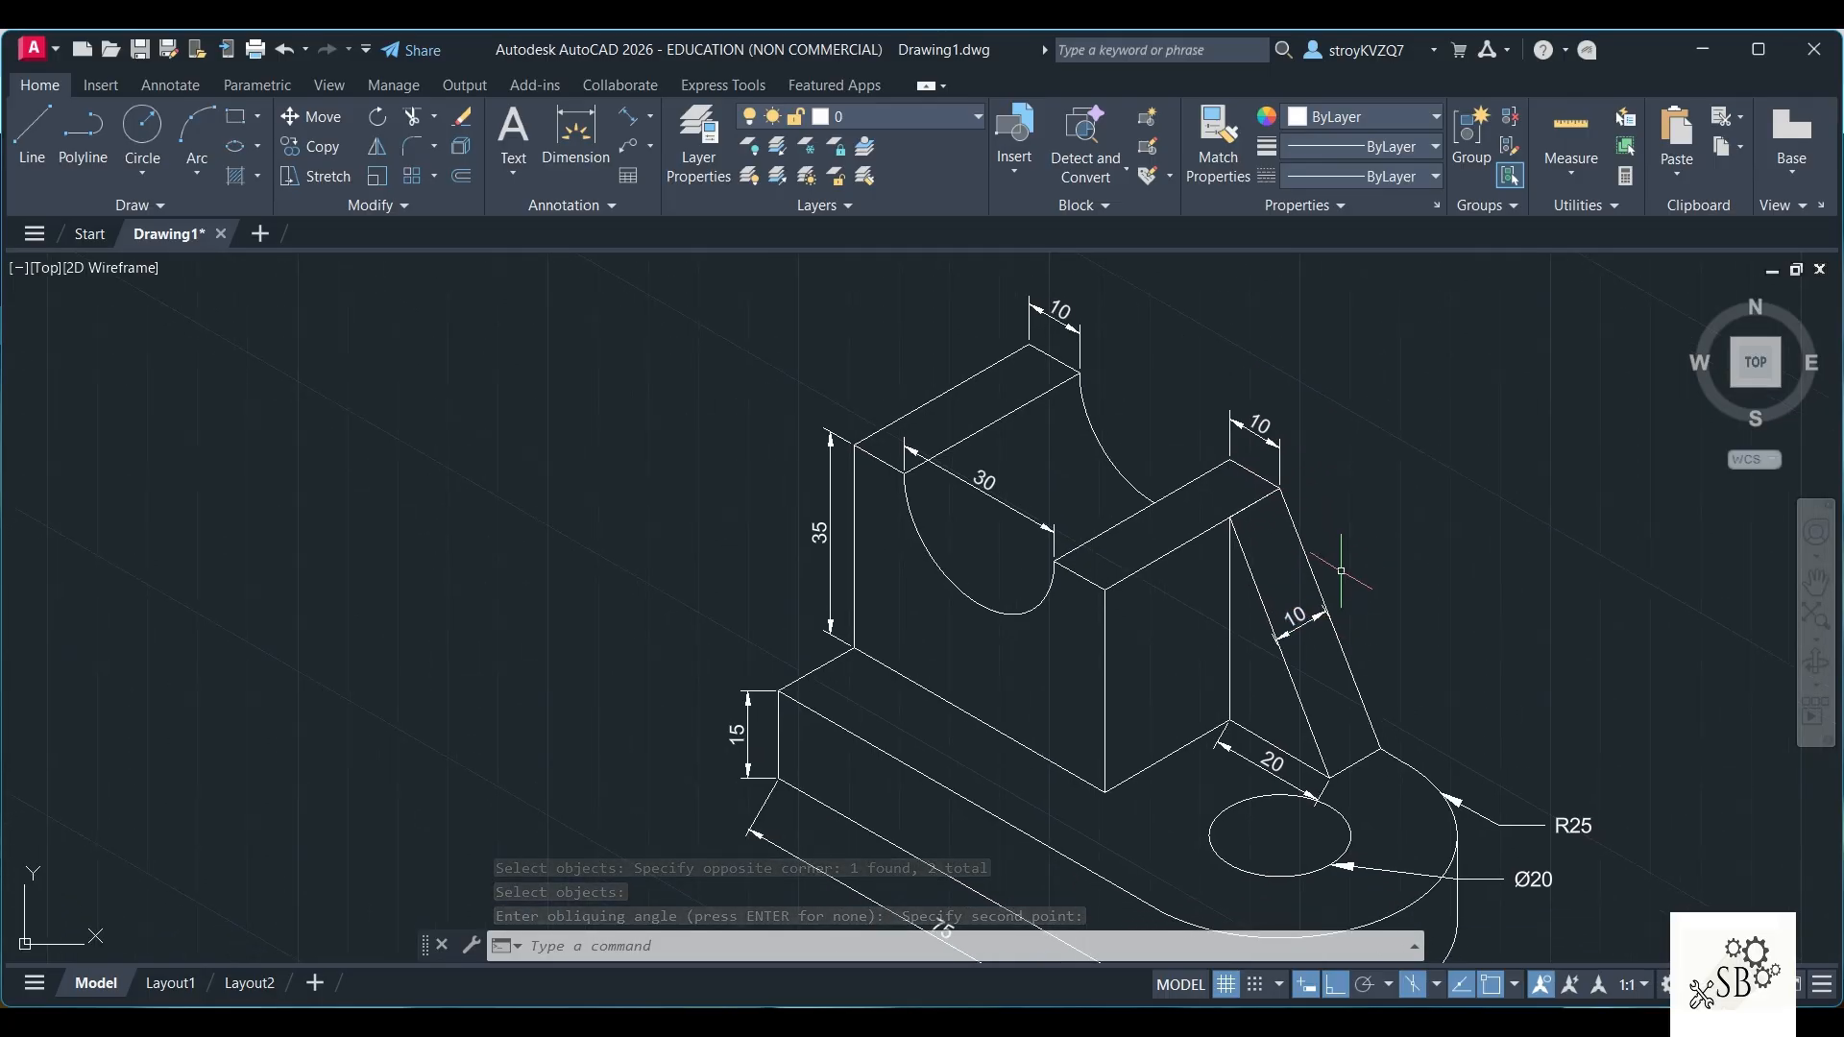
key("Return")
left_click(1387, 705)
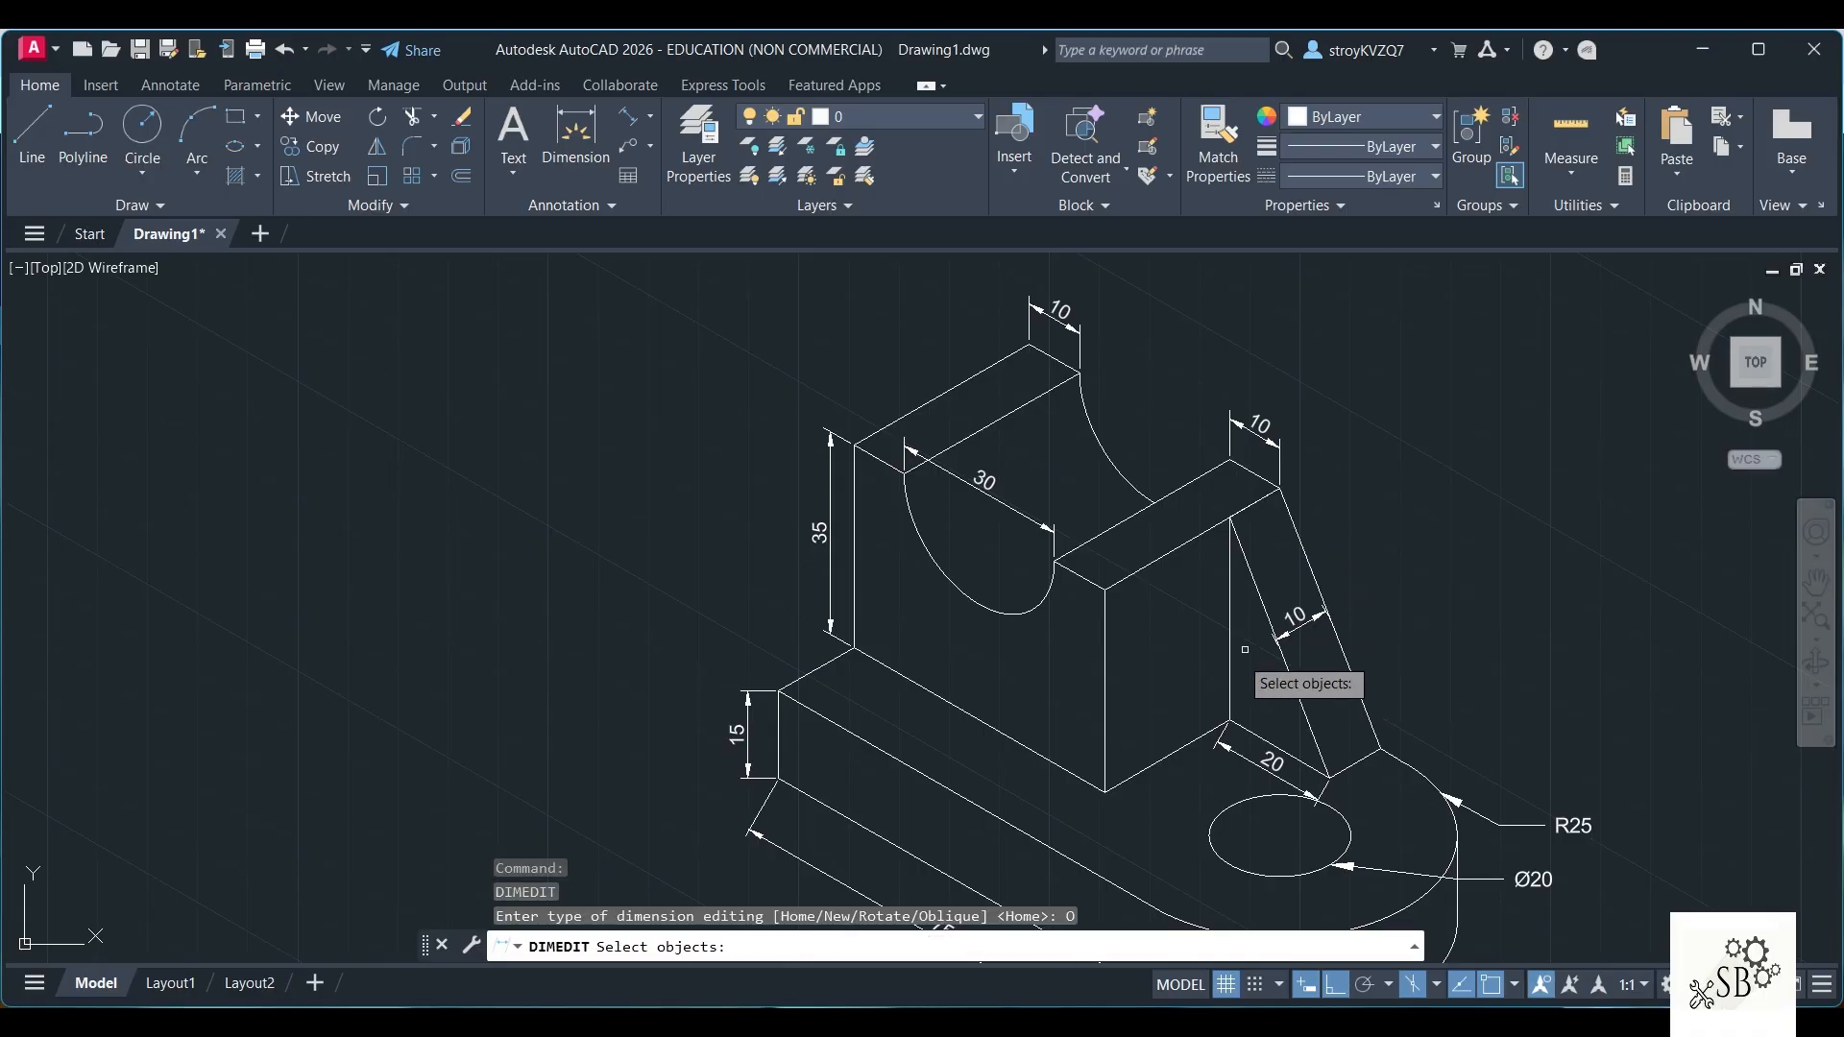
left_click(1288, 781)
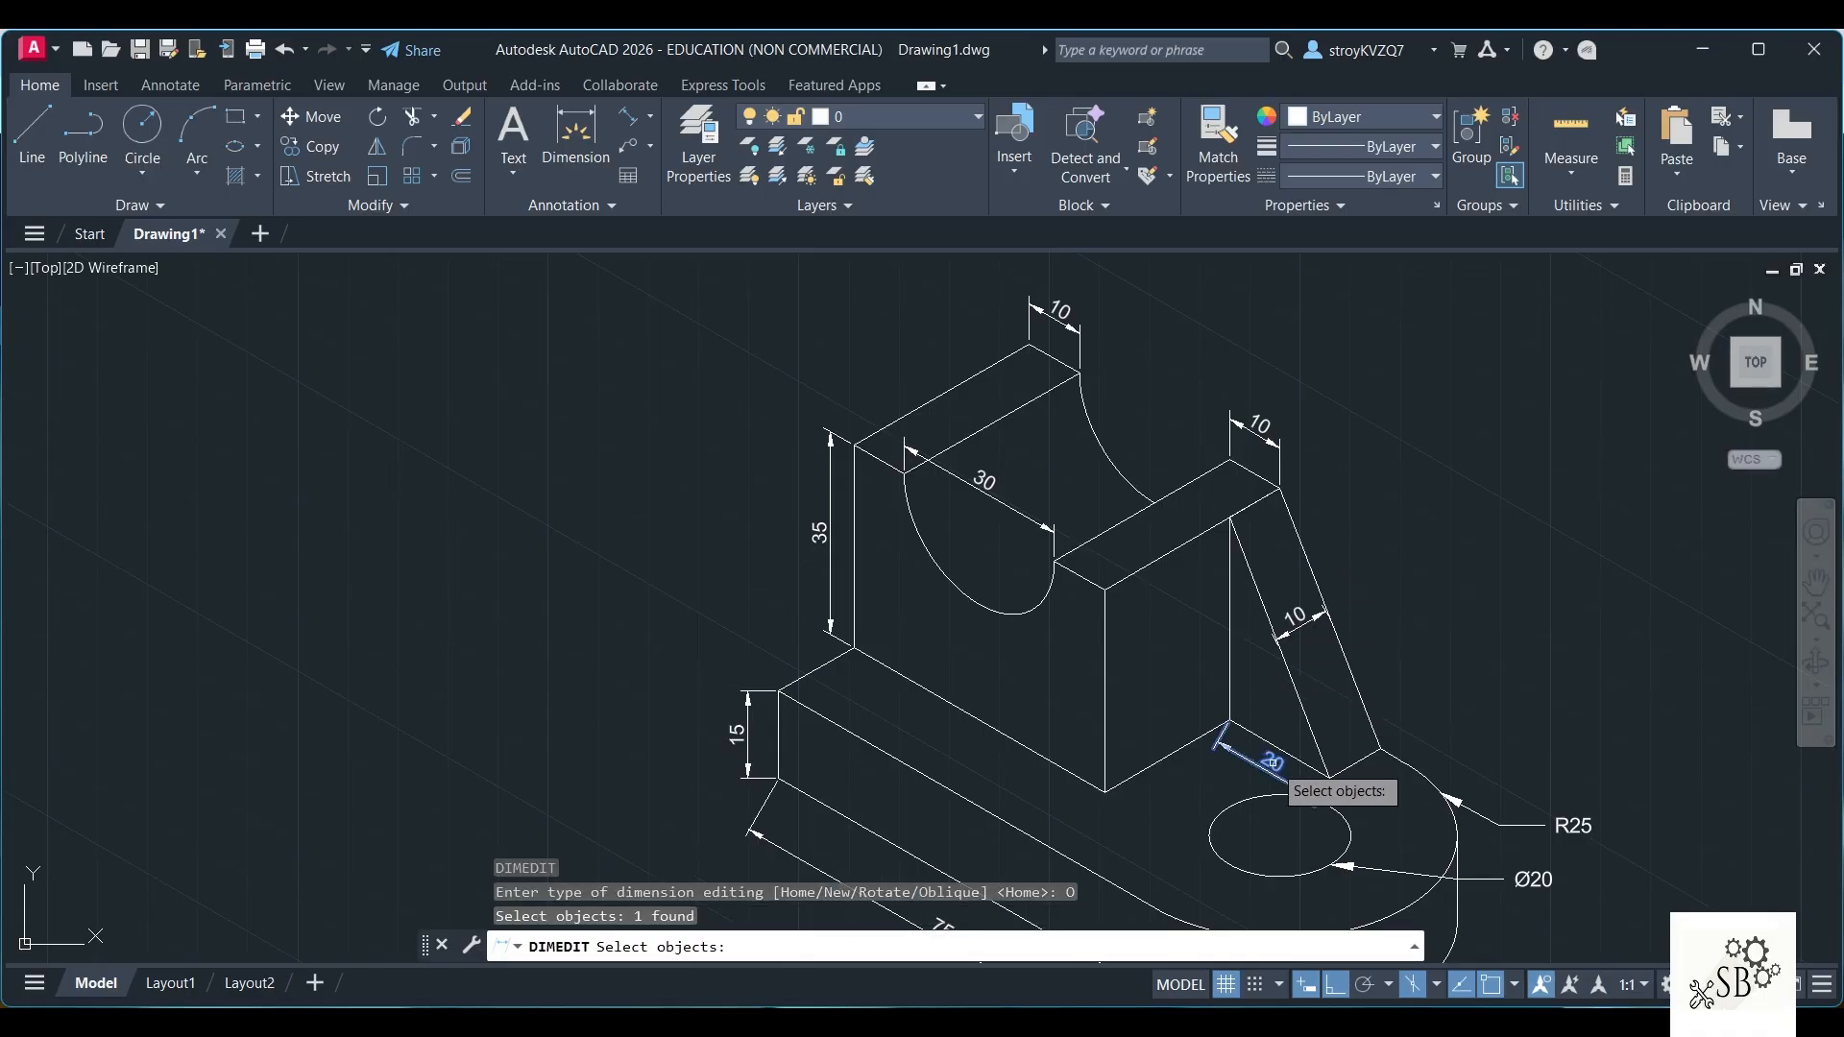
key("Return")
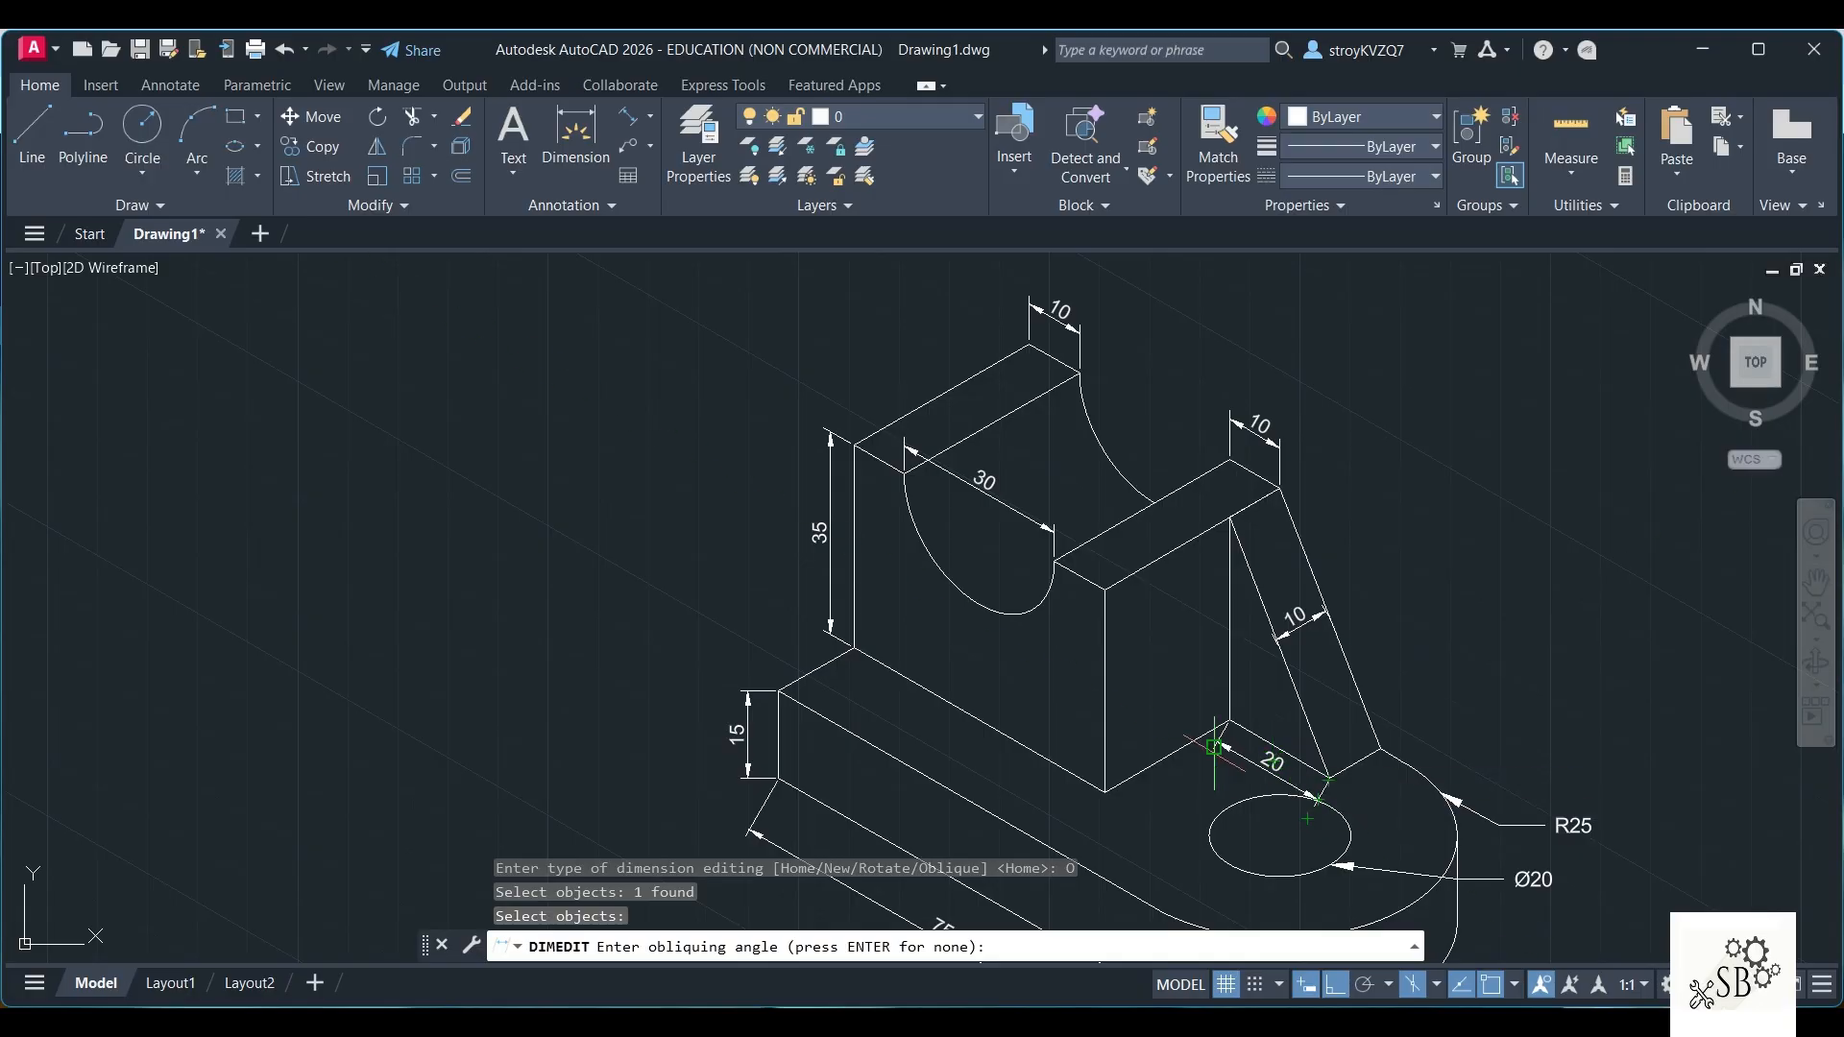
left_click(1230, 719)
left_click(1230, 753)
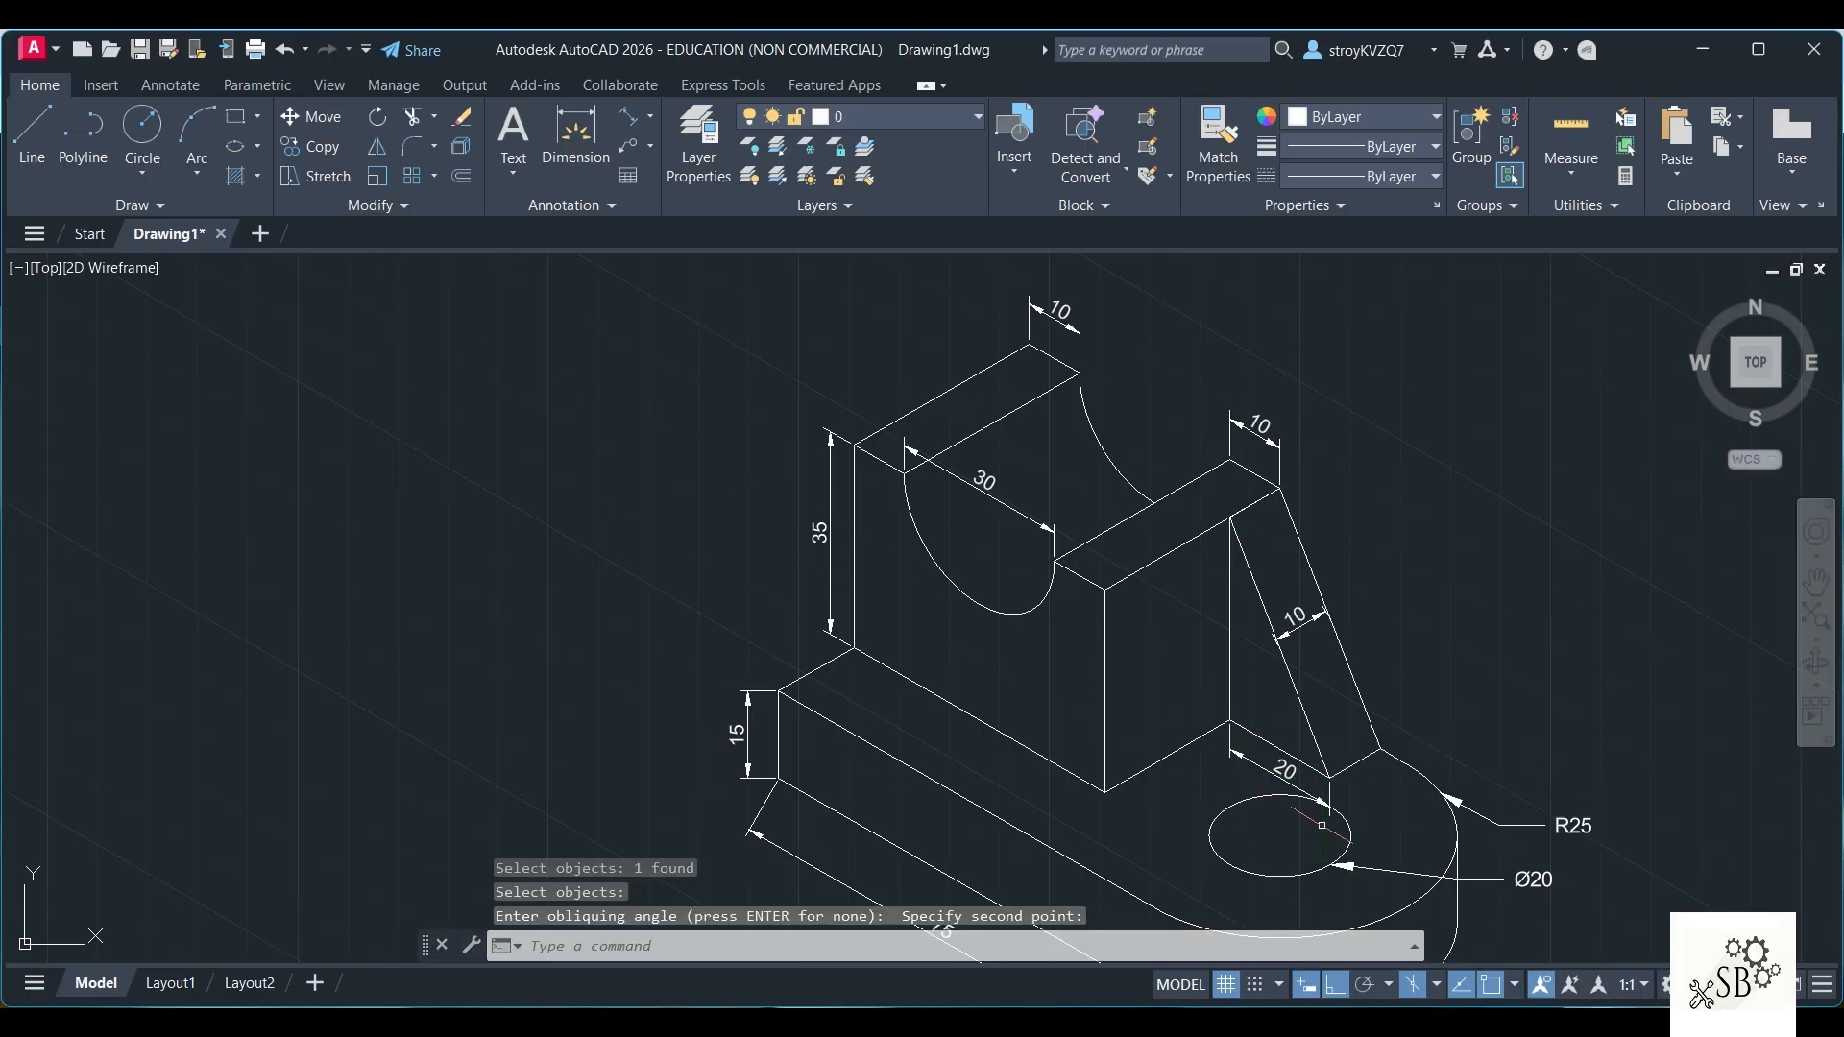
Oblique the 20 dimension at the rib's base so its extension lines follow the block's lower edge on the base plate
middle_click_drag(1455, 835, 1397, 656)
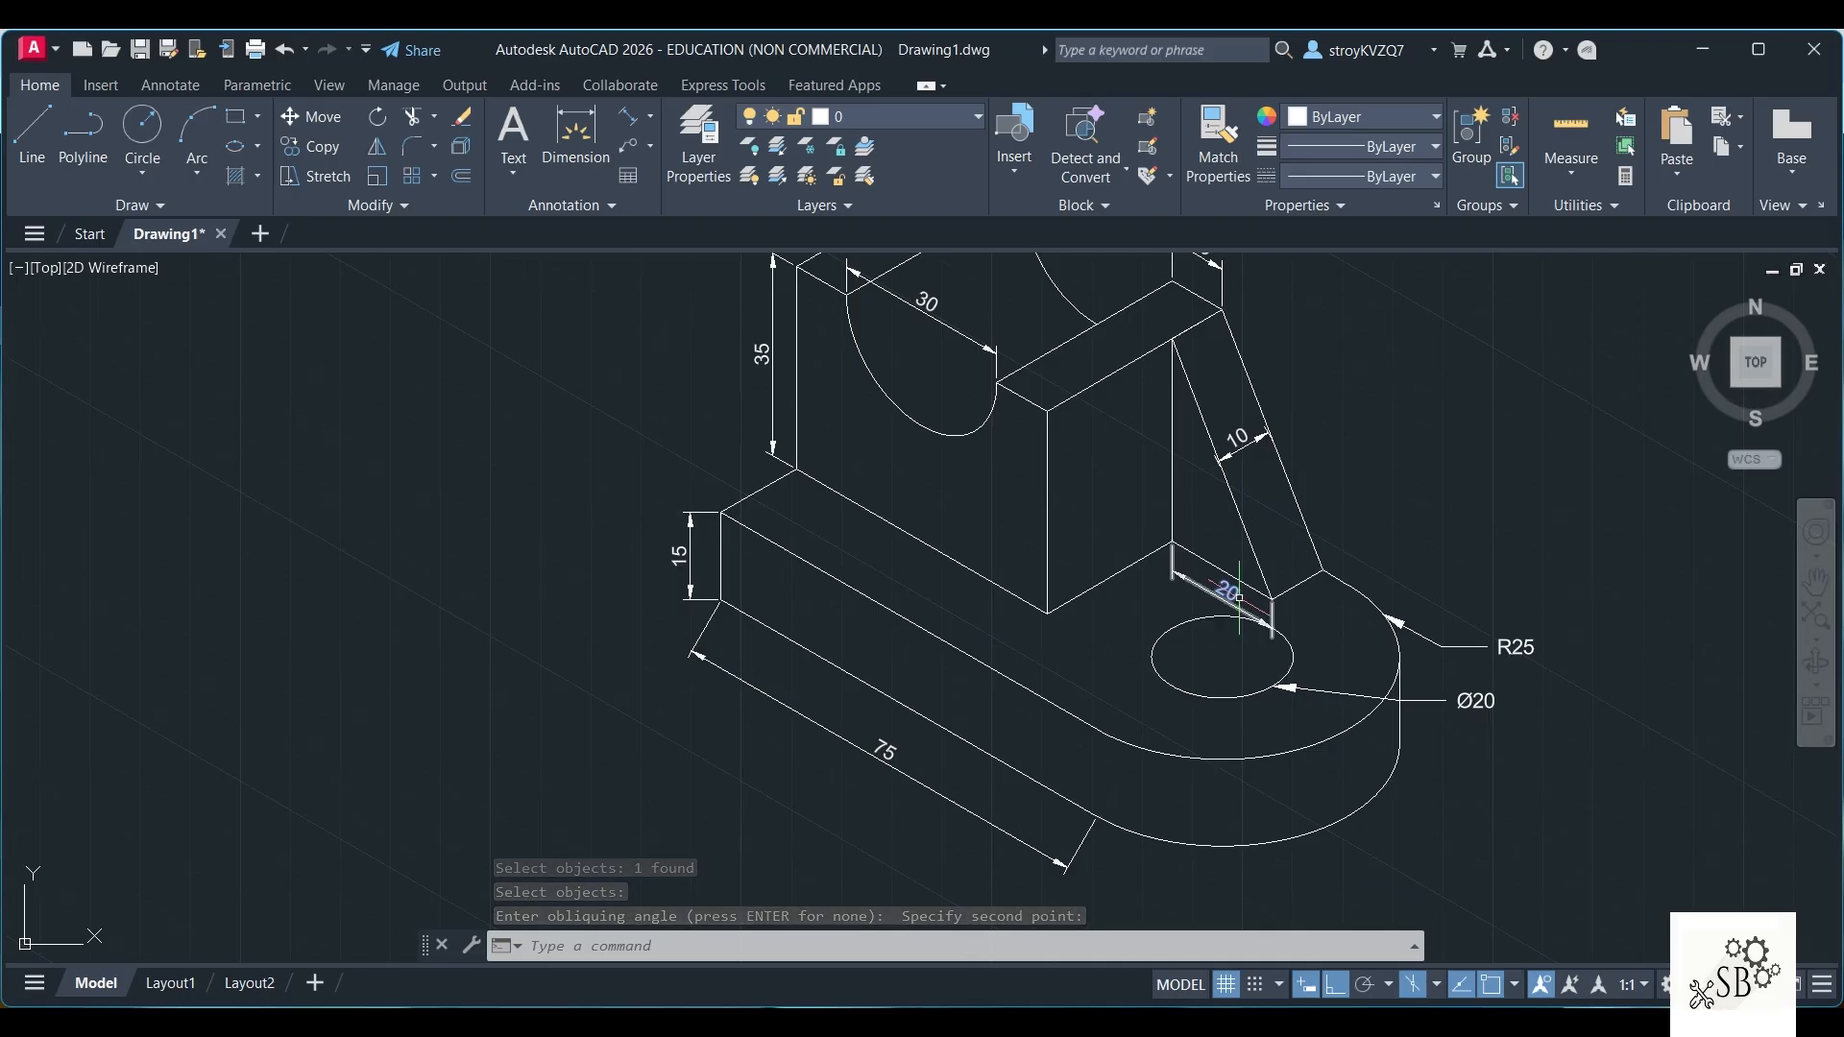
key("Return")
left_click(1298, 732)
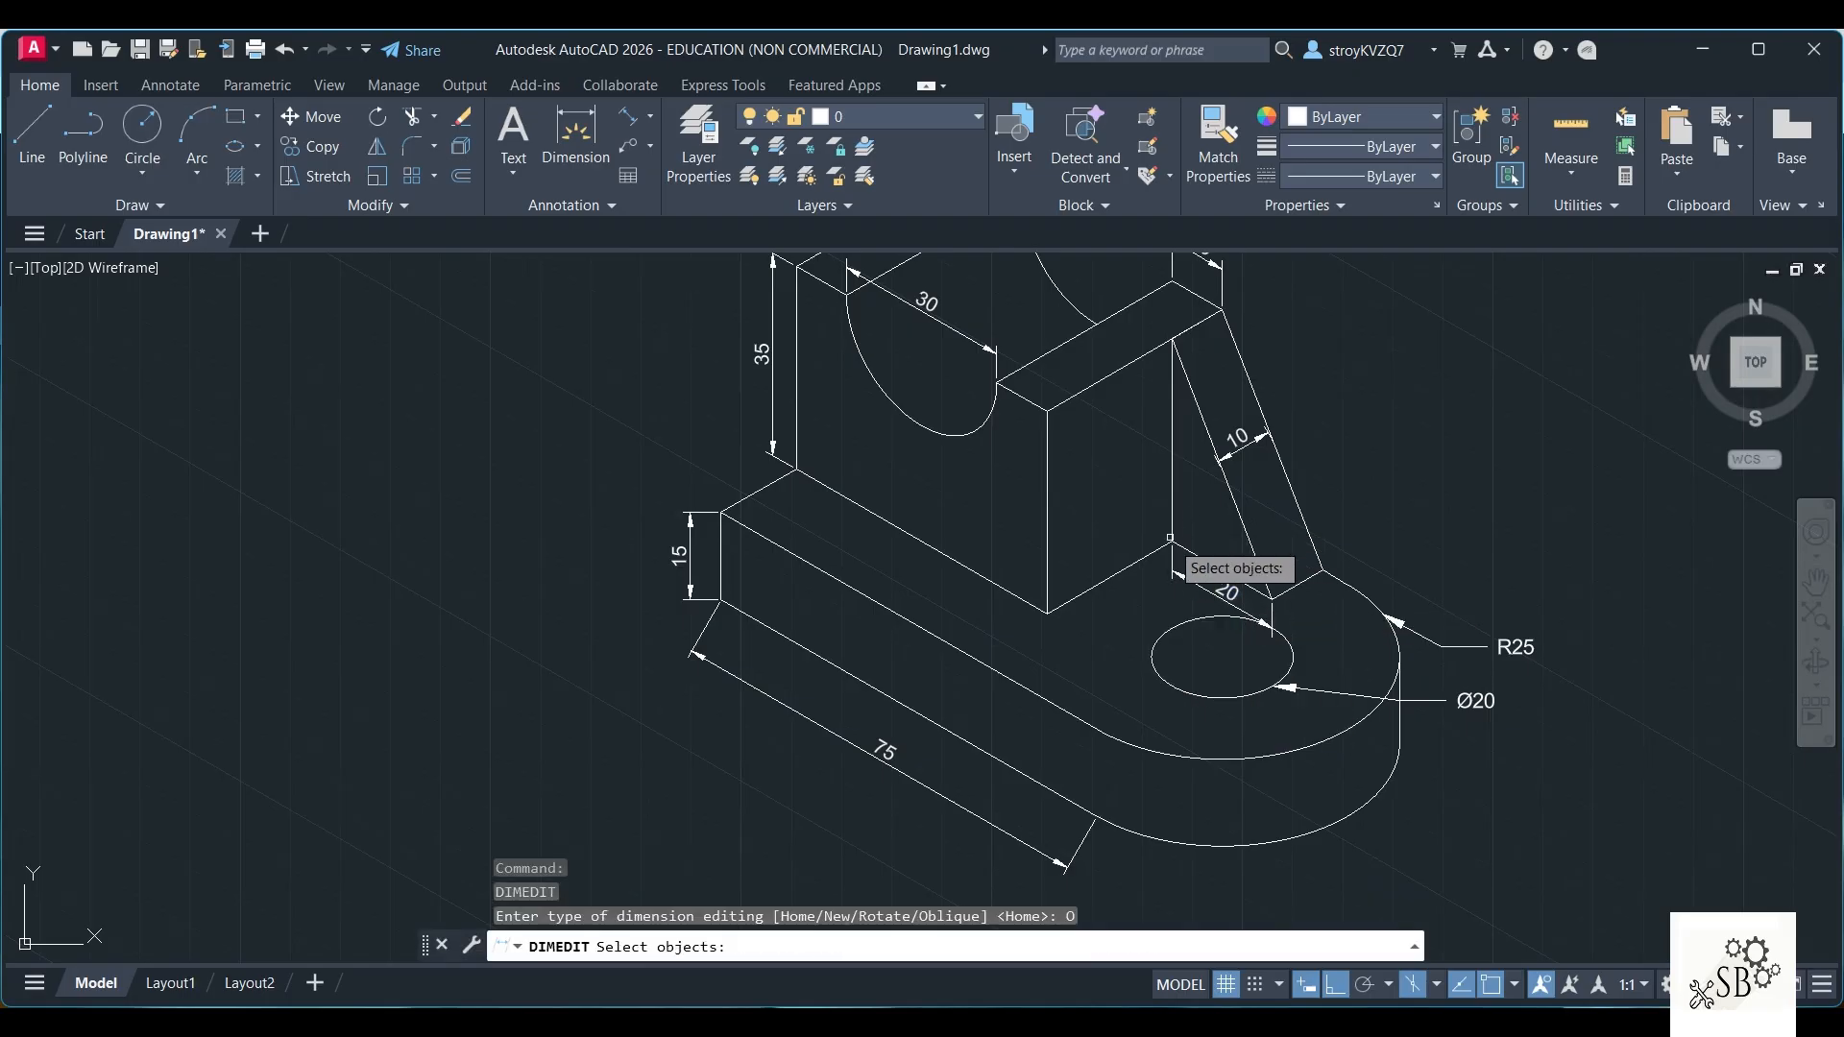
left_click(1272, 632)
key("Return")
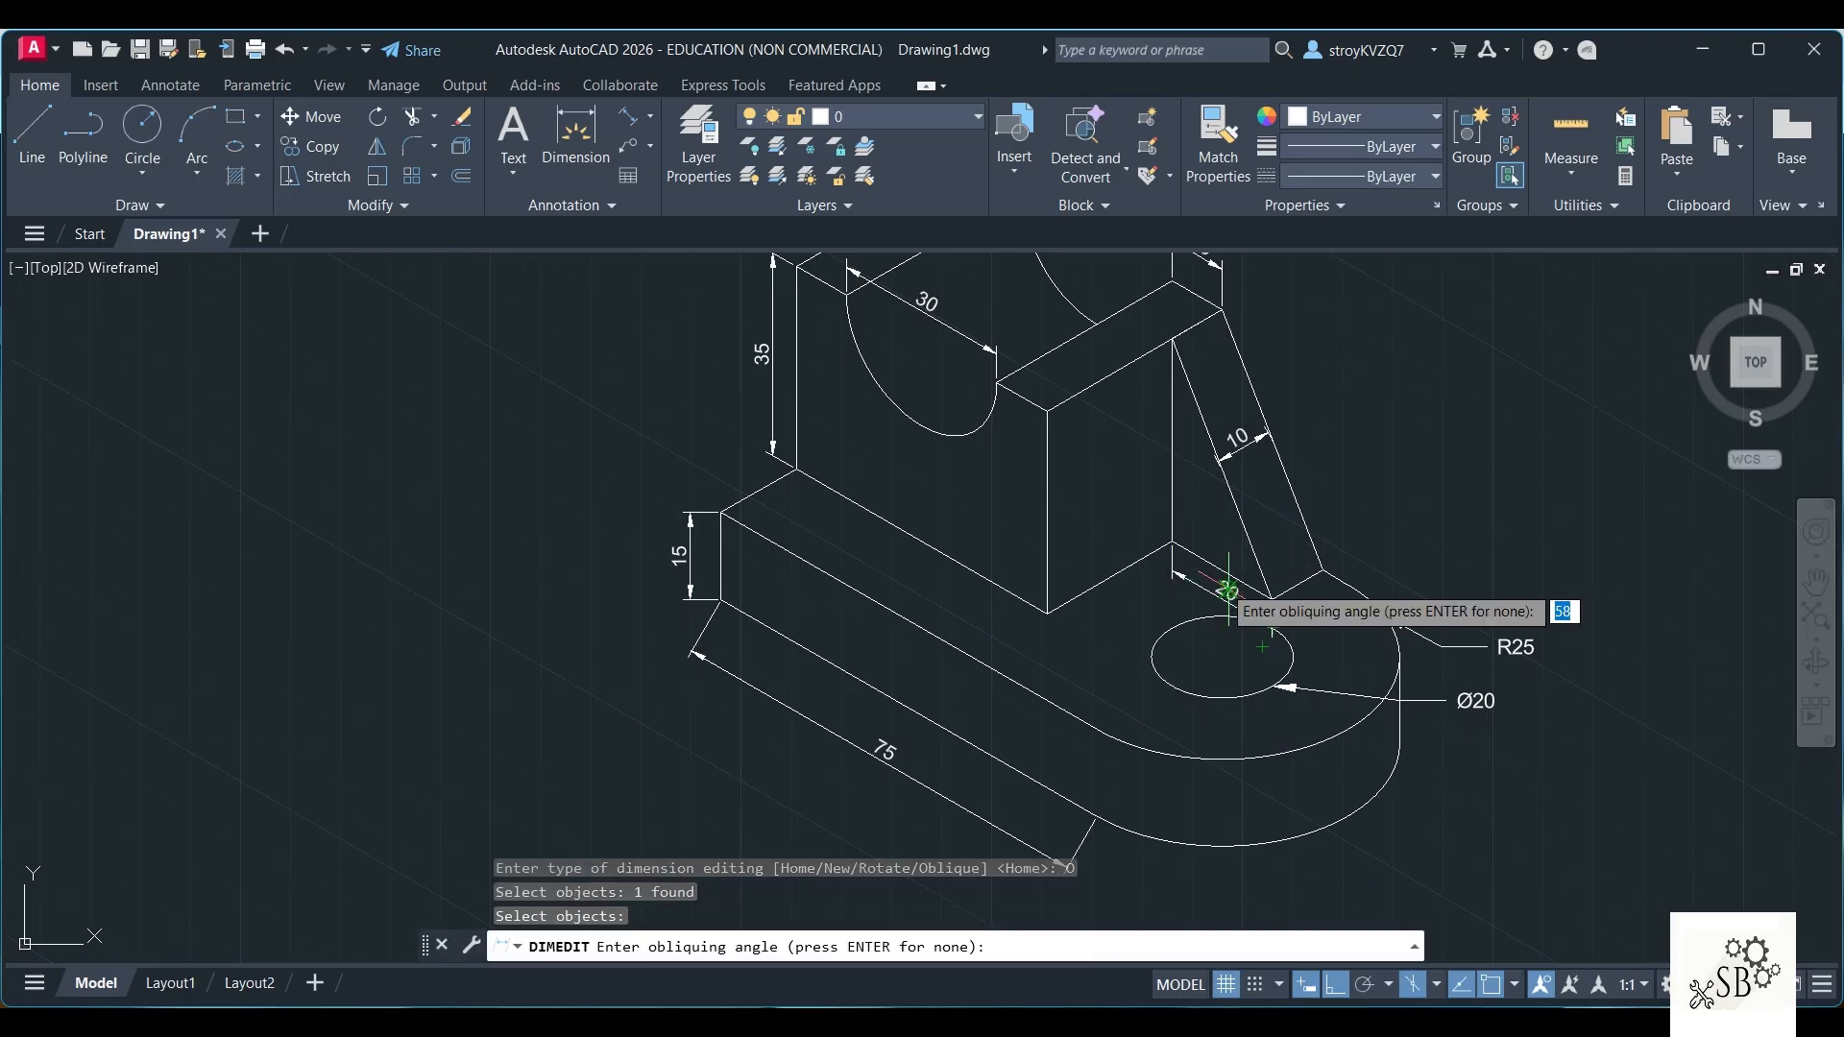
left_click(1172, 557)
left_click(1123, 555)
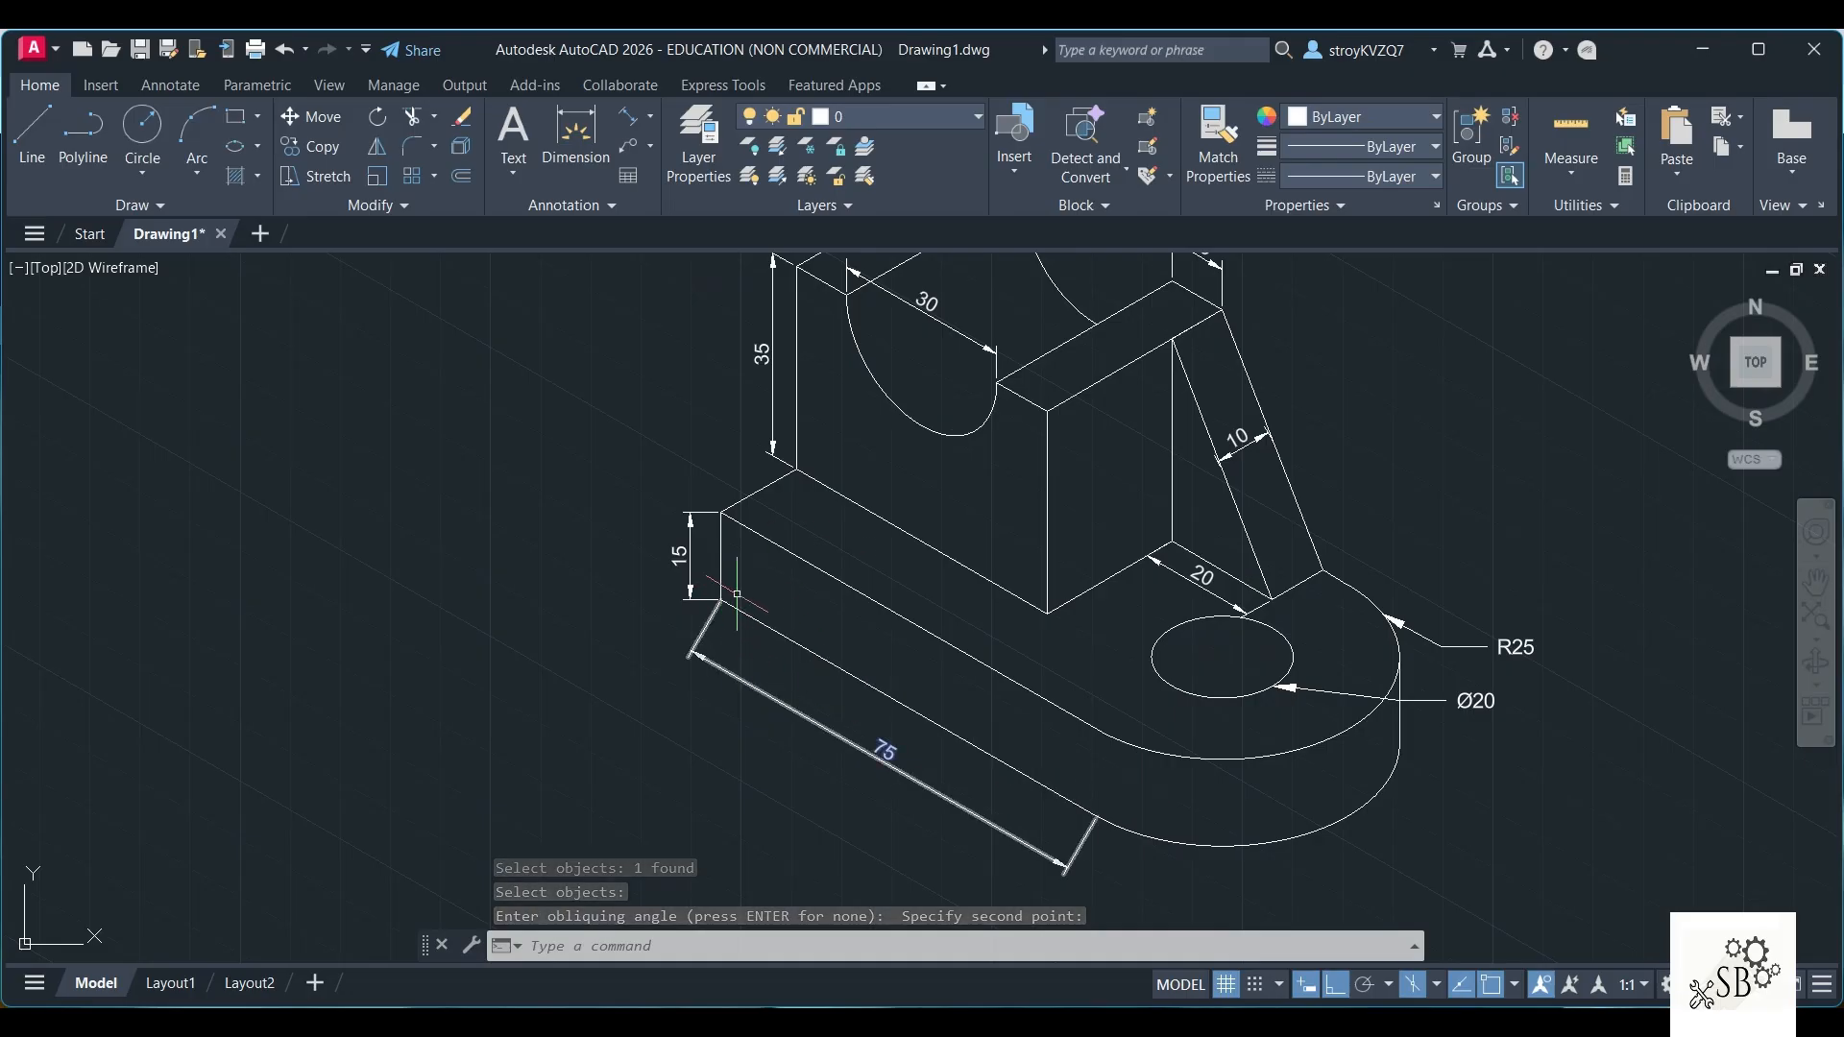
Oblique the 75 dimension along the base plate's lower edge to vertical extension lines, picking the angle from the plate's lower corner
key("Return")
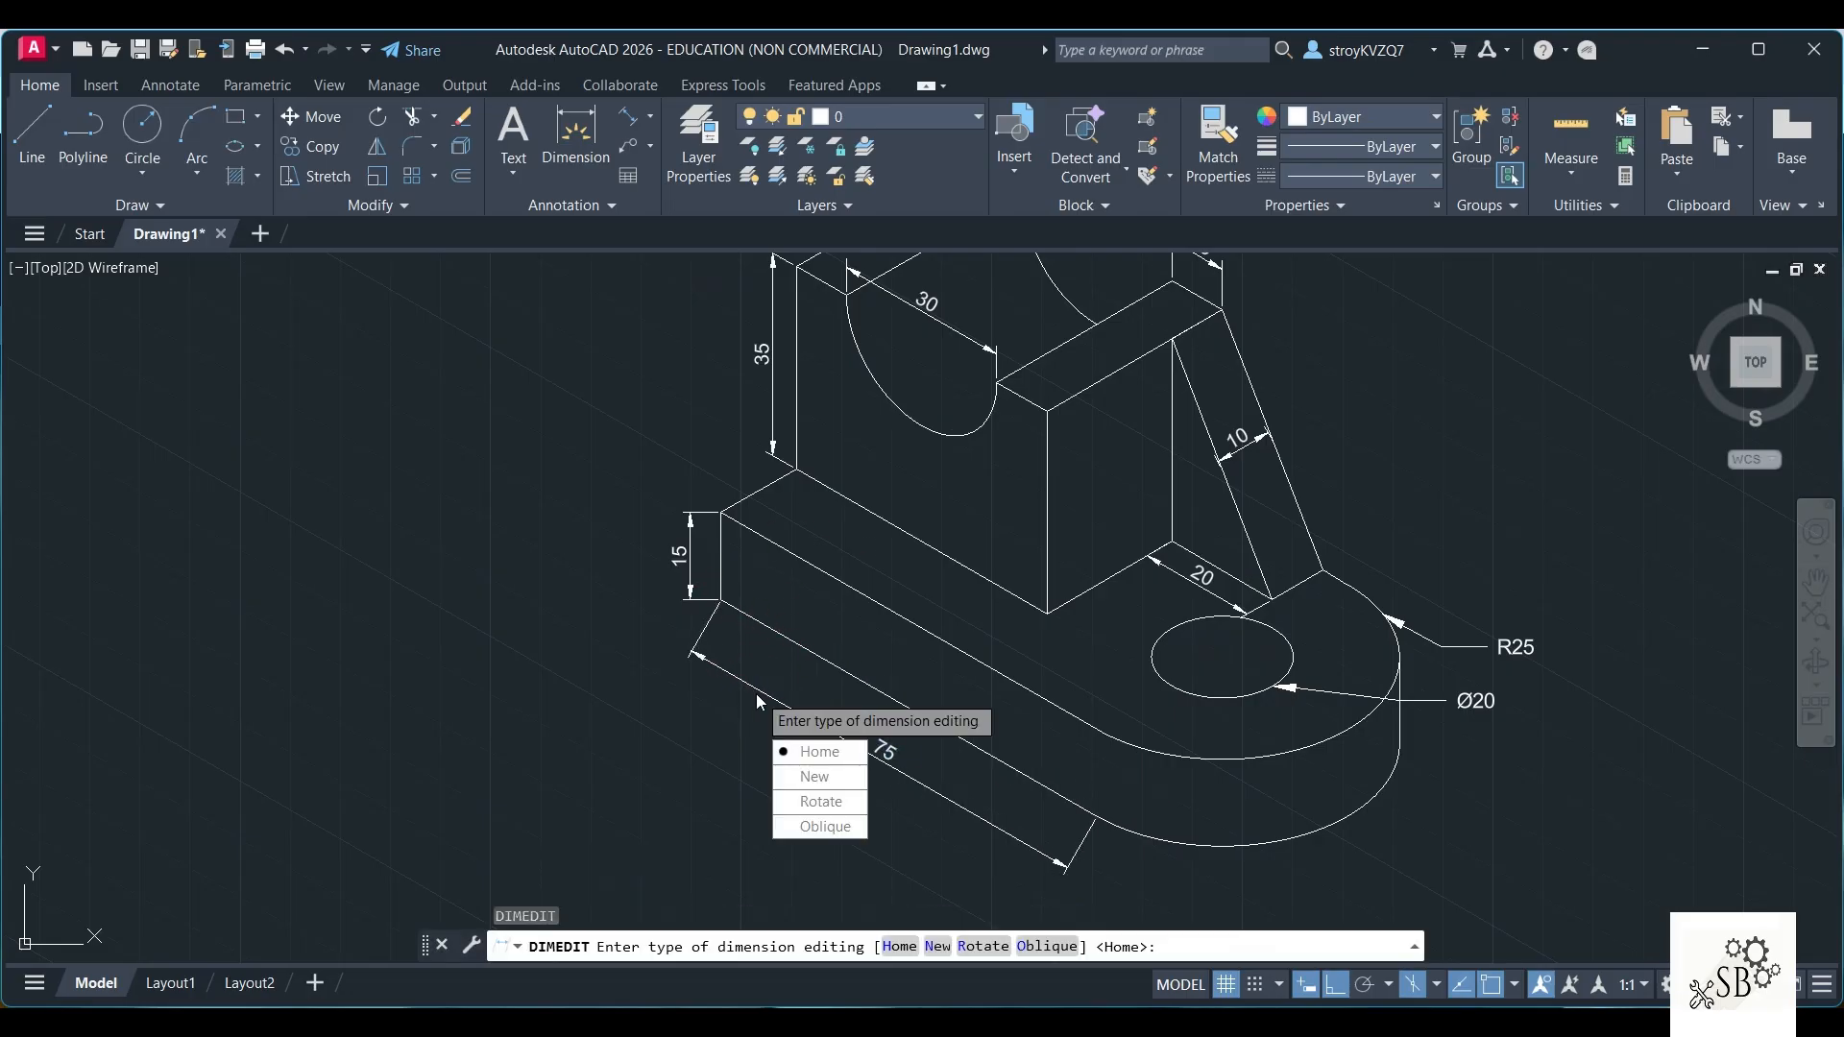
left_click(857, 827)
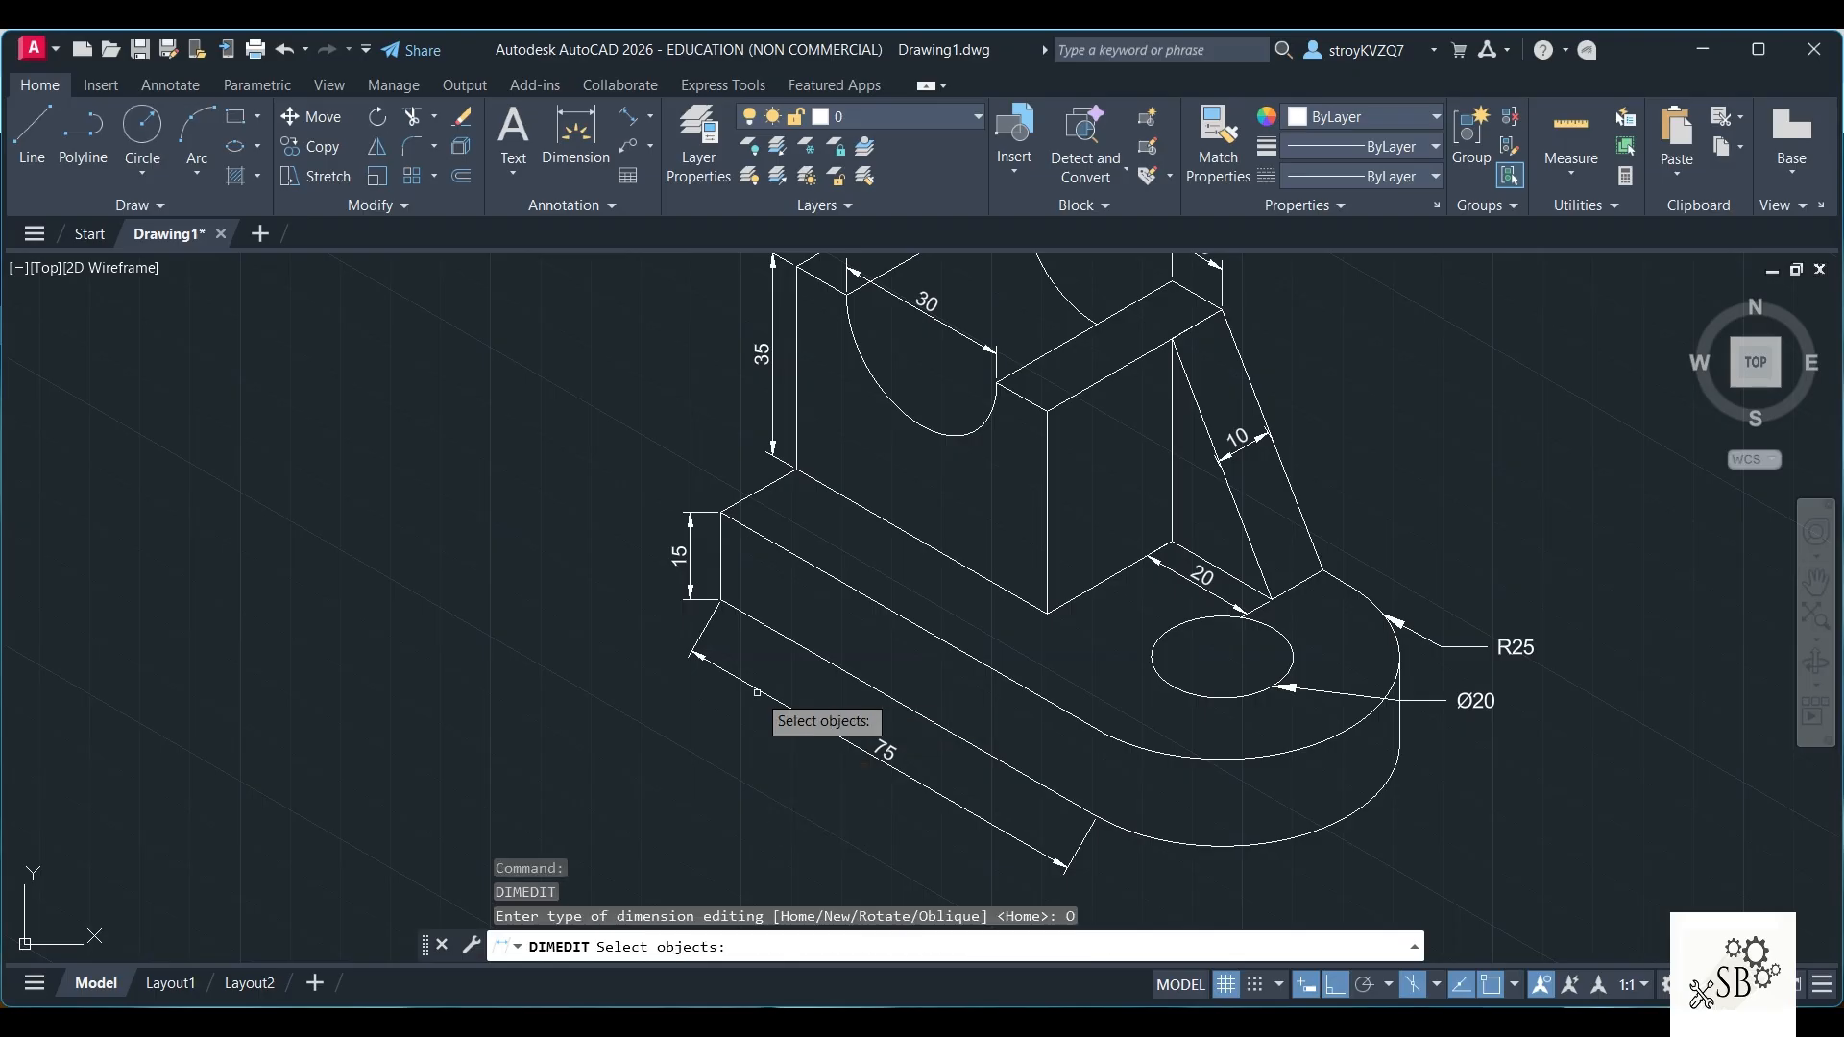
left_click(883, 747)
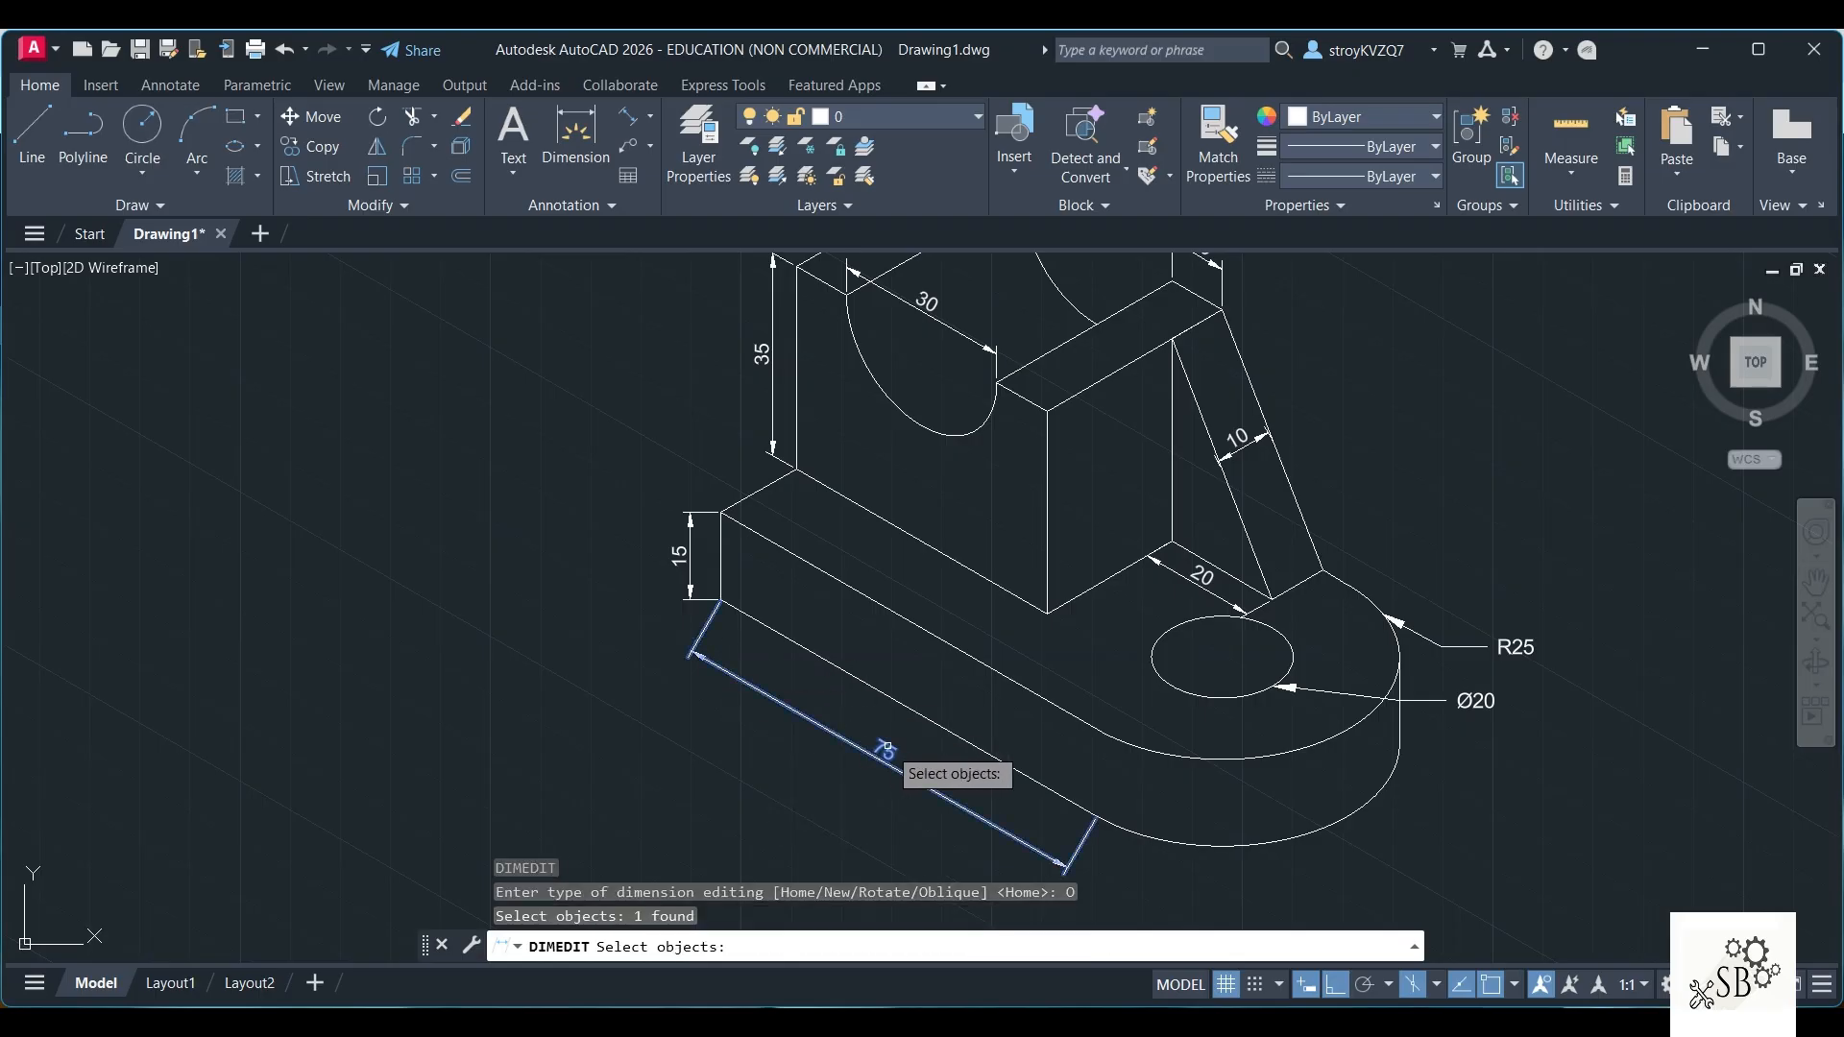
key("Return")
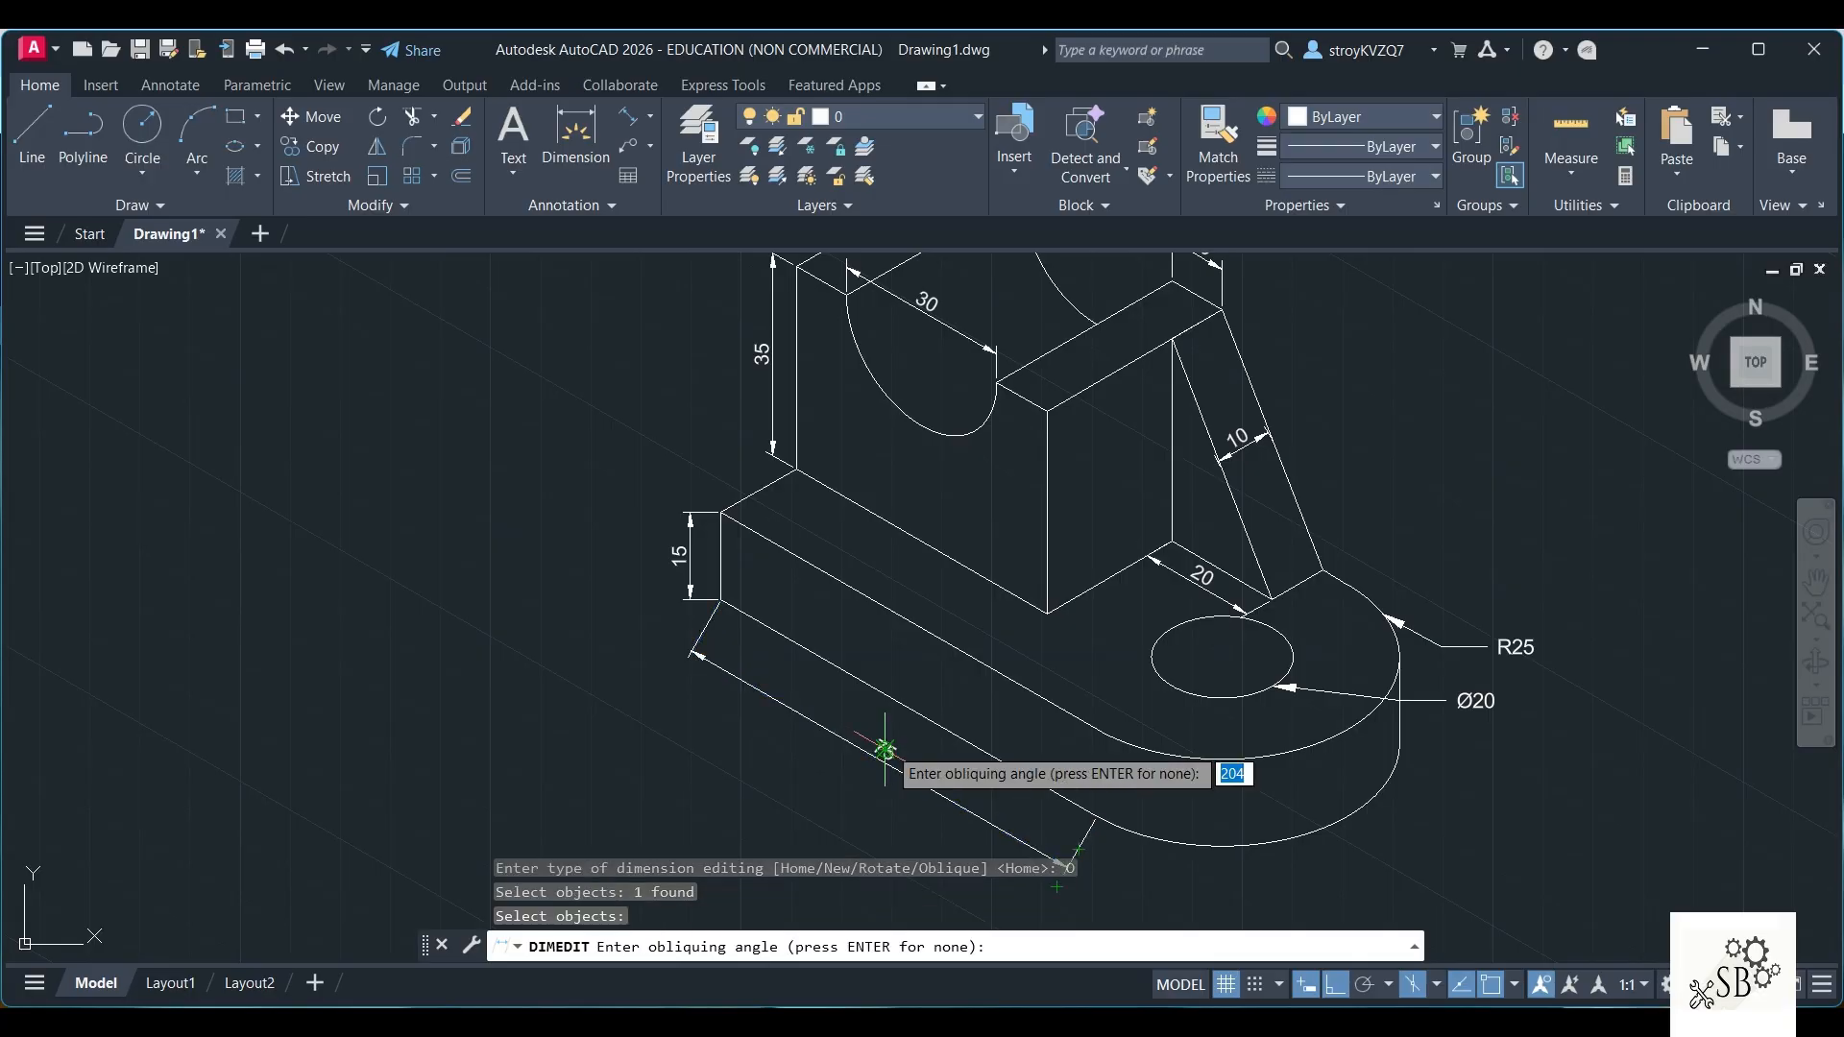
left_click(721, 602)
left_click(727, 670)
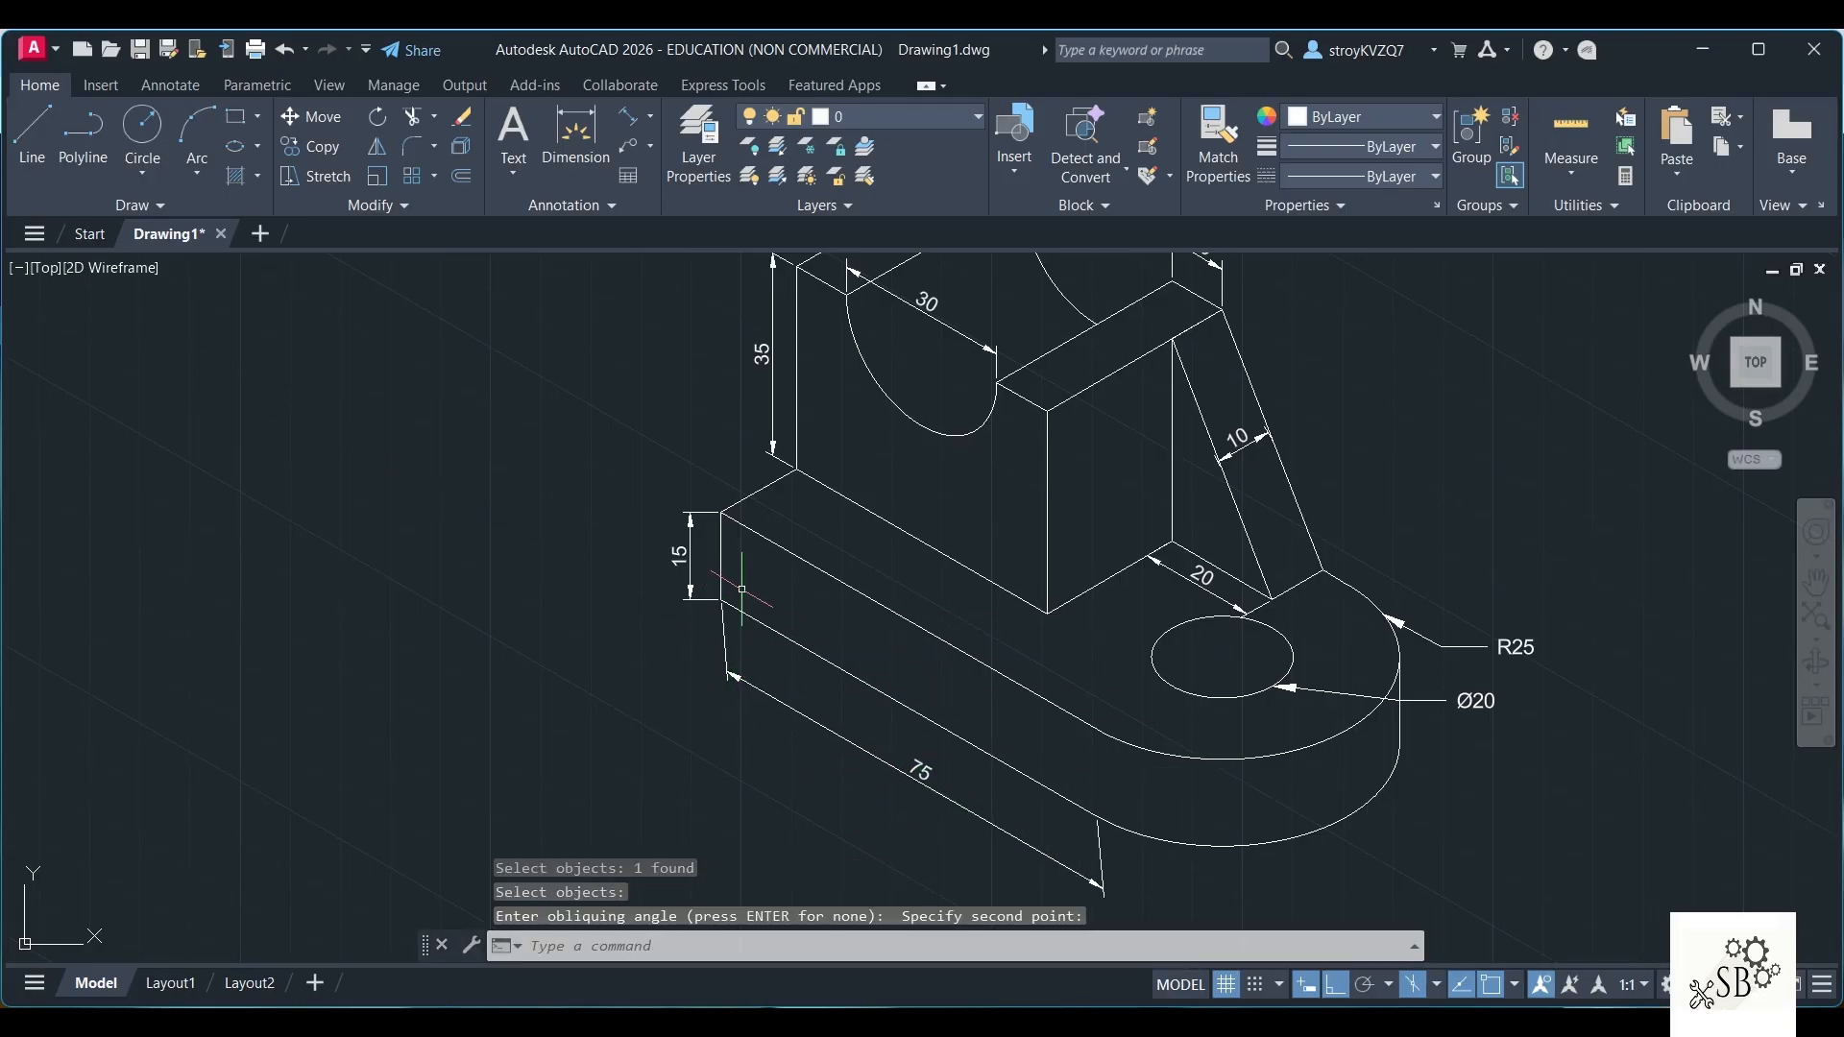
Oblique the base plate's 15 thickness dimension, picking the angle from the plate's upper corner parallel to its long edge
key("Return")
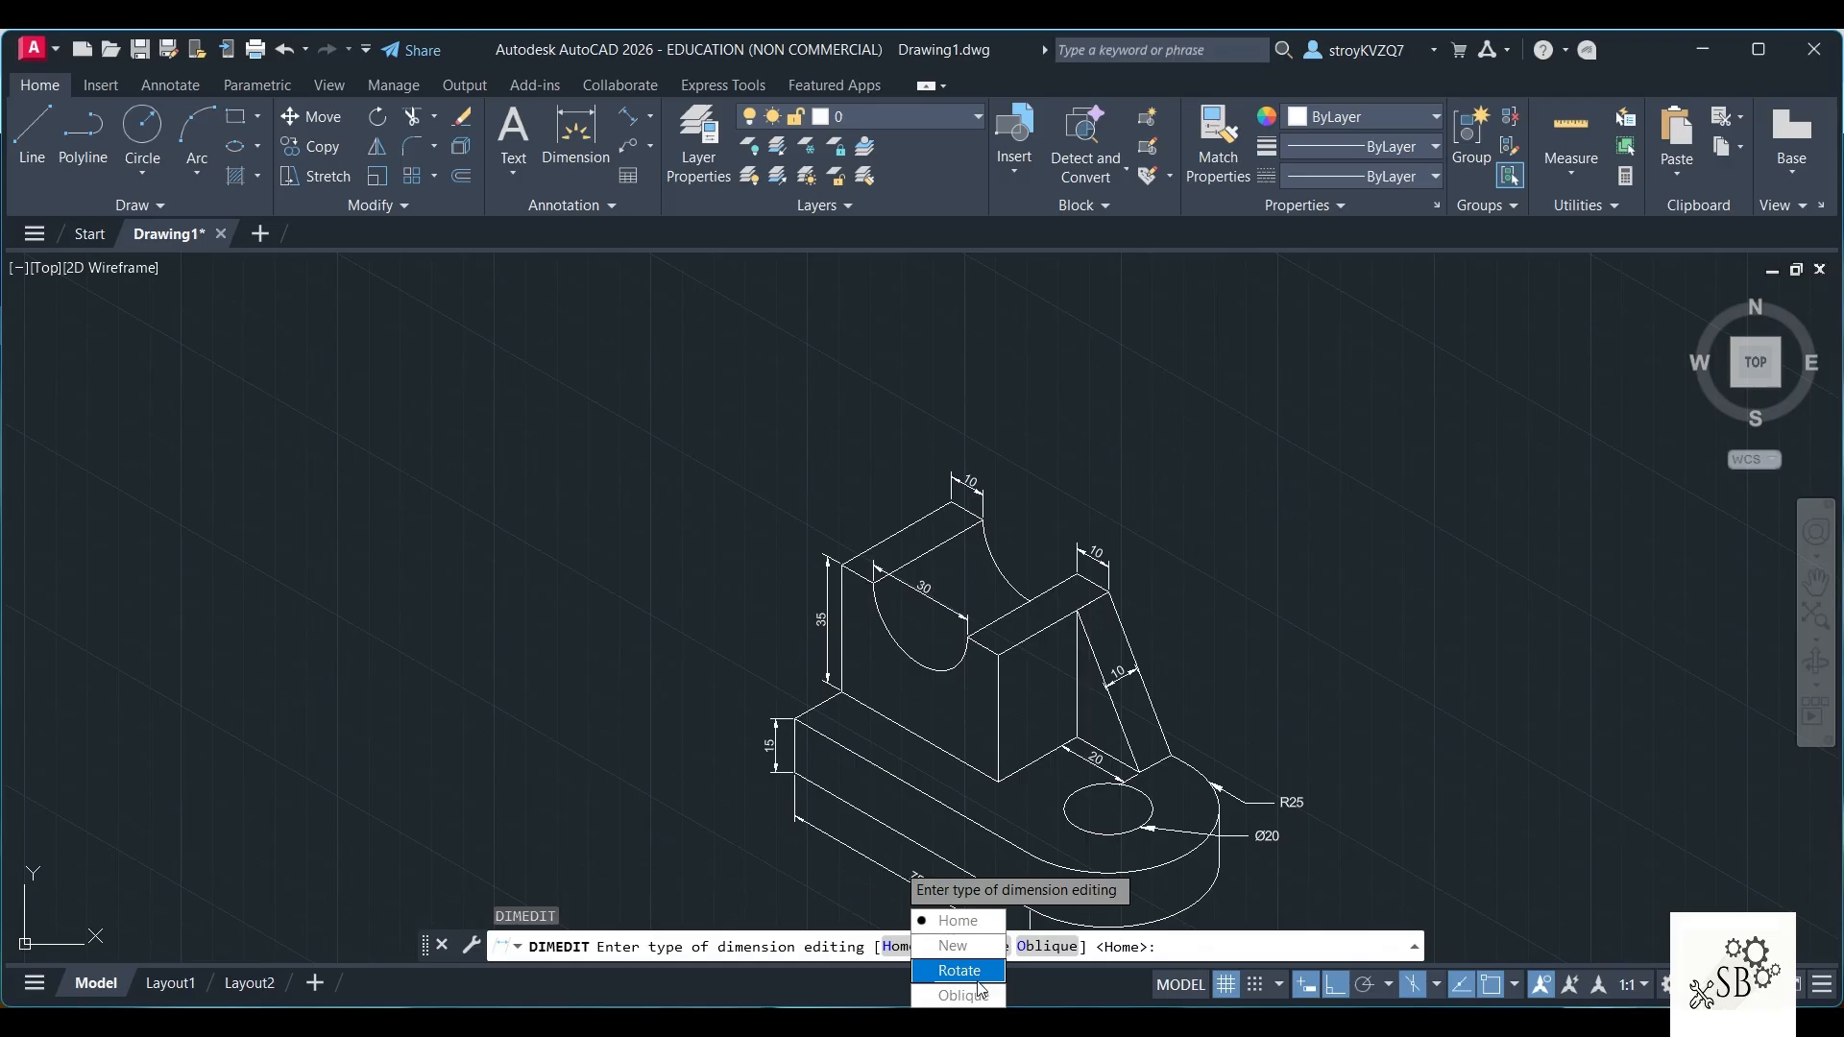
left_click(979, 994)
left_click(764, 743)
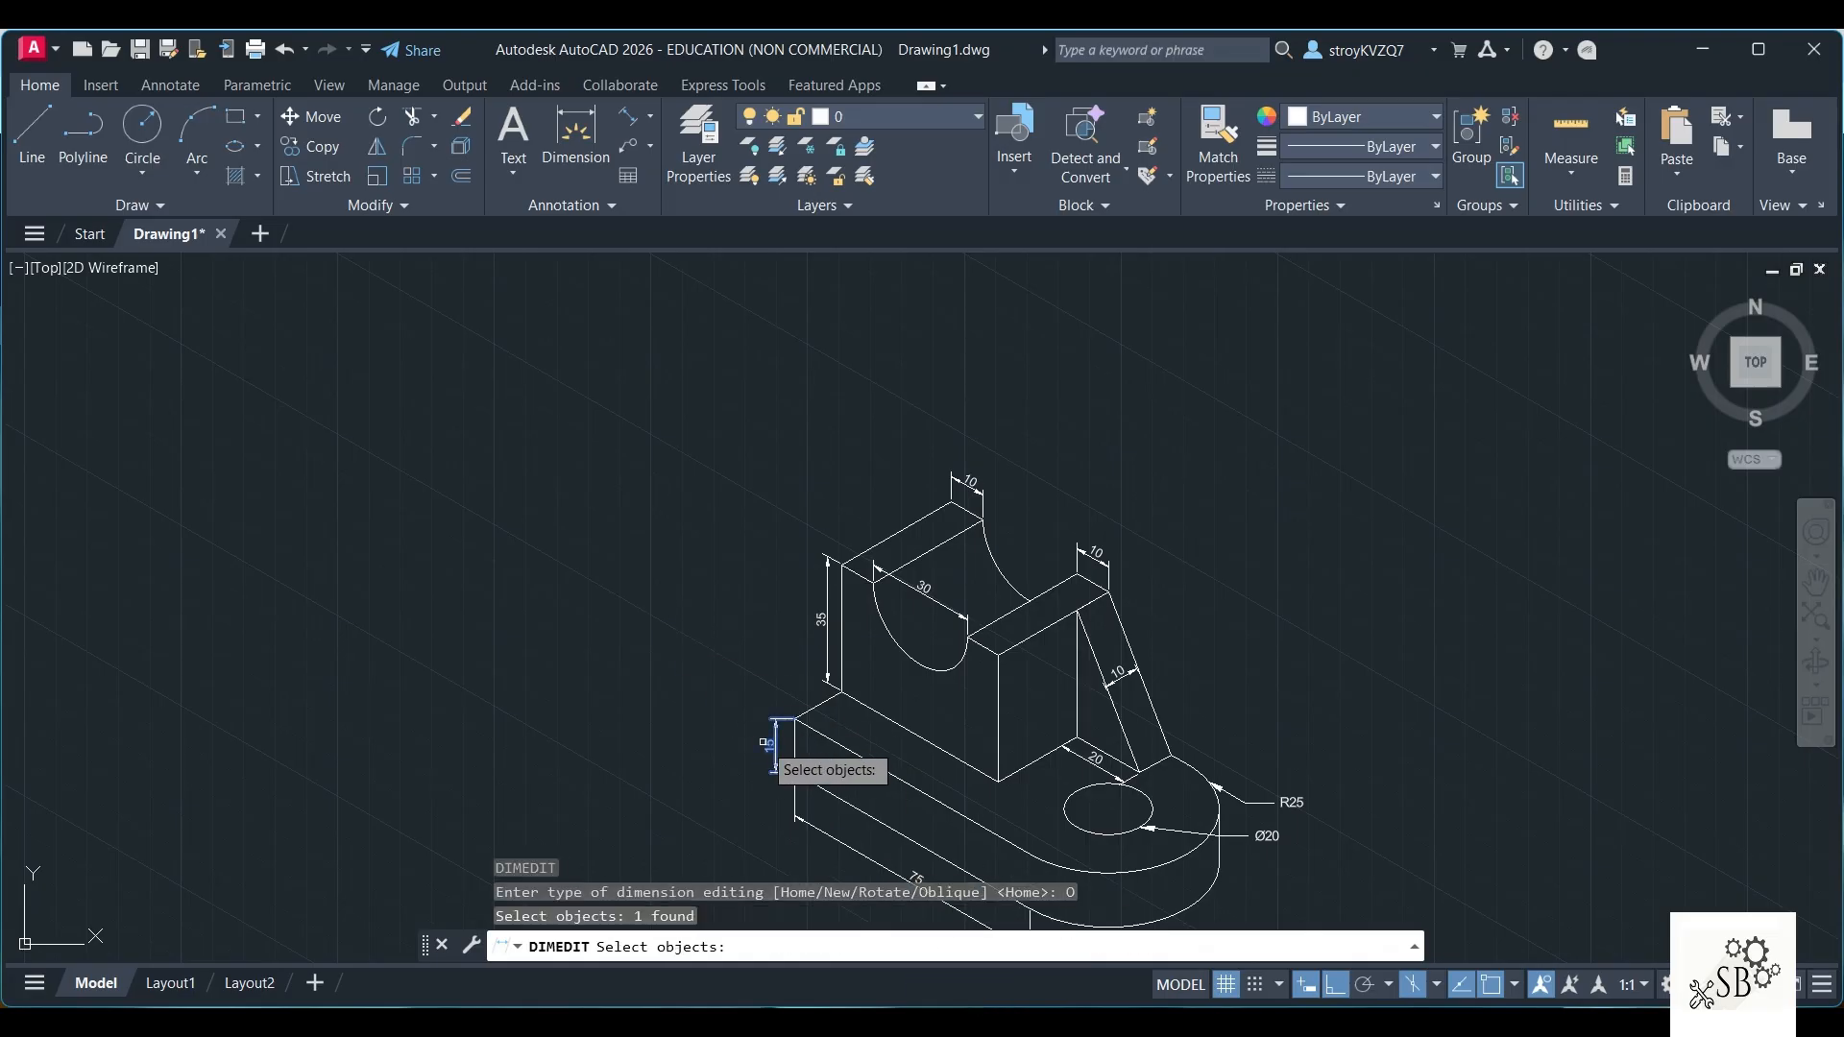
key("Return")
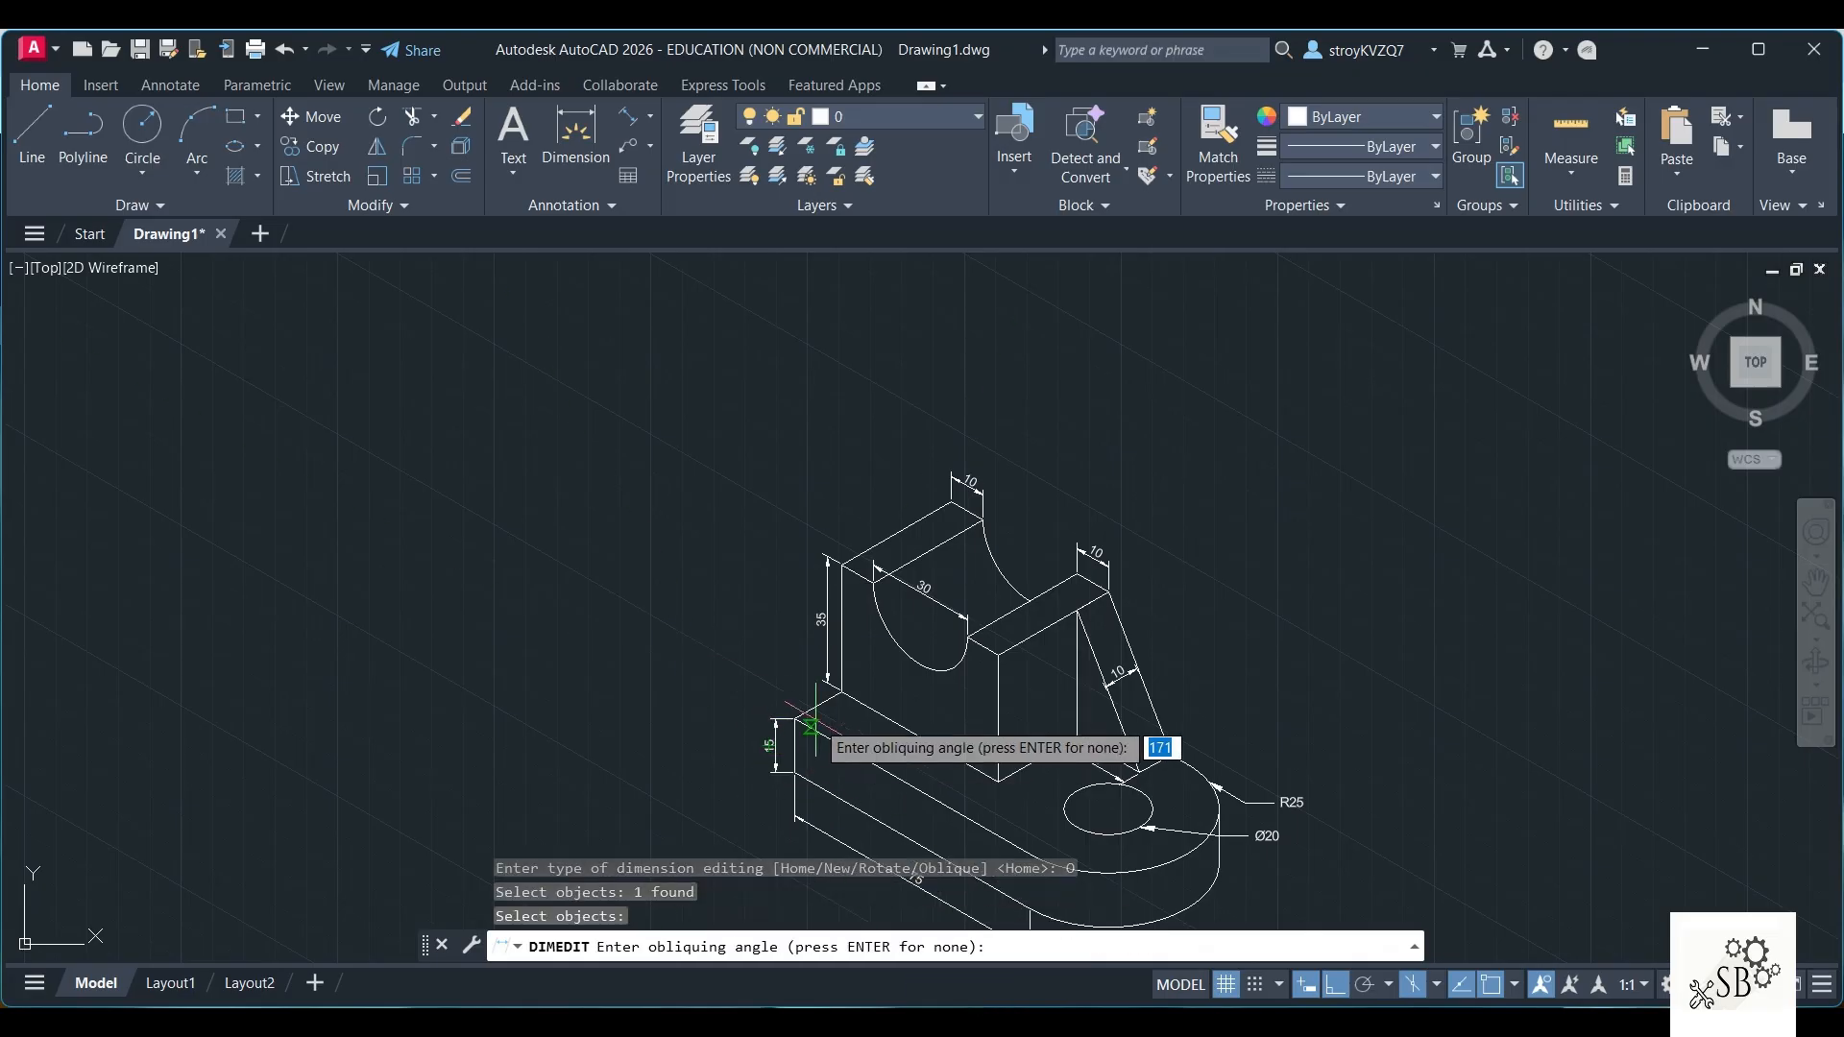
left_click(795, 719)
left_click(849, 749)
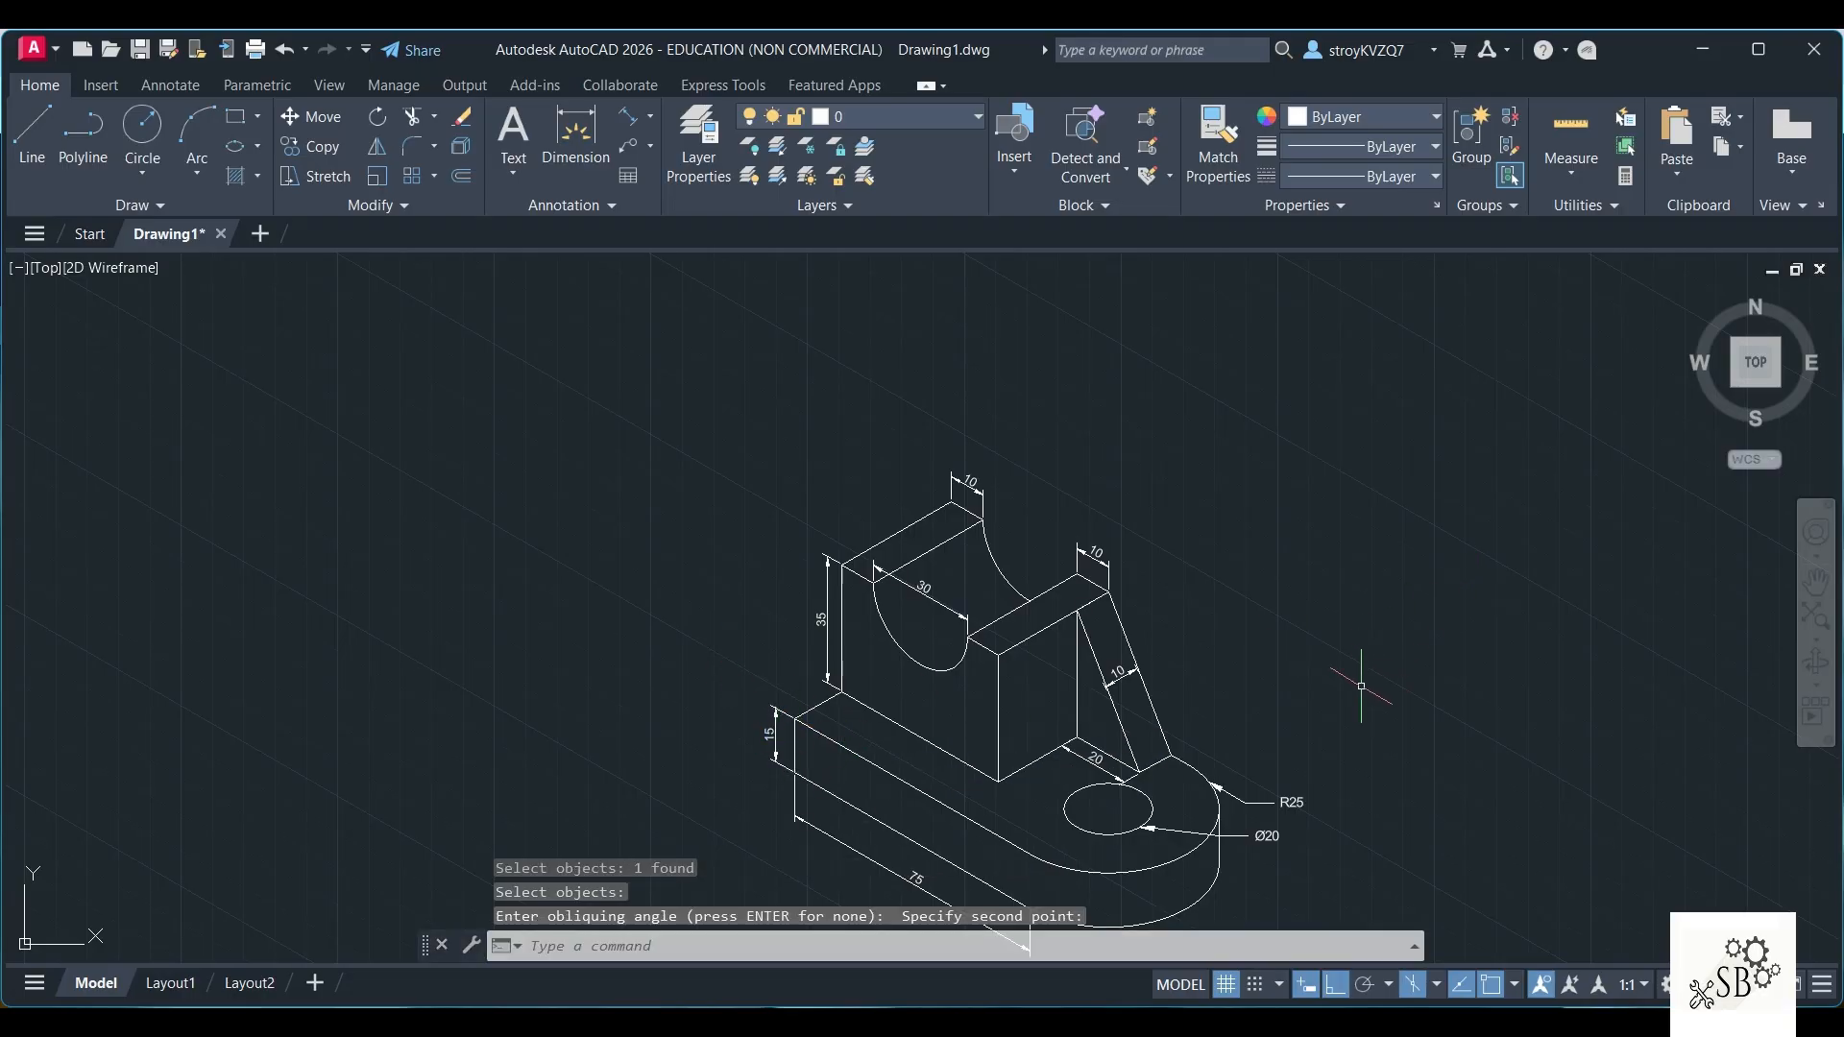
key("Escape")
Examine the obliqued dimensions and leaders over the whole bracket
middle_click_drag(1272, 691, 1258, 550)
scroll(1114, 580, "up", 2)
scroll(1195, 528, "up", 1)
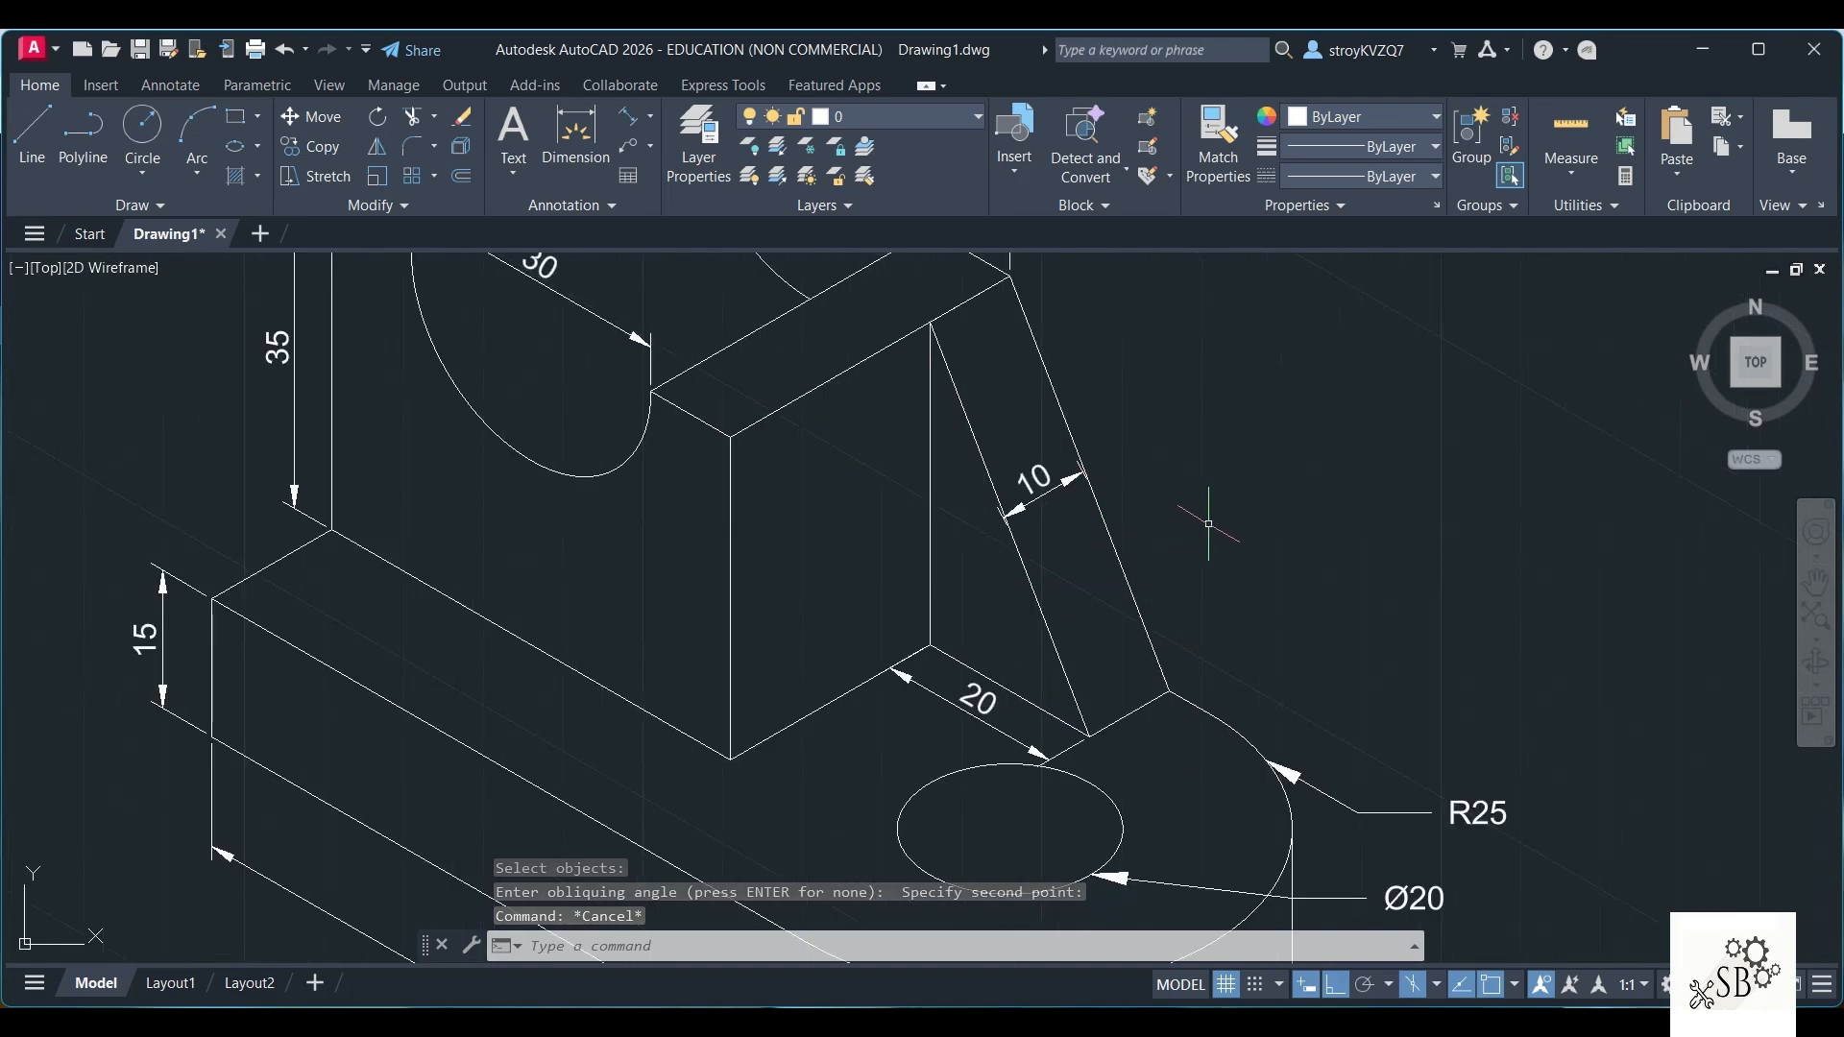
scroll(1186, 533, "down", 2)
scroll(1281, 561, "down", 1)
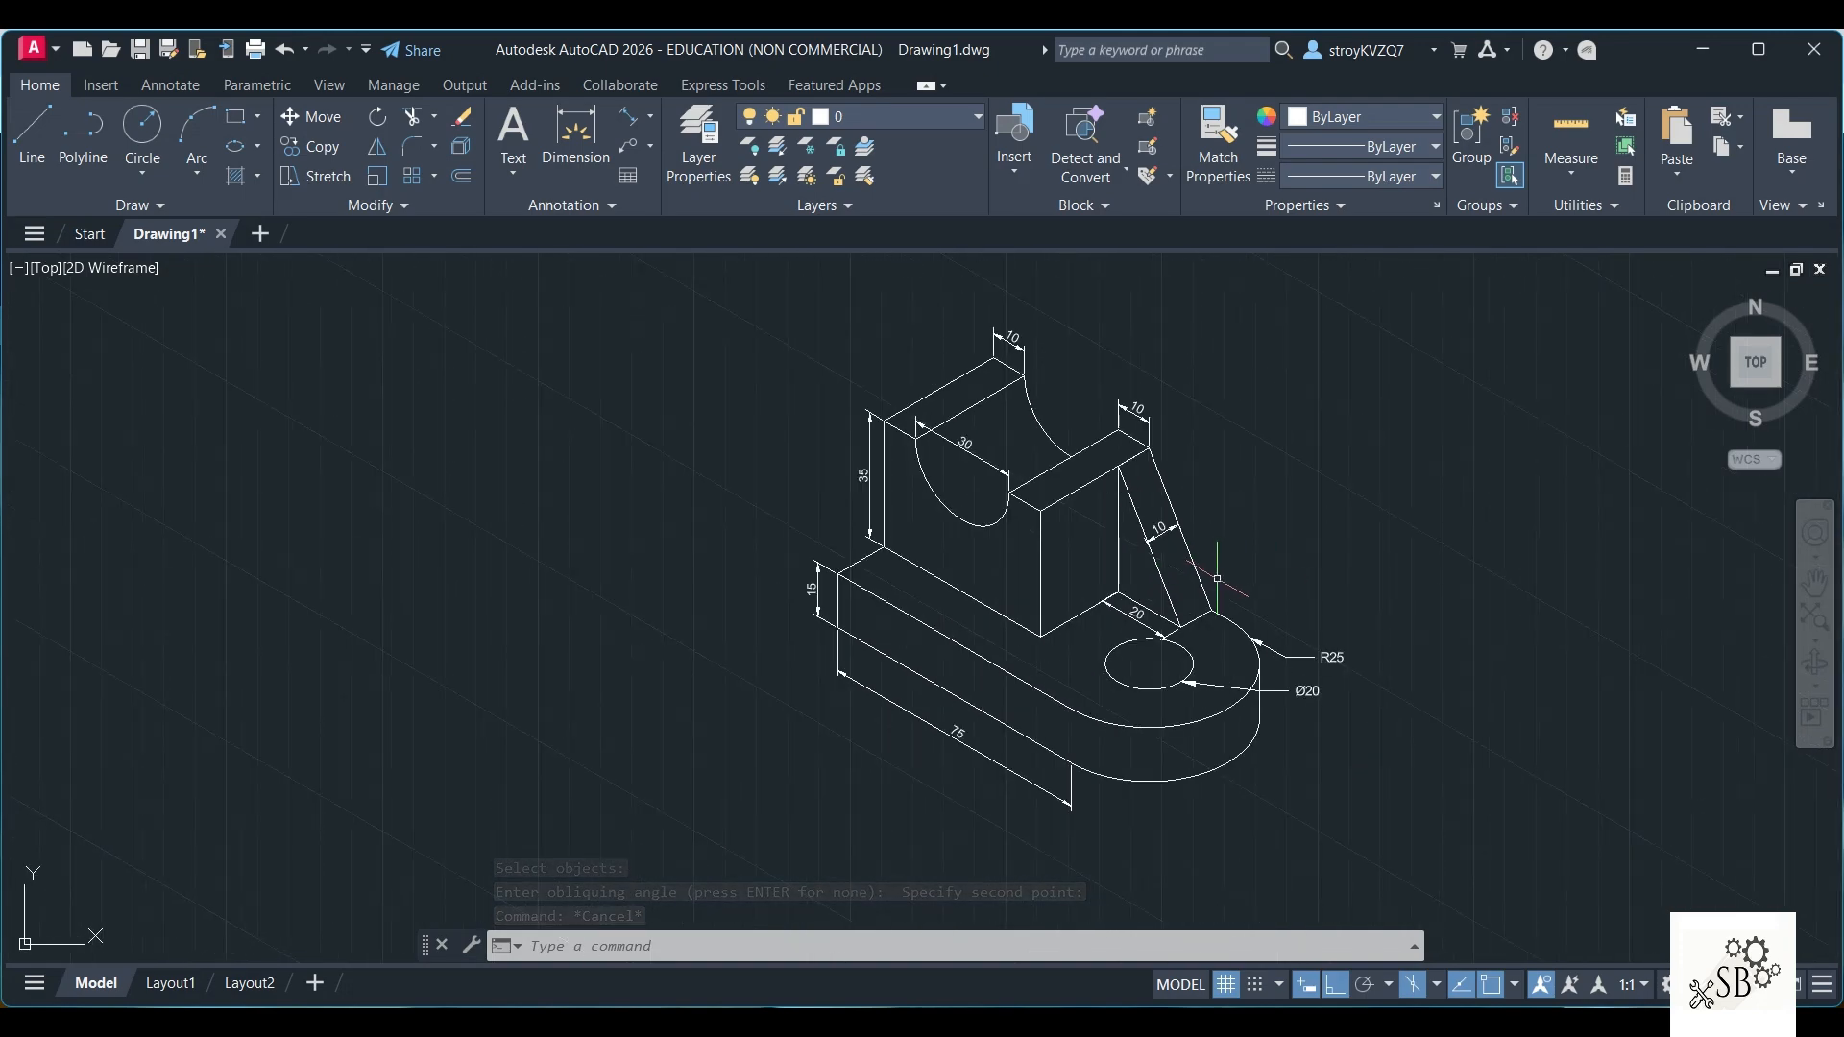
scroll(1187, 565, "up", 2)
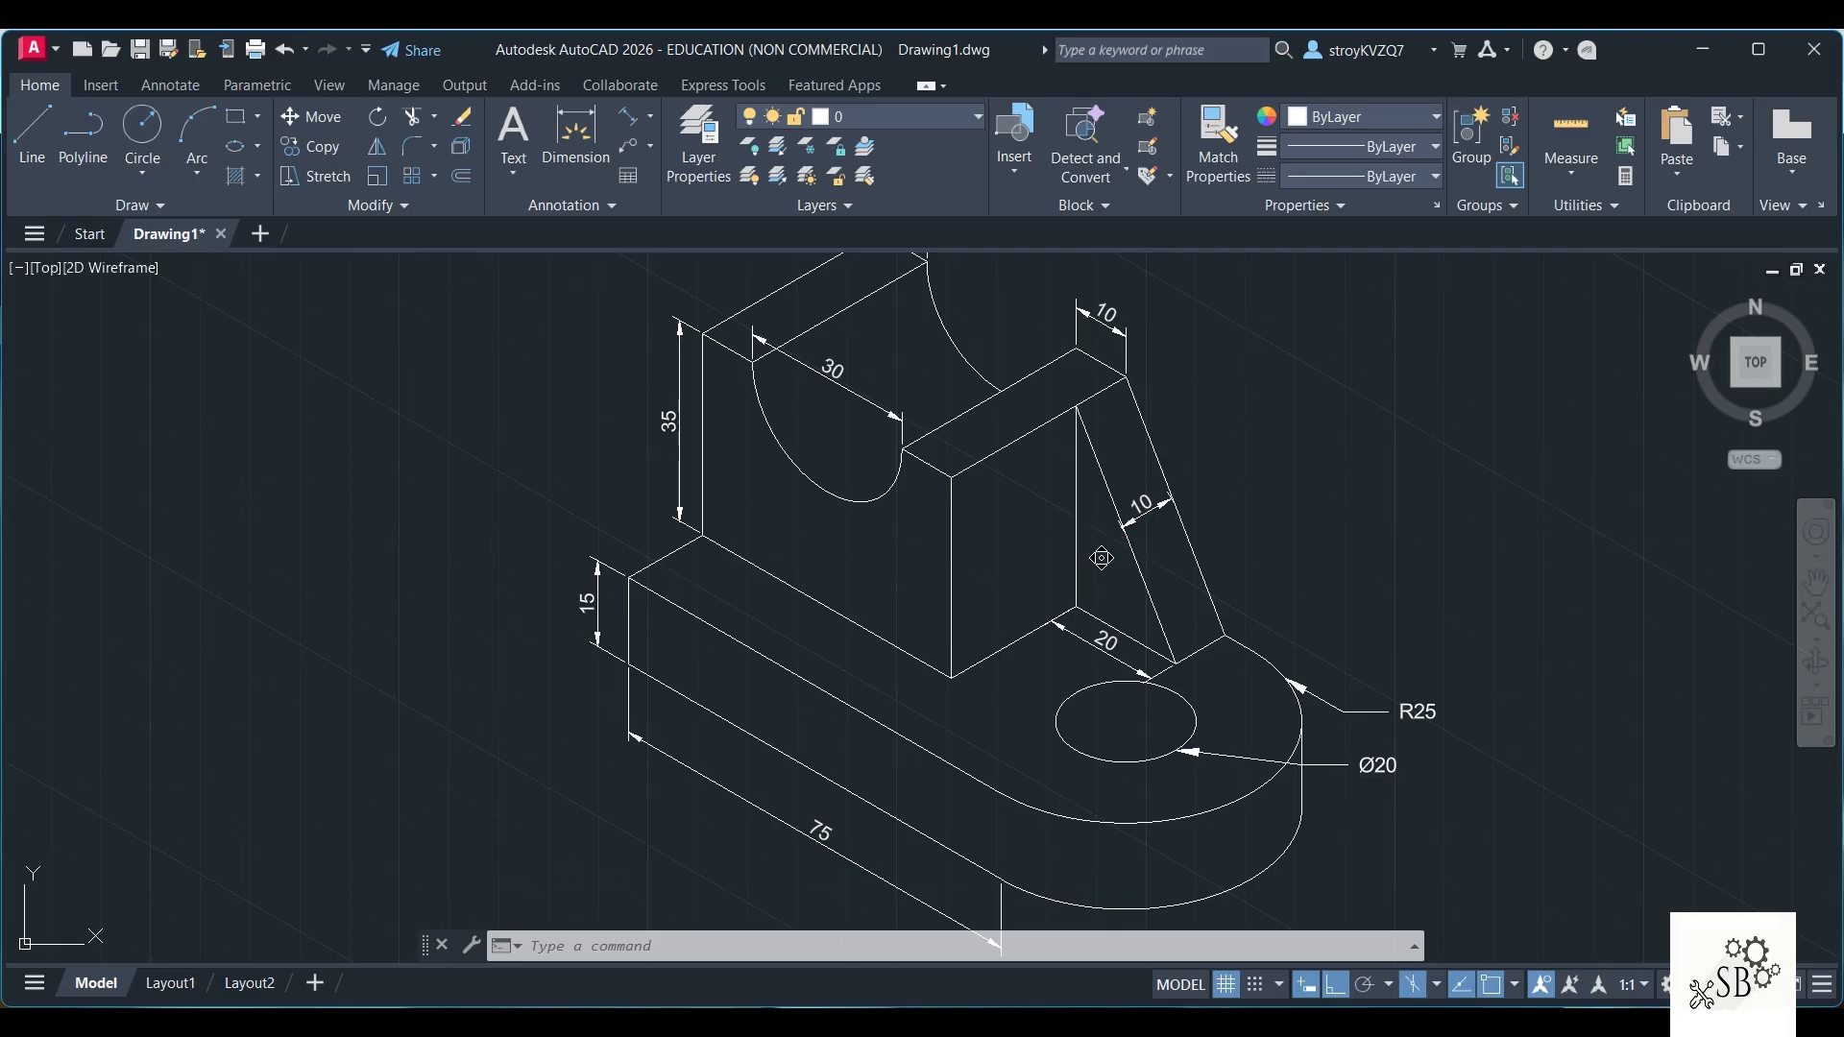
scroll(1101, 558, "down", 2)
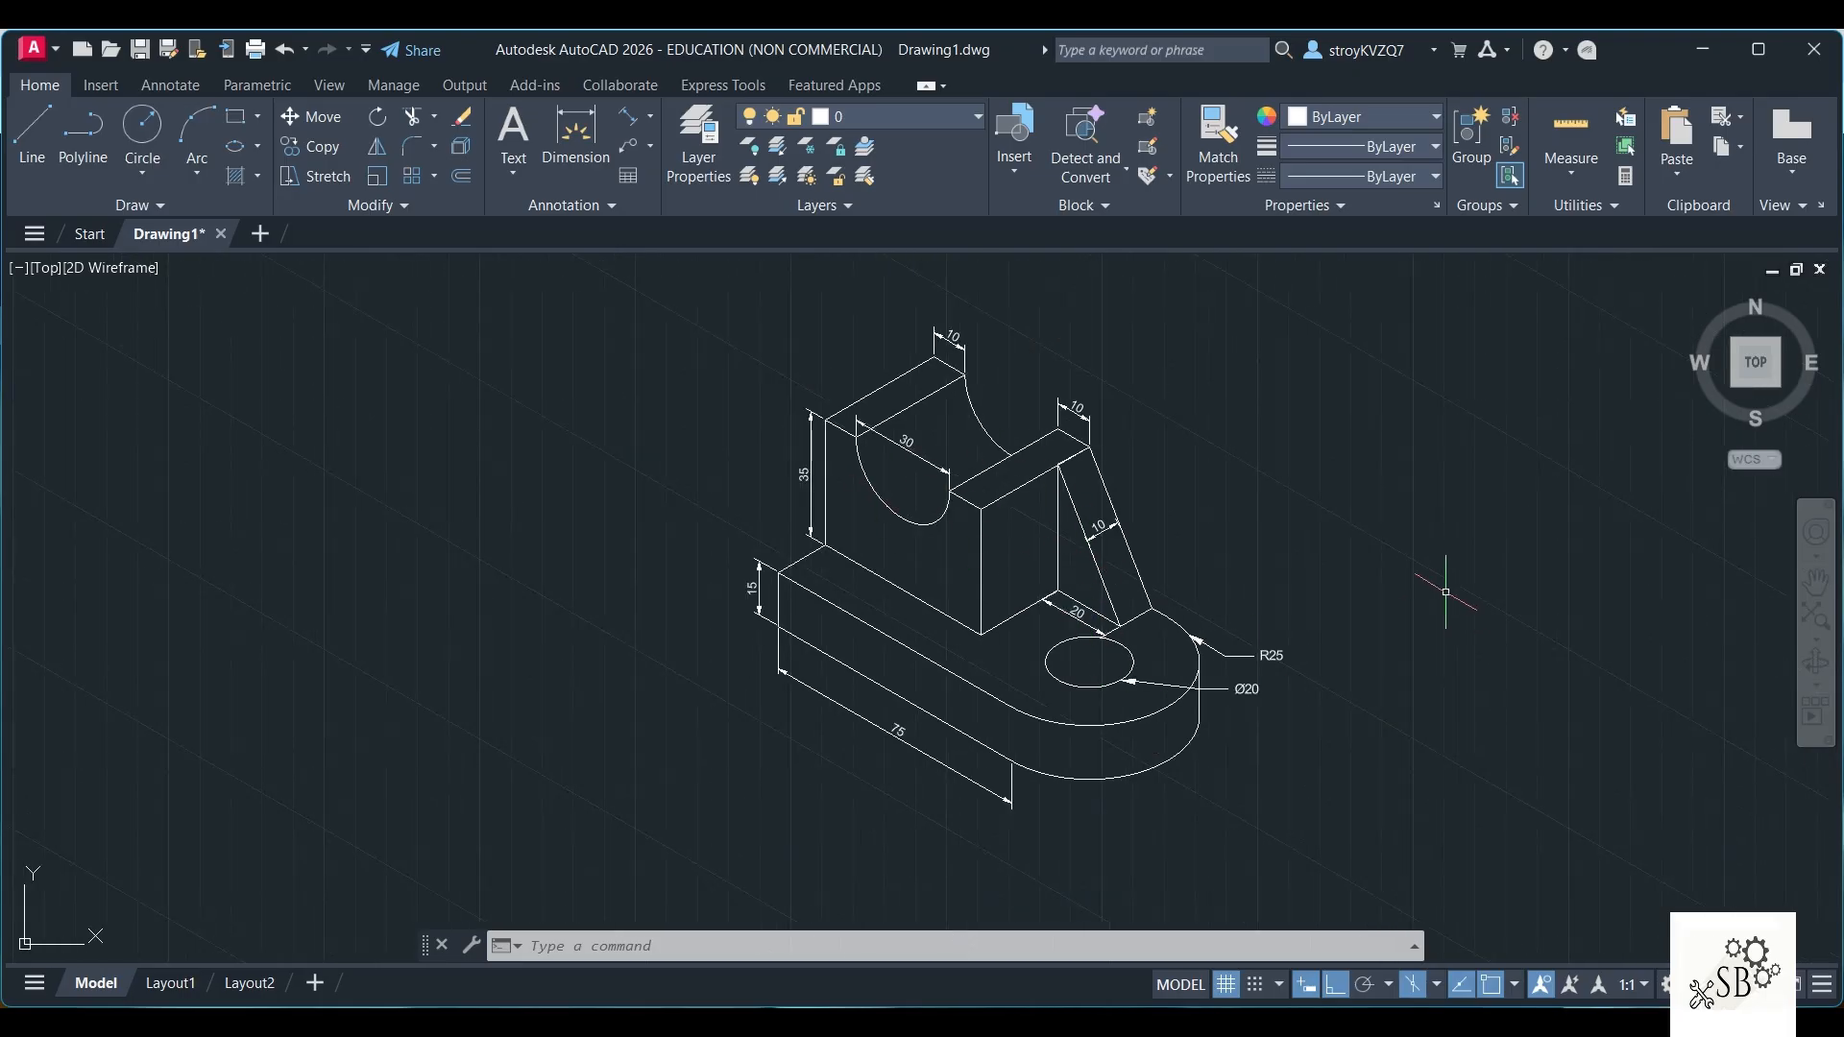